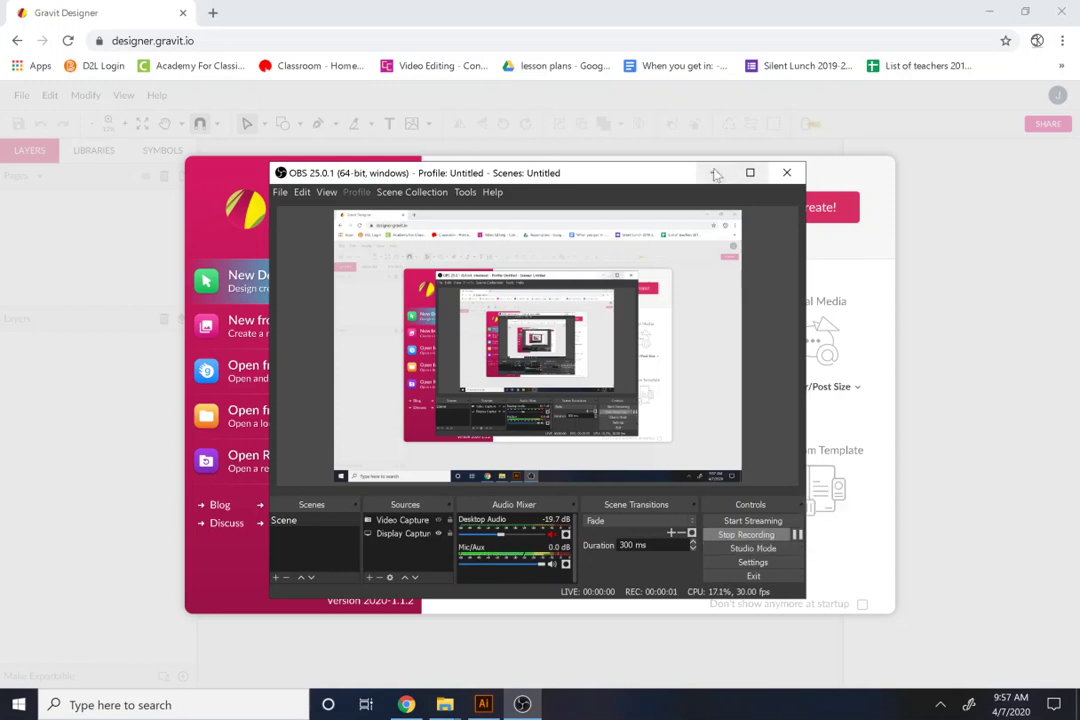
- Bring forward the File Explorer '1x' window holding the coffee bag-100 image, beside Gravit Designer
{"action": "left_click", "coordinate": [714, 175]}
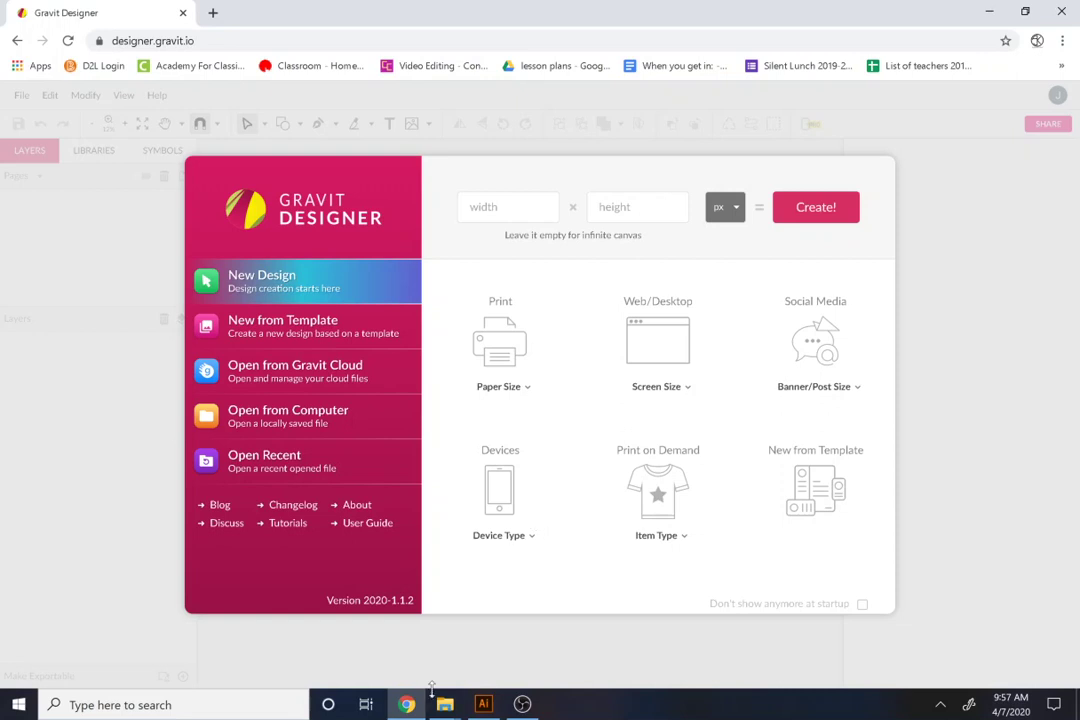
{"action": "mouse_move", "coordinate": [445, 704]}
{"action": "left_click", "coordinate": [487, 660]}
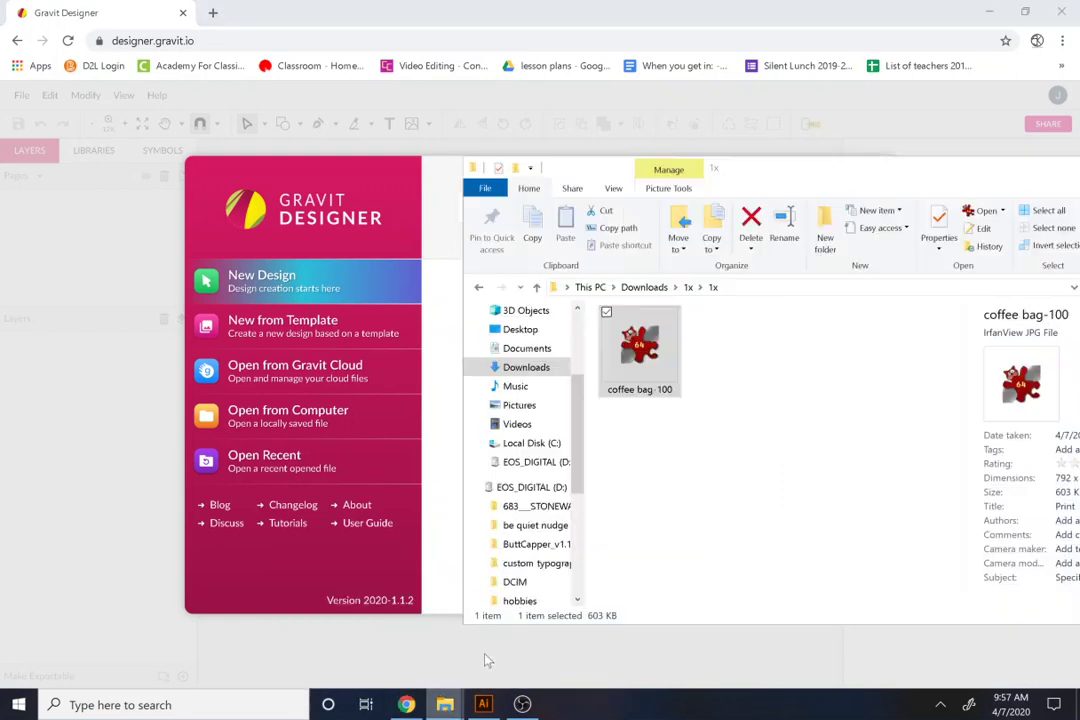
{"action": "double_click", "coordinate": [614, 320]}
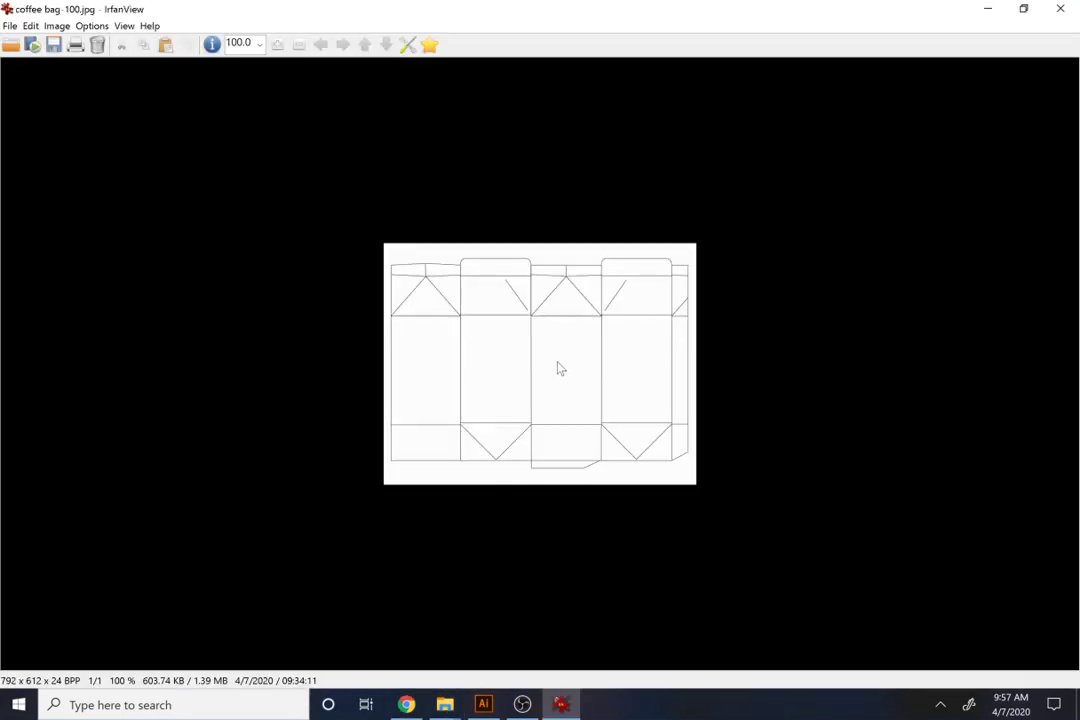
{"action": "scroll", "coordinate": [557, 366], "scroll_direction": "down", "scroll_amount": 1}
{"action": "left_click", "coordinate": [683, 296]}
{"action": "scroll", "coordinate": [651, 400], "scroll_direction": "up", "scroll_amount": 4}
{"action": "scroll", "coordinate": [744, 439], "scroll_direction": "up", "scroll_amount": 1}
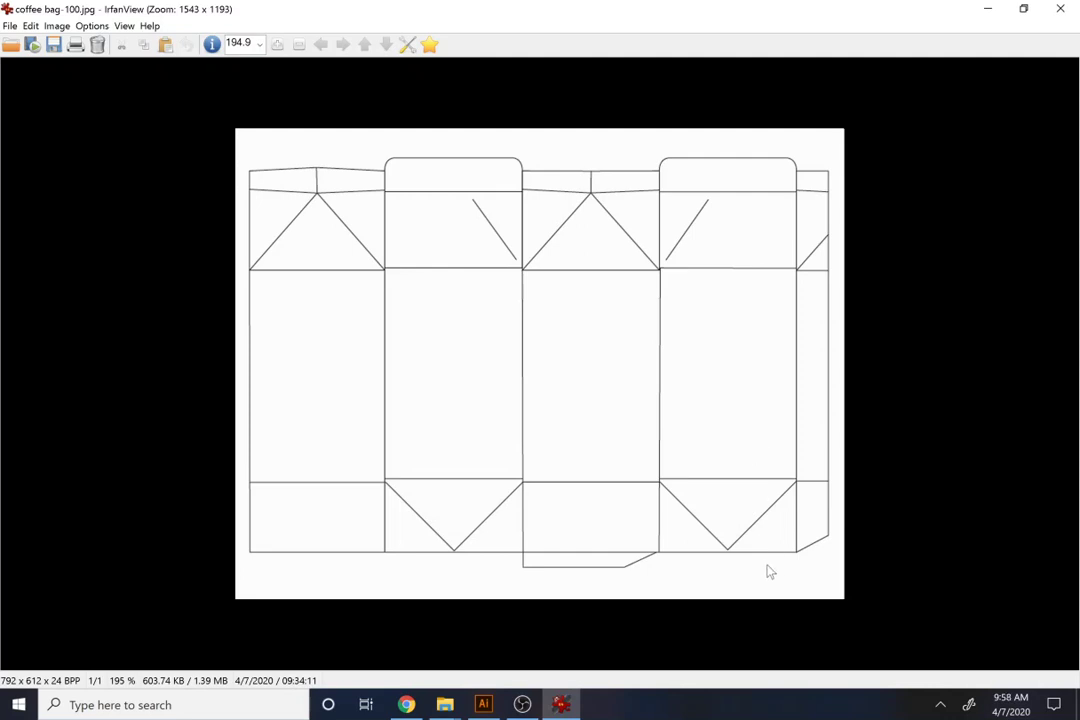
{"action": "left_click_drag", "start_coordinate": [651, 482], "coordinate": [699, 498]}
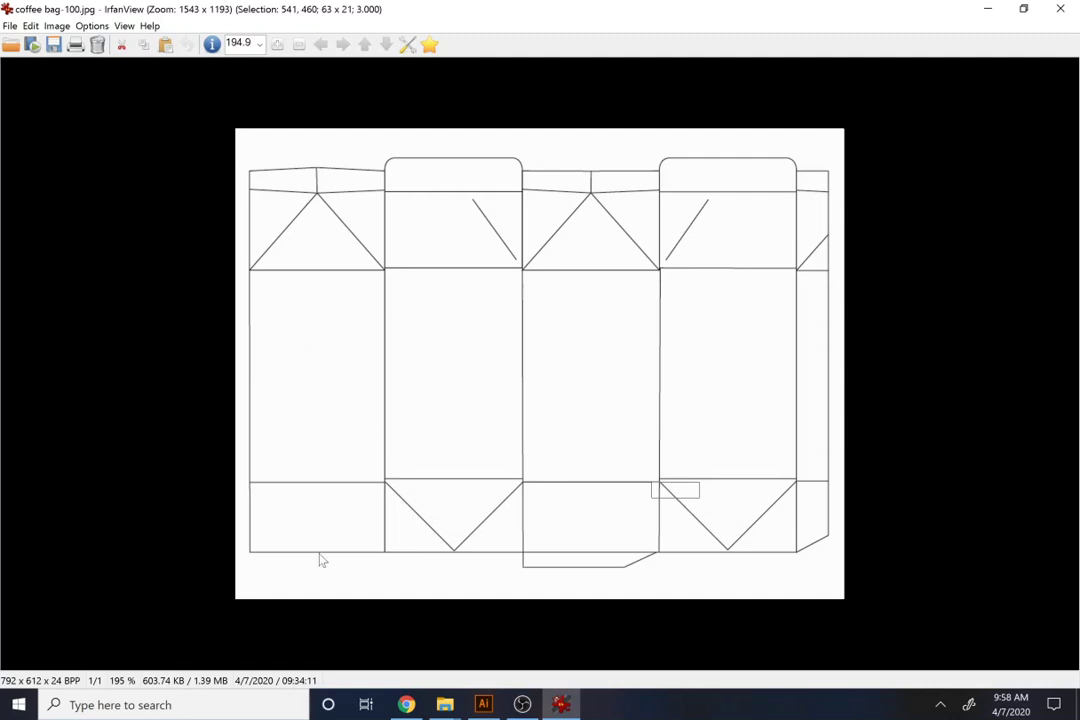
{"action": "left_click", "coordinate": [740, 507]}
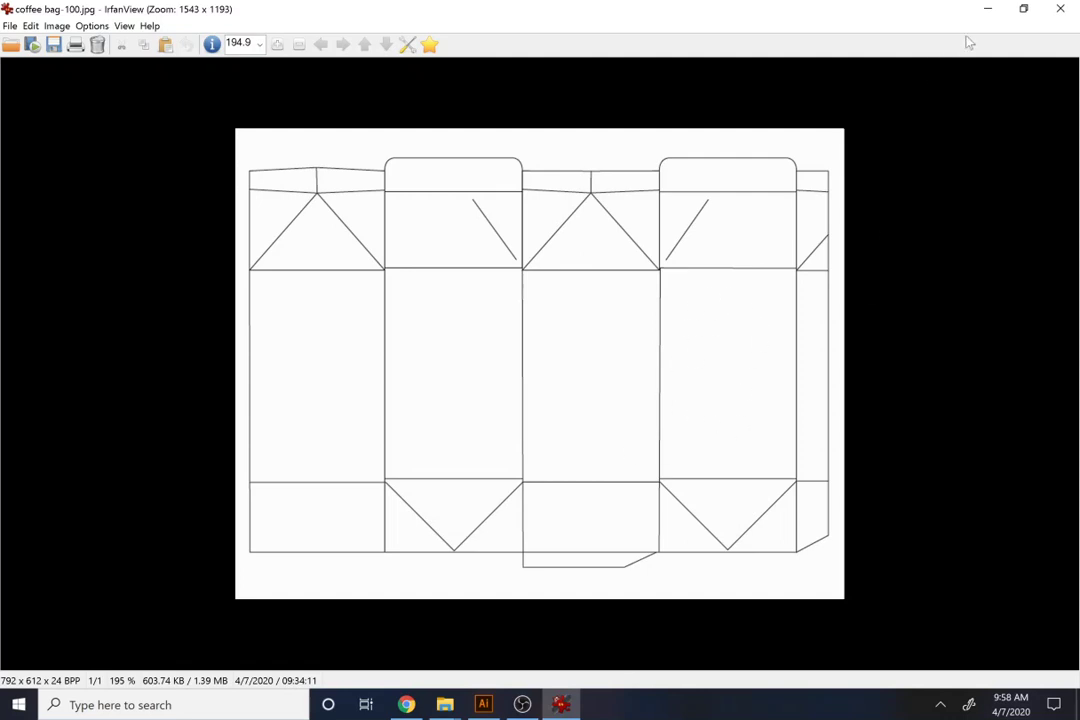
{"action": "left_click", "coordinate": [993, 12]}
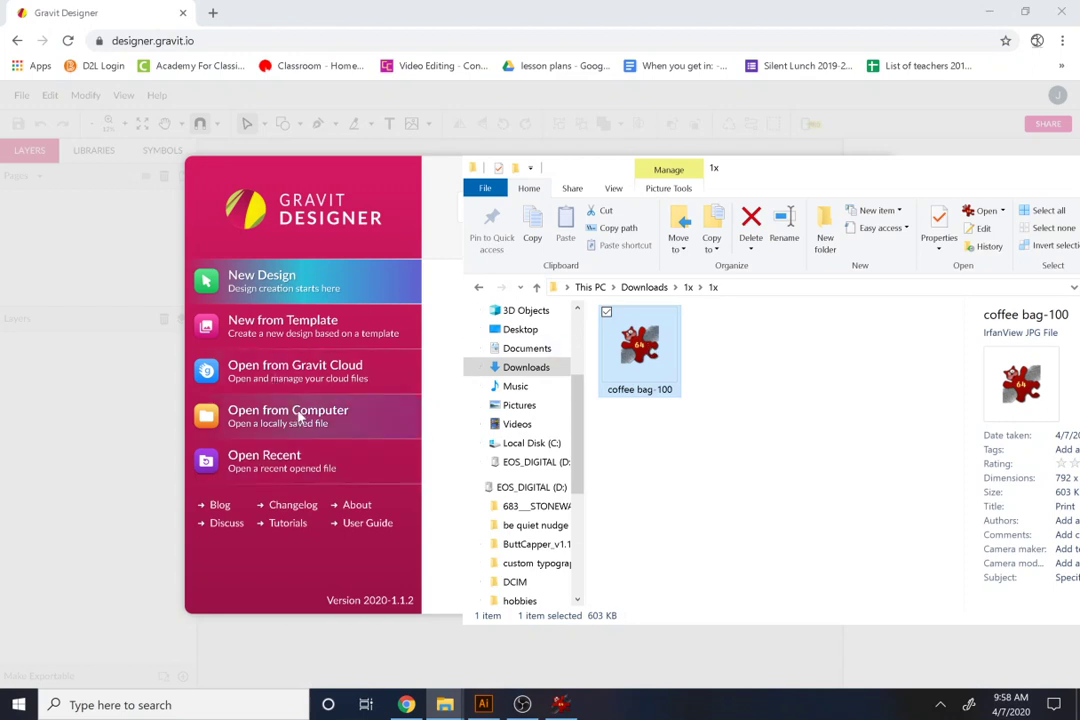
- Open the COFFEE MUG LOGO 2 design from Gravit Cloud
{"action": "left_click", "coordinate": [358, 188]}
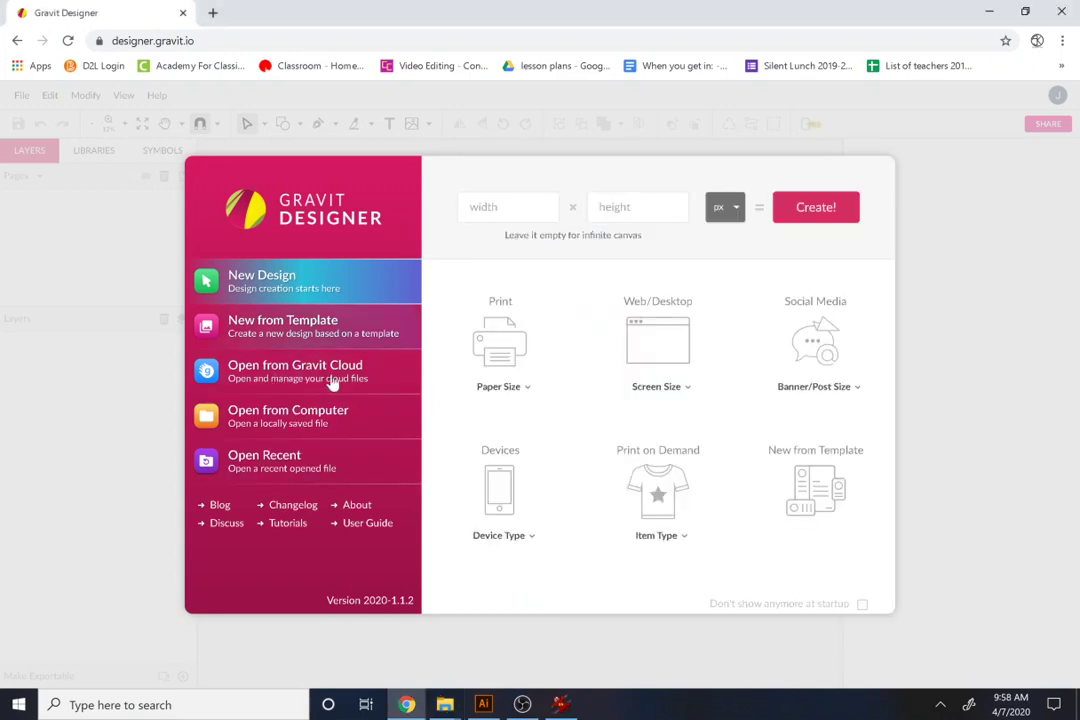
{"action": "left_click", "coordinate": [311, 372]}
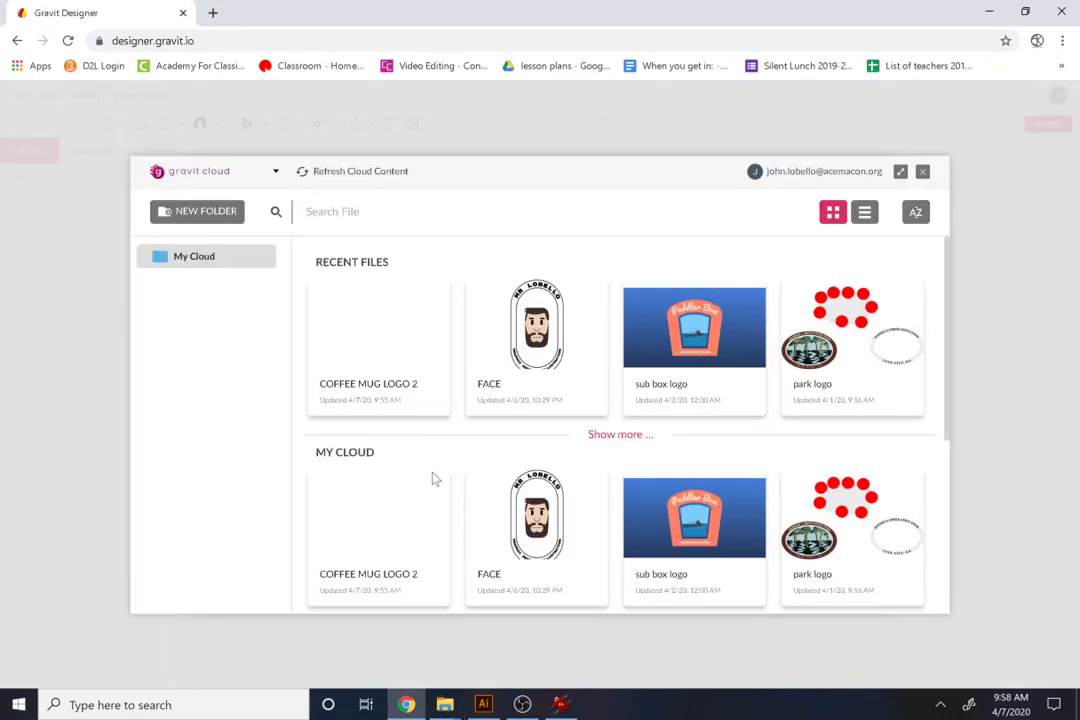
{"action": "left_click", "coordinate": [378, 343]}
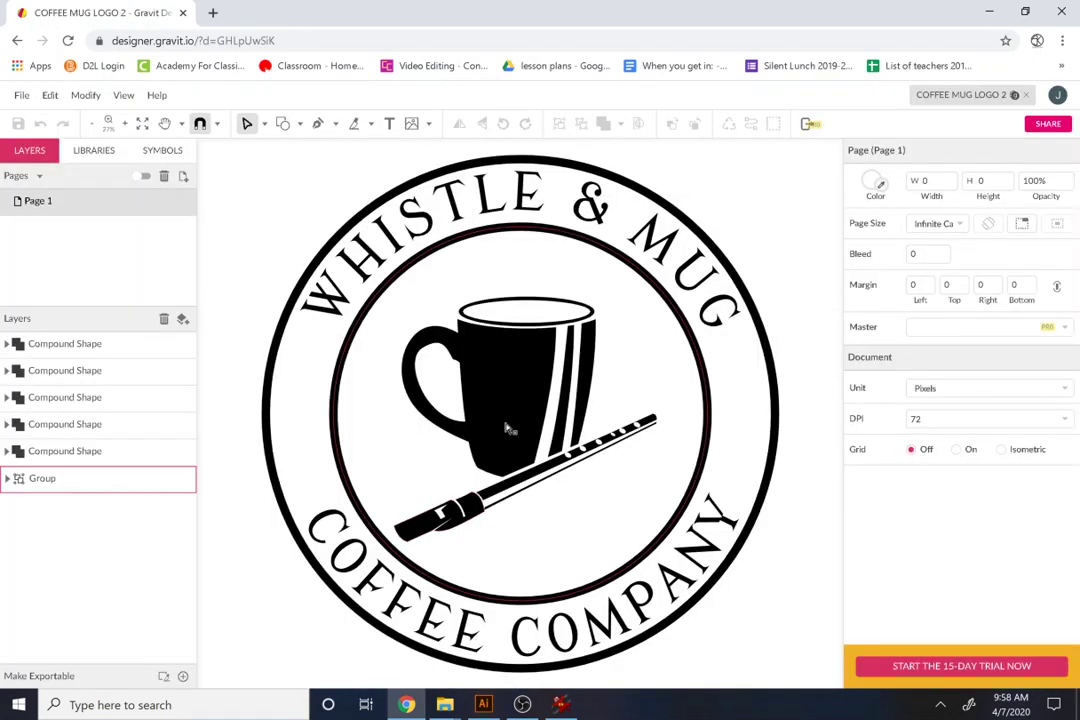
- Select the WHISTLE & MUG lettering, then the logo's outer ring
{"action": "left_click", "coordinate": [612, 214]}
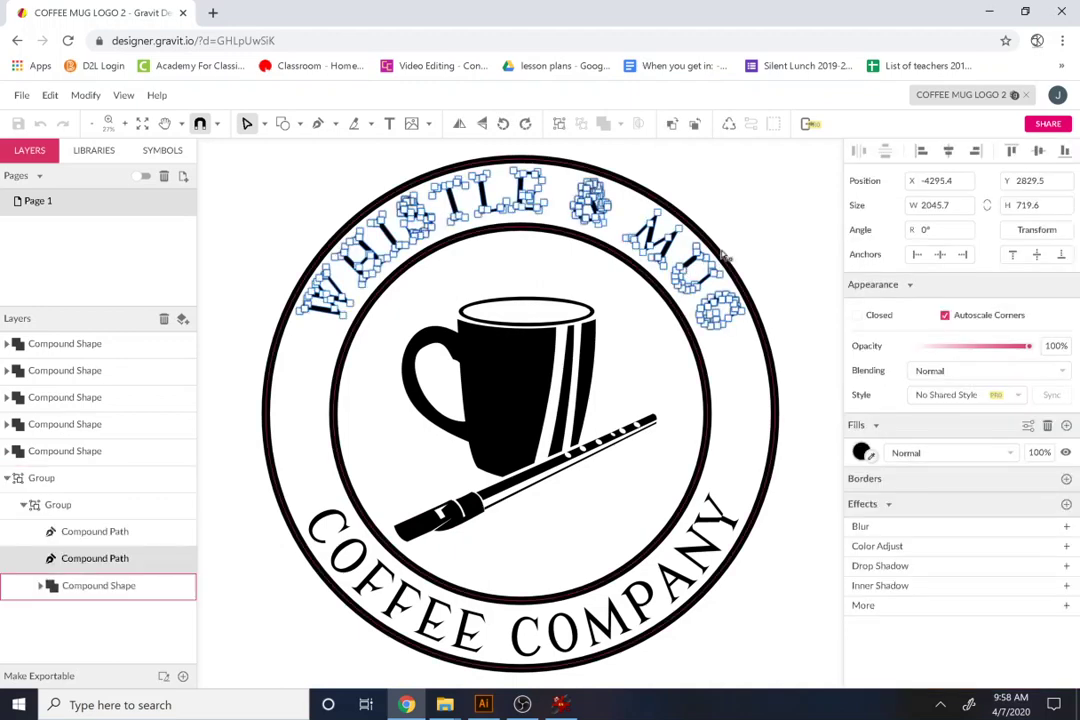
{"action": "left_click", "coordinate": [748, 276]}
{"action": "left_click", "coordinate": [748, 300]}
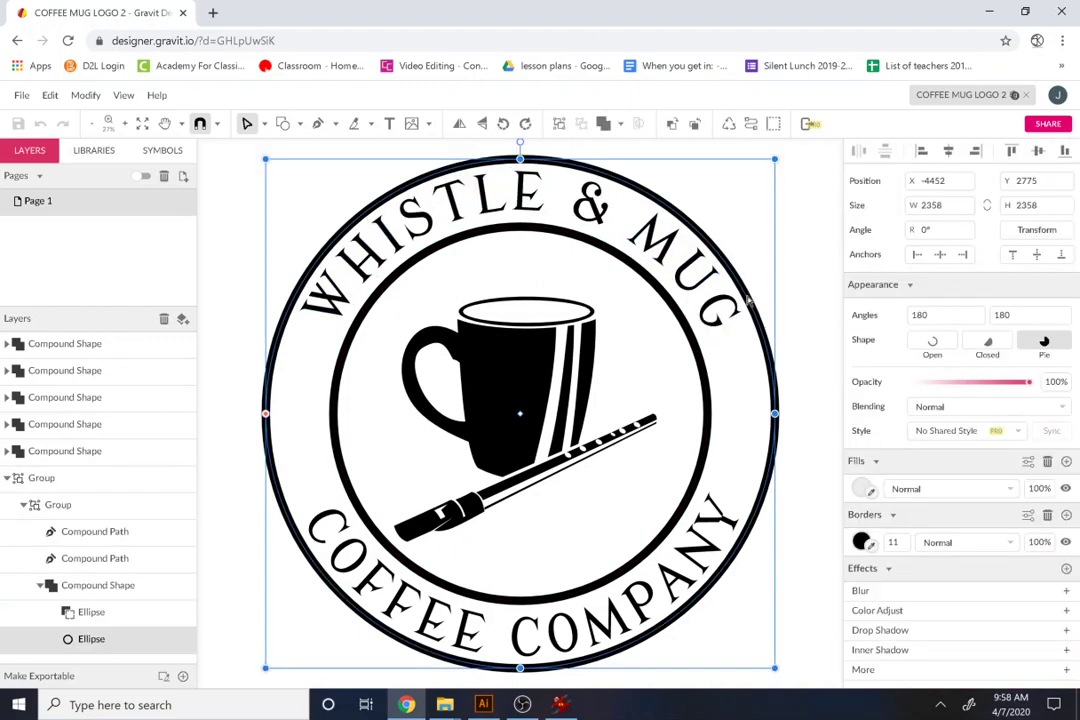
{"action": "scroll", "coordinate": [484, 388], "scroll_direction": "down", "scroll_amount": 3}
{"action": "scroll", "coordinate": [484, 388], "scroll_direction": "up", "scroll_amount": 3}
{"action": "scroll", "coordinate": [484, 388], "scroll_direction": "down", "scroll_amount": 2}
{"action": "scroll", "coordinate": [484, 388], "scroll_direction": "down", "scroll_amount": 5}
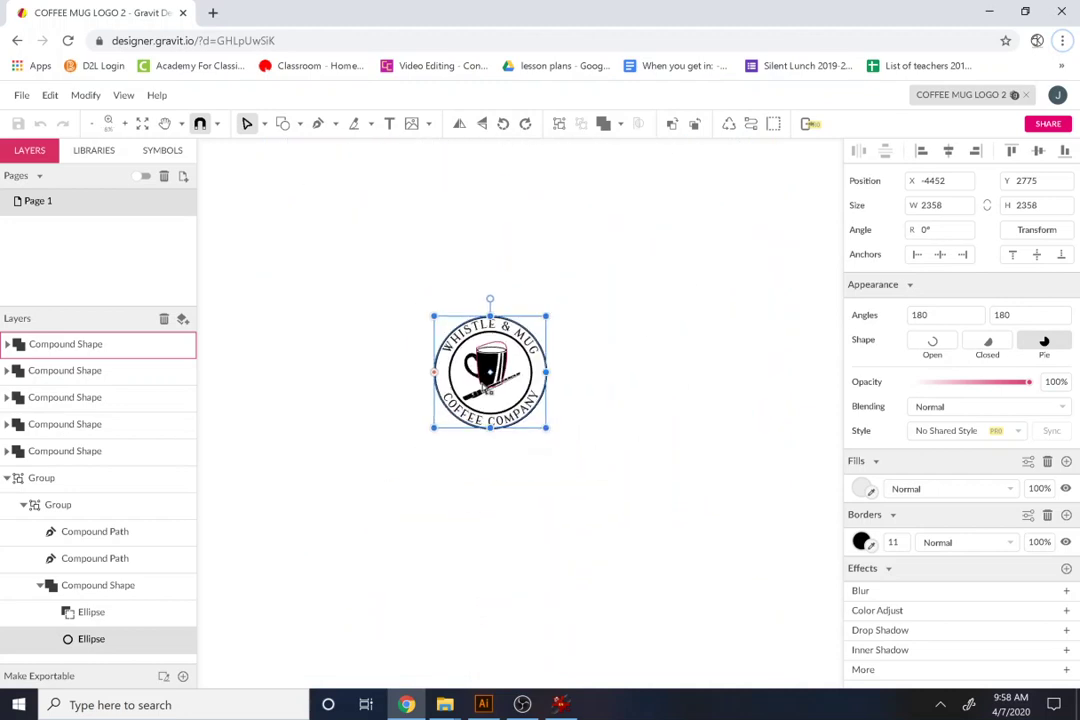
{"action": "scroll", "coordinate": [484, 388], "scroll_direction": "up", "scroll_amount": 1}
{"action": "scroll", "coordinate": [484, 388], "scroll_direction": "down", "scroll_amount": 1}
{"action": "scroll", "coordinate": [402, 359], "scroll_direction": "up", "scroll_amount": 2}
- Marquee-select the logo's shapes and undo an accidental stretch of them
{"action": "scroll", "coordinate": [395, 371], "scroll_direction": "down", "scroll_amount": 2}
{"action": "scroll", "coordinate": [395, 365], "scroll_direction": "down", "scroll_amount": 1}
{"action": "left_click", "coordinate": [394, 356]}
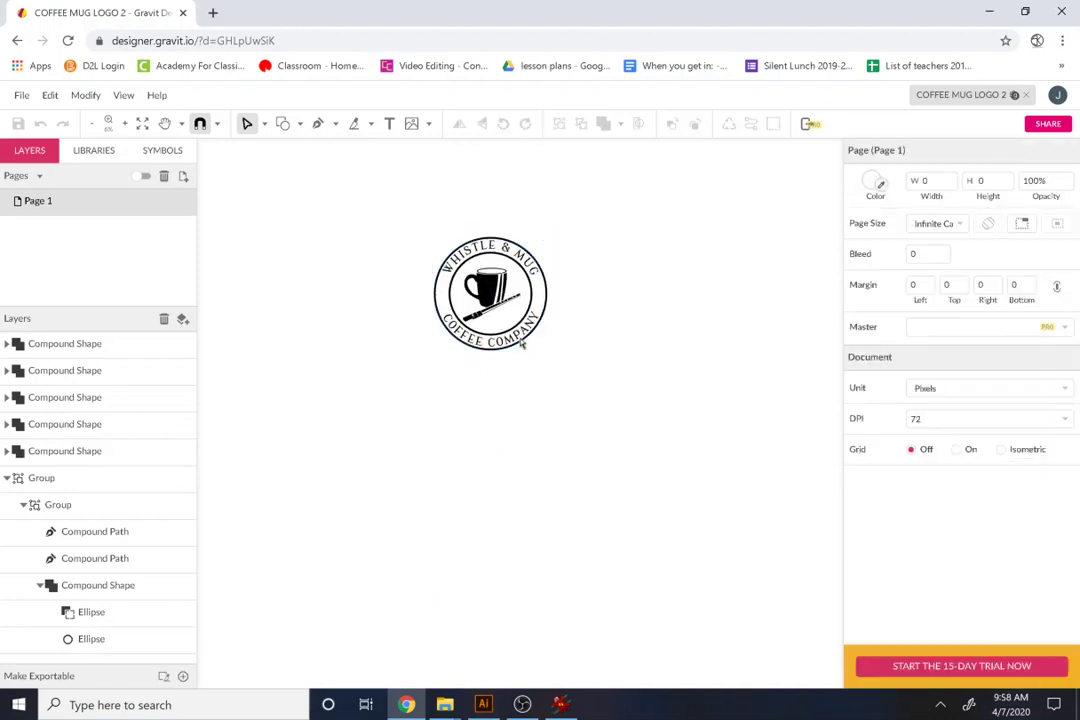
{"action": "left_click_drag", "start_coordinate": [582, 382], "coordinate": [369, 195]}
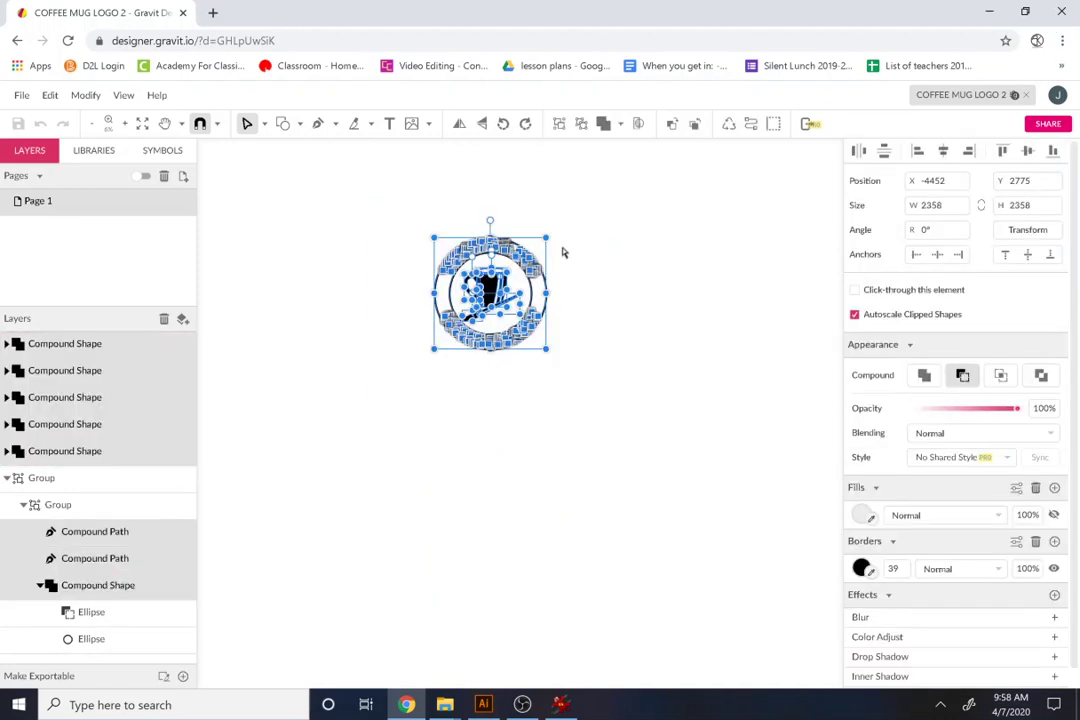
{"action": "left_click_drag", "start_coordinate": [545, 237], "coordinate": [539, 366]}
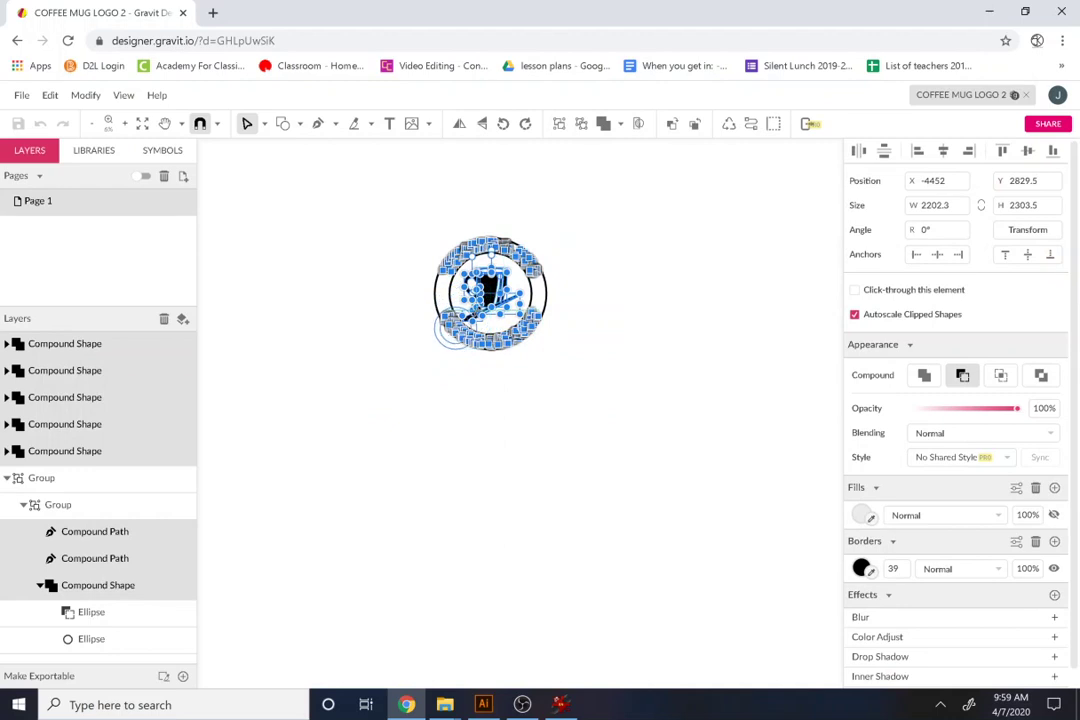
{"action": "key", "text": "ctrl+z"}
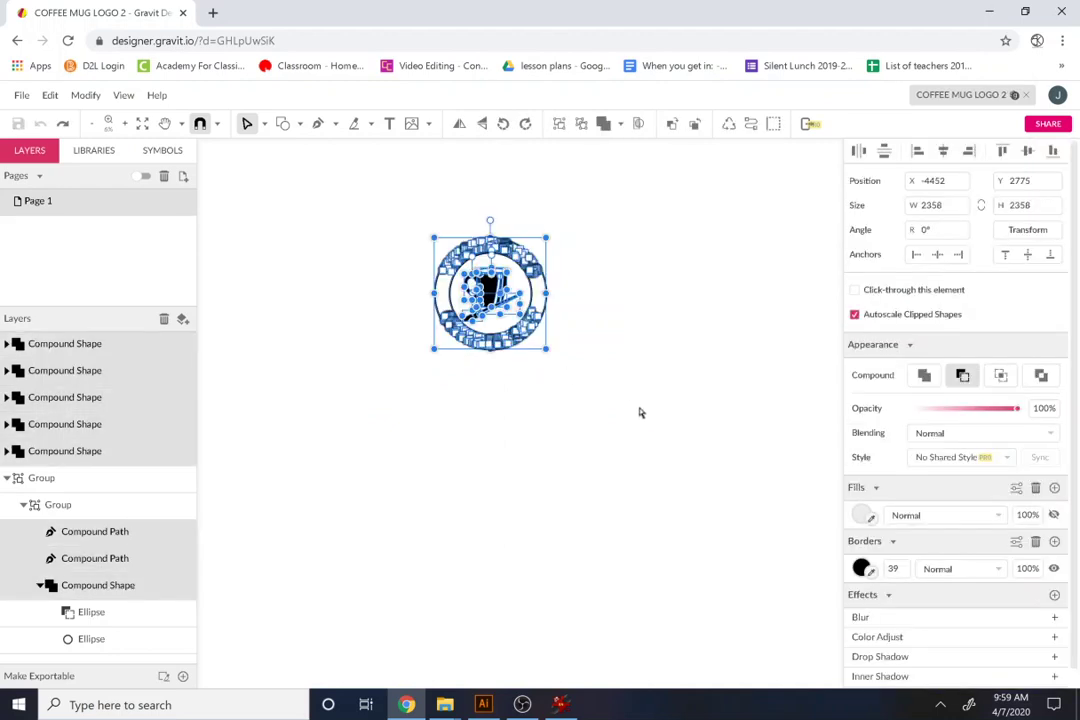
- Switch to the Pointer tool, reselect the whole logo, and scale it down to 810 × 810 px
{"action": "left_click_drag", "start_coordinate": [638, 406], "coordinate": [403, 231]}
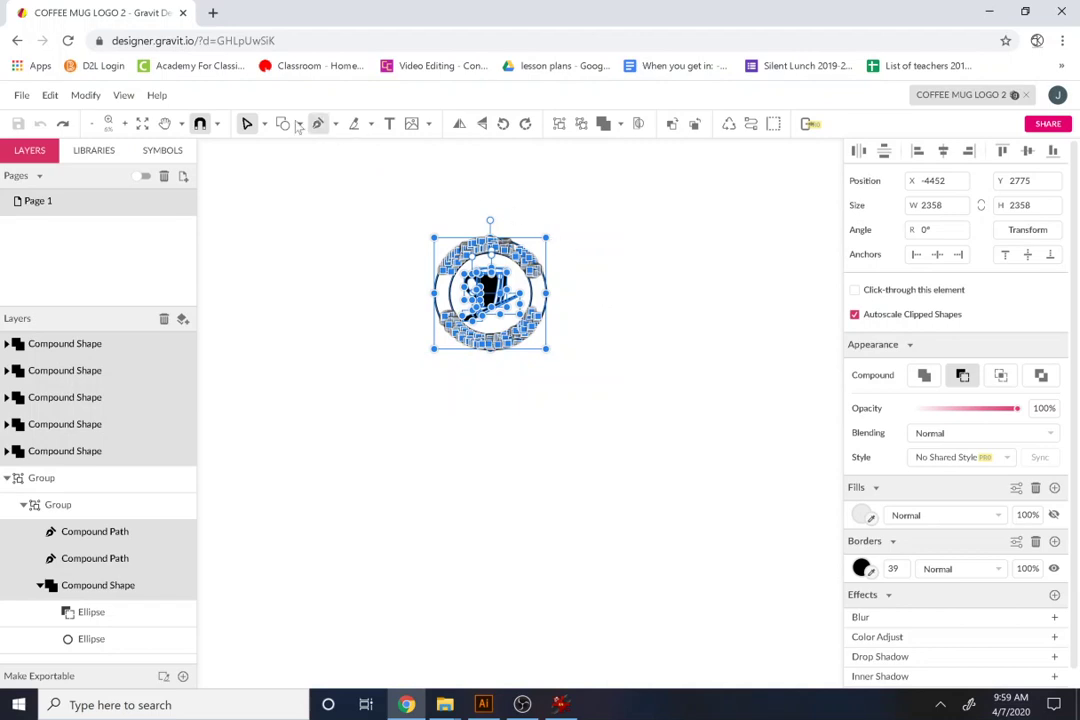
{"action": "left_click", "coordinate": [264, 123]}
{"action": "left_click", "coordinate": [285, 148]}
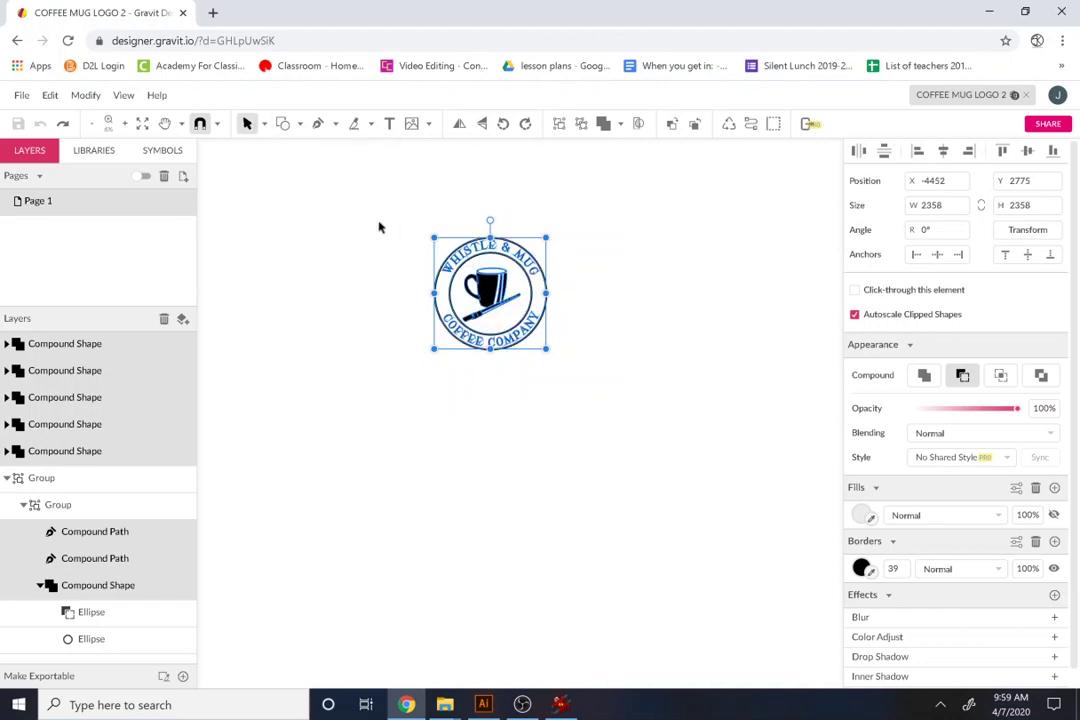
{"action": "left_click_drag", "start_coordinate": [378, 205], "coordinate": [651, 446]}
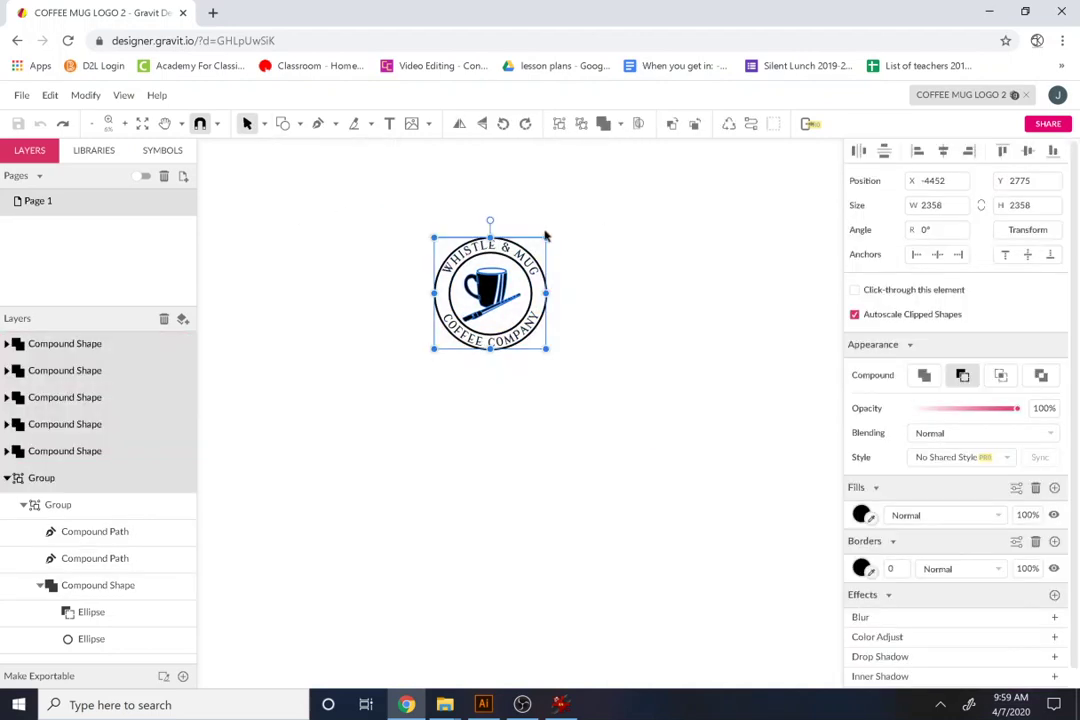
{"action": "left_click_drag", "start_coordinate": [545, 238], "coordinate": [473, 310]}
{"action": "left_click", "coordinate": [487, 340]}
{"action": "scroll", "coordinate": [475, 340], "scroll_direction": "up", "scroll_amount": 10}
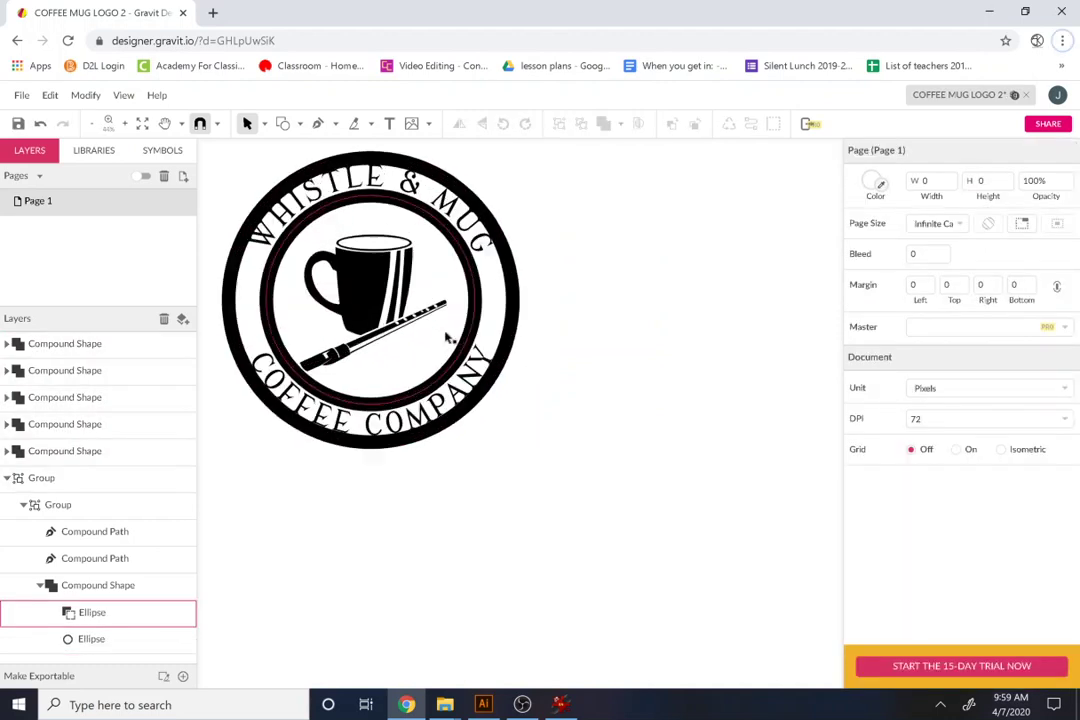
- Thin the logo ring's border from 39 down to 9
{"action": "left_click", "coordinate": [486, 305]}
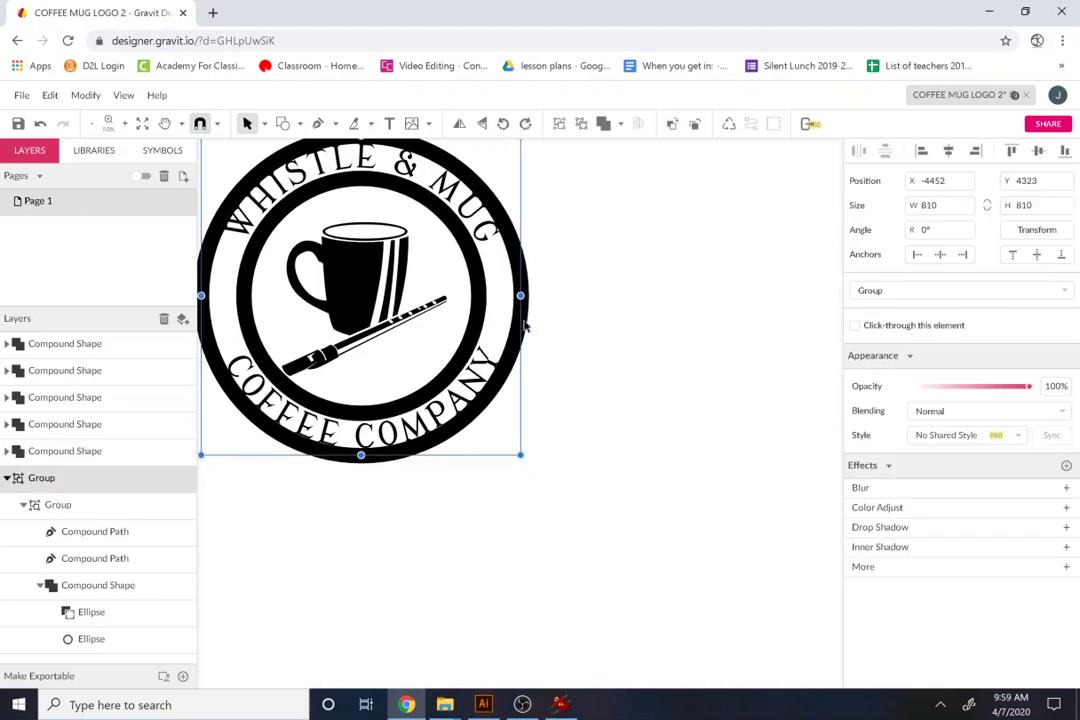
{"action": "left_click", "coordinate": [648, 354]}
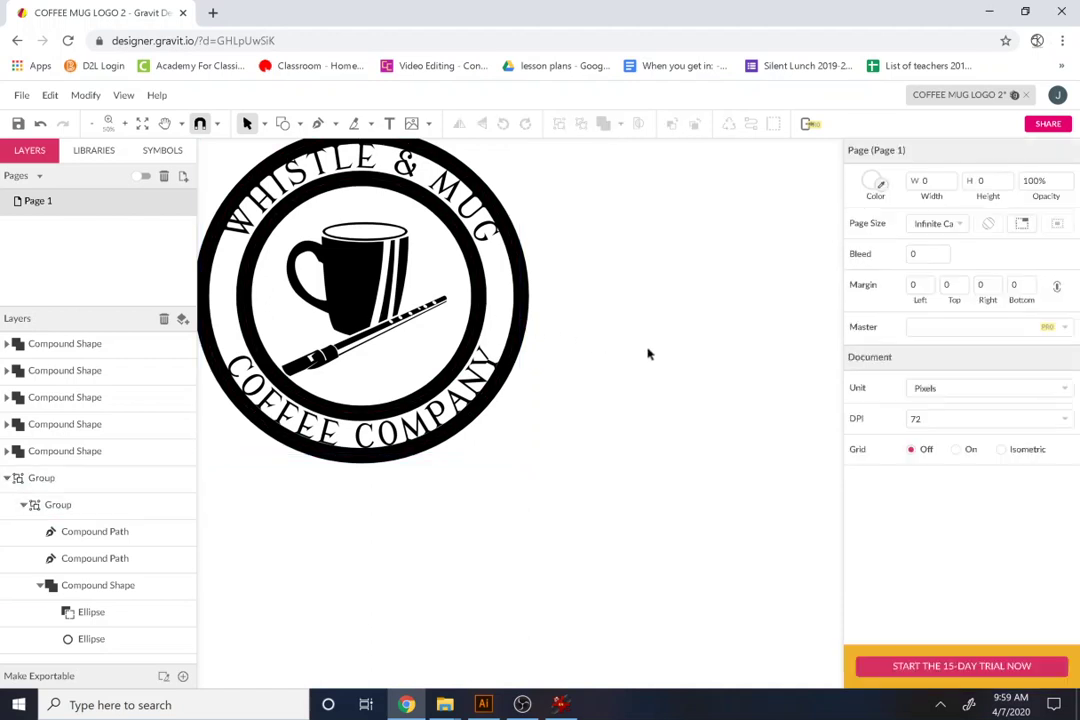
{"action": "left_click", "coordinate": [525, 328]}
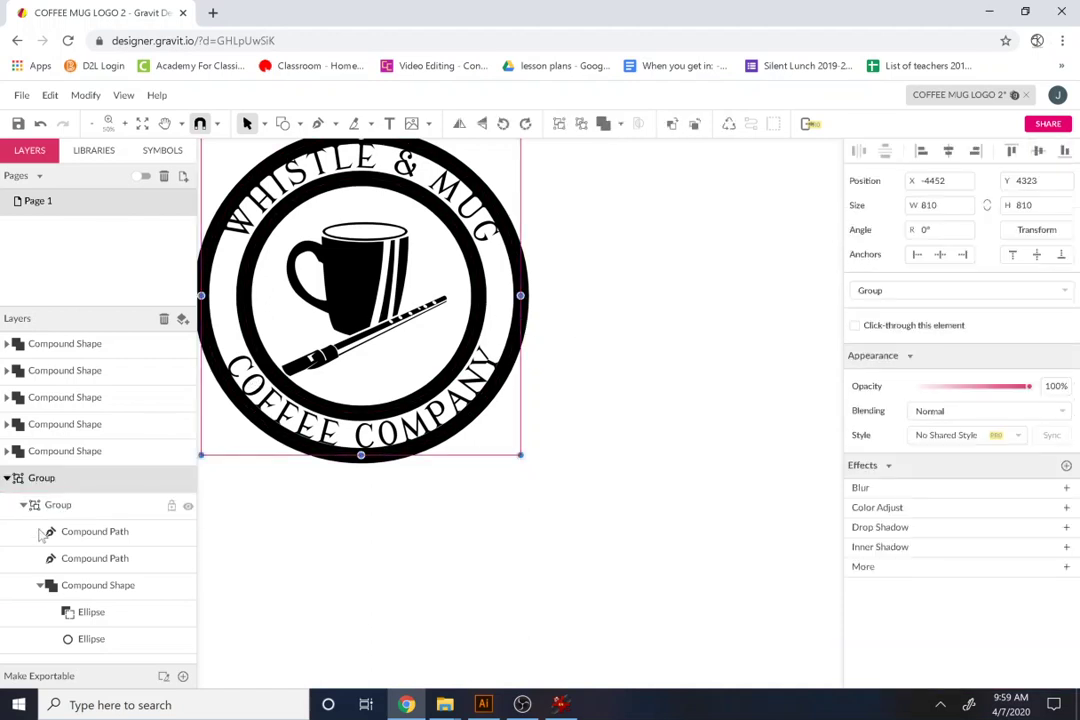
{"action": "left_click", "coordinate": [80, 534]}
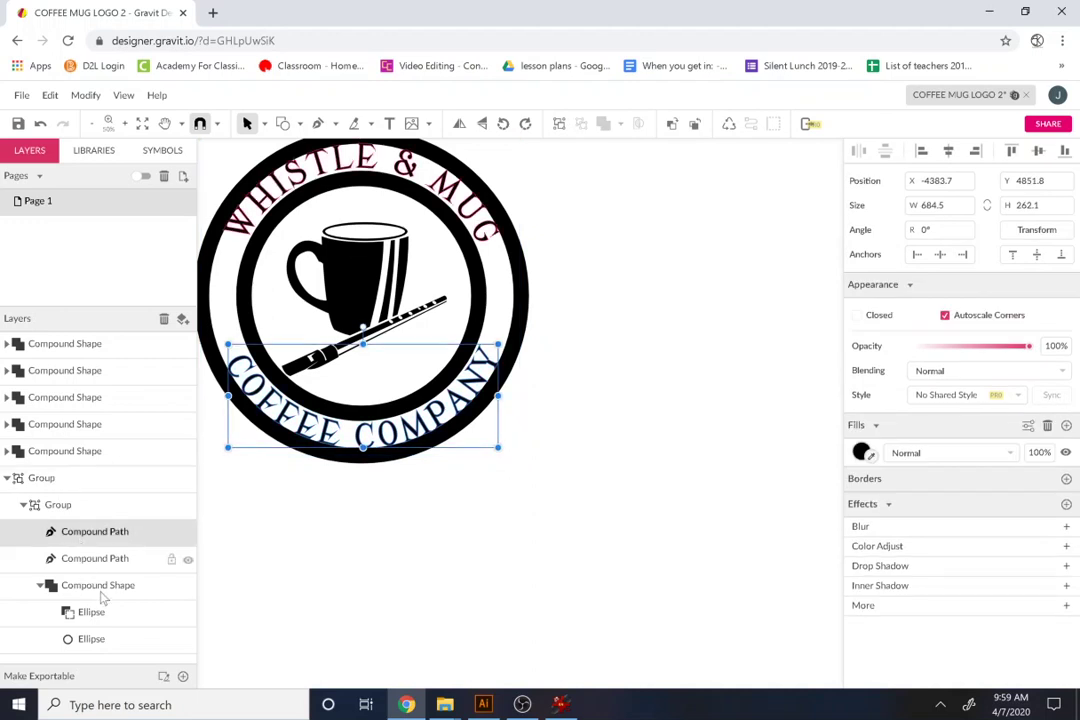
{"action": "left_click", "coordinate": [87, 560]}
{"action": "left_click", "coordinate": [104, 586]}
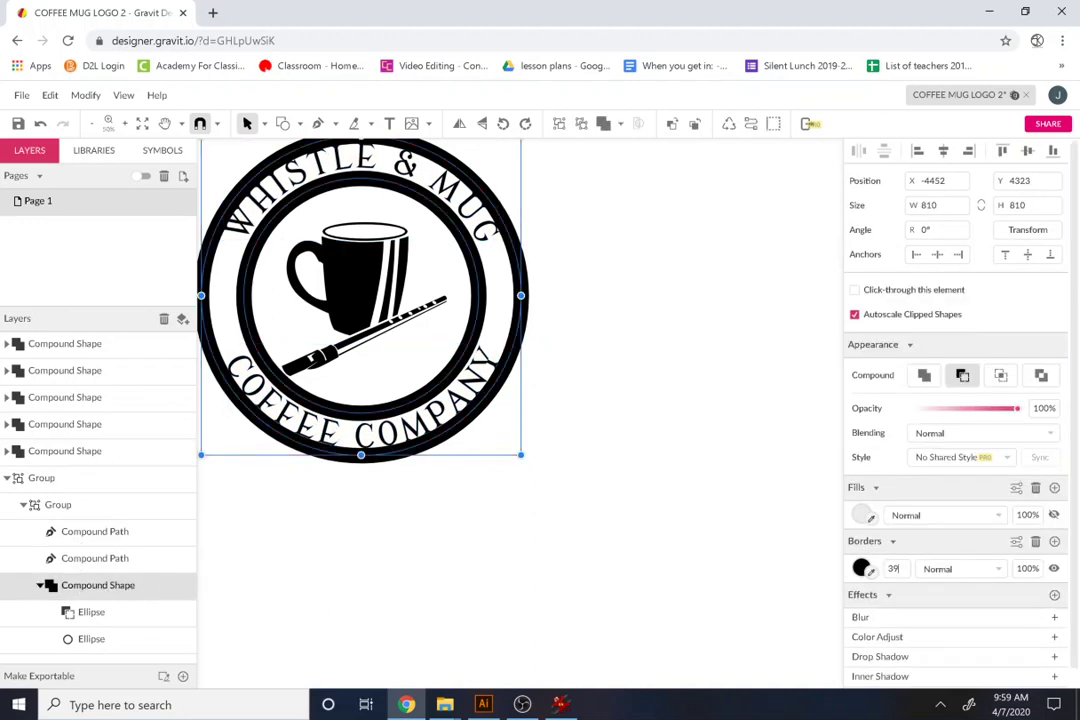
{"action": "key", "text": "Down"}
{"action": "key", "text": "Down"}
{"action": "key", "text": "Down"}
{"action": "key", "text": "Down"}
{"action": "key", "text": "Down"}
{"action": "key", "text": "Down"}
{"action": "key", "text": "Down"}
{"action": "key", "text": "Down"}
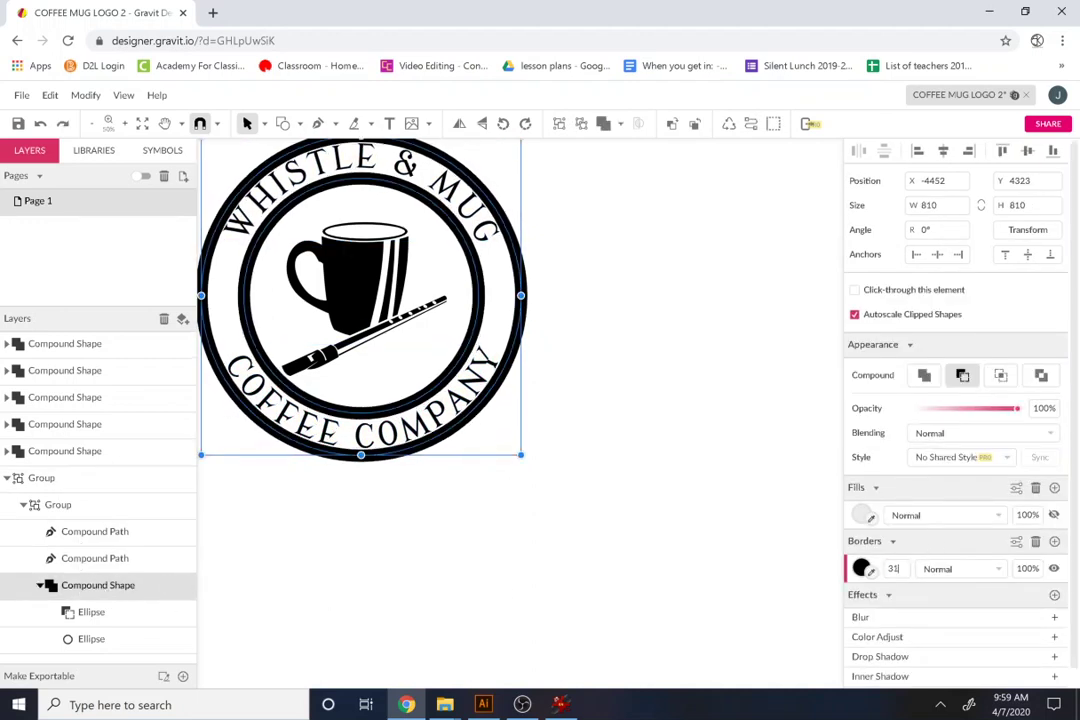
{"action": "key", "text": "Down"}
{"action": "key", "text": "Down"}
{"action": "key", "text": "Down"}
{"action": "key", "text": "Down"}
{"action": "key", "text": "Down"}
{"action": "key", "text": "Down"}
{"action": "key", "text": "Down"}
{"action": "key", "text": "Down"}
{"action": "key", "text": "Down"}
{"action": "key", "text": "Down"}
{"action": "key", "text": "Down"}
{"action": "key", "text": "Down"}
{"action": "key", "text": "Down"}
{"action": "key", "text": "Down"}
{"action": "key", "text": "Down"}
{"action": "key", "text": "Down"}
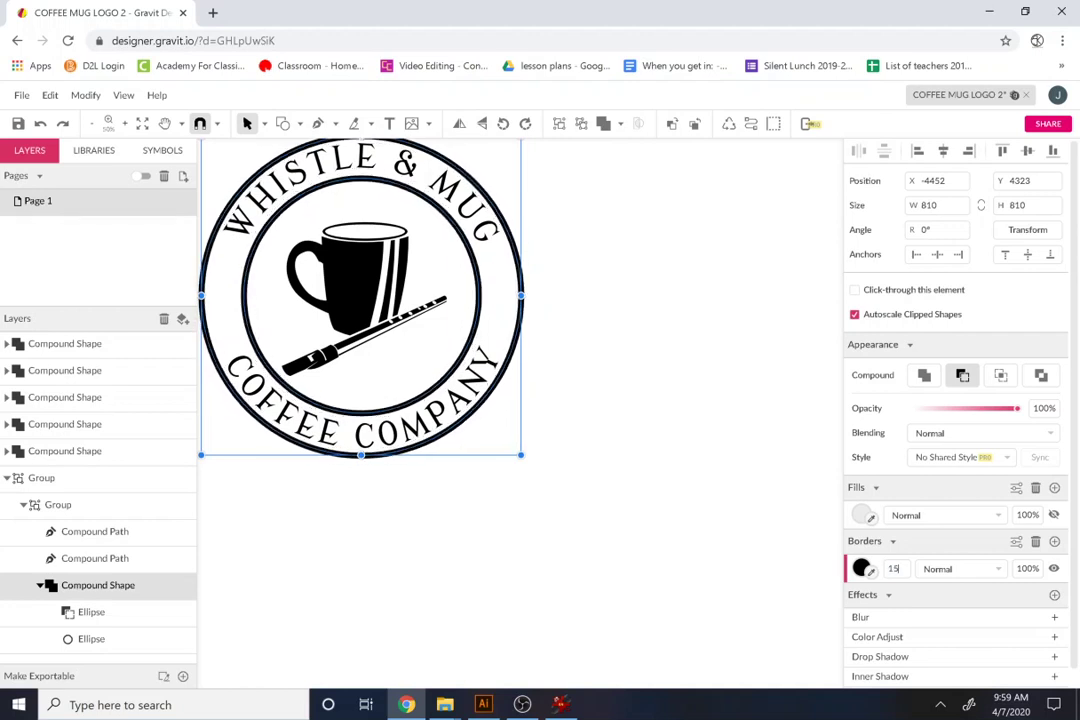
{"action": "key", "text": "Down"}
{"action": "key", "text": "Down"}
{"action": "key", "text": "Down"}
{"action": "key", "text": "Down"}
{"action": "key", "text": "Down"}
{"action": "key", "text": "Down"}
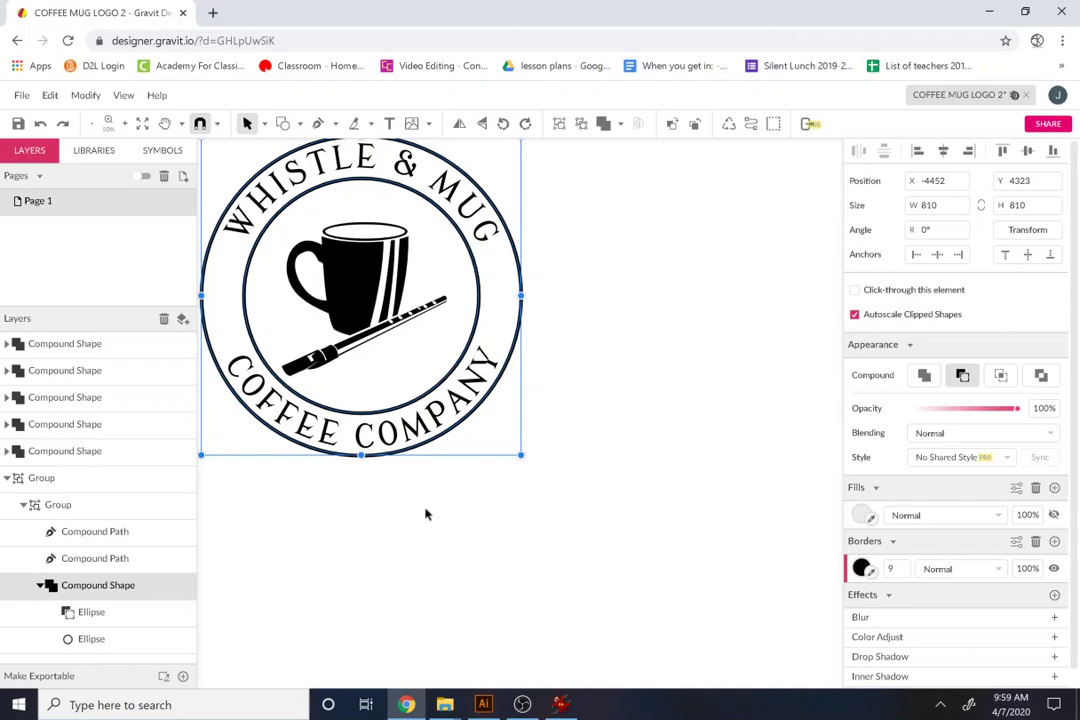
- Marquee-select every logo part and group them with Modify > Group Selection
{"action": "left_click", "coordinate": [430, 516]}
{"action": "left_click_drag", "start_coordinate": [579, 497], "coordinate": [190, 125]}
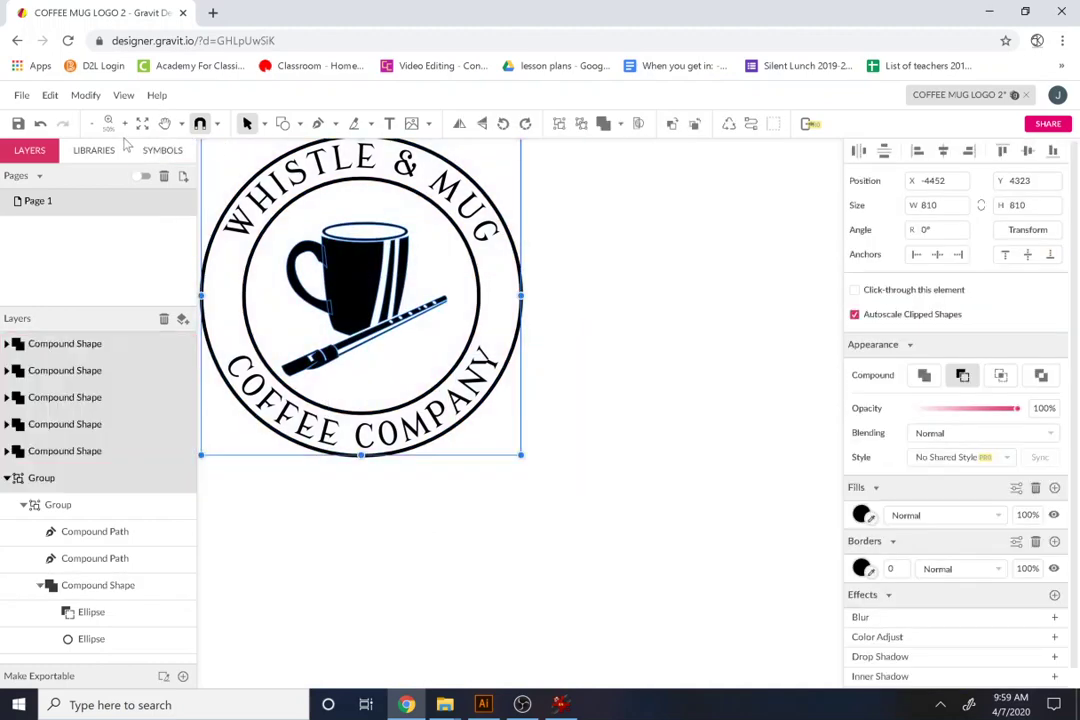
{"action": "left_click", "coordinate": [85, 97]}
{"action": "left_click", "coordinate": [101, 192]}
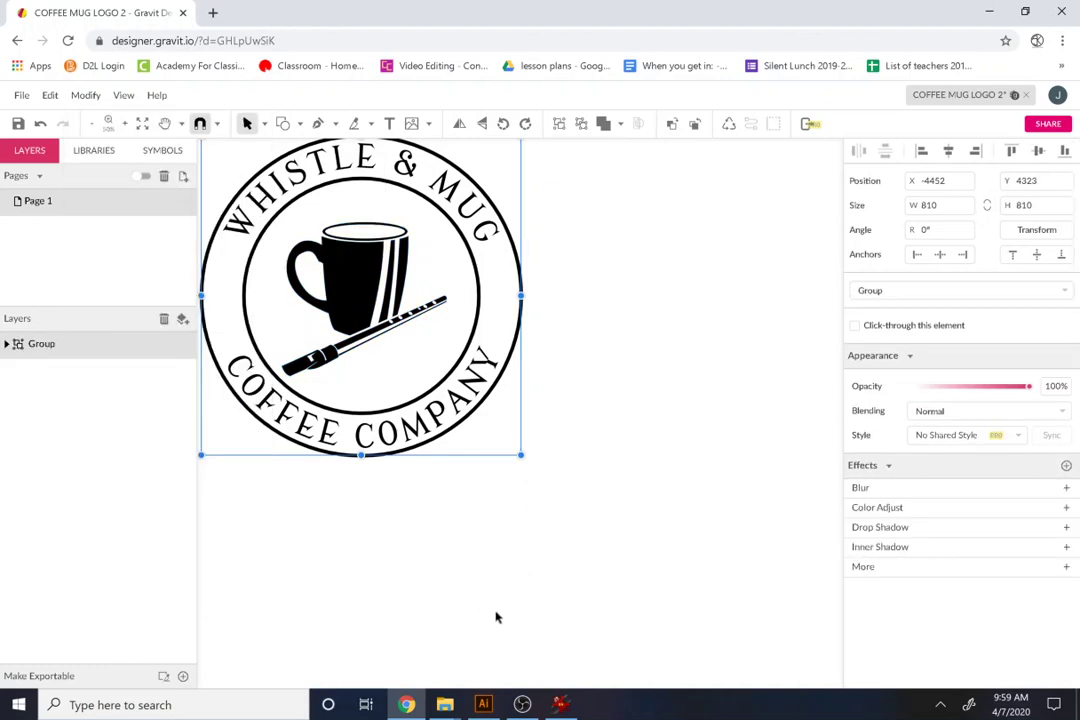
{"action": "left_click", "coordinate": [495, 617]}
{"action": "scroll", "coordinate": [388, 518], "scroll_direction": "down", "scroll_amount": 2}
{"action": "scroll", "coordinate": [388, 518], "scroll_direction": "up", "scroll_amount": 3}
{"action": "scroll", "coordinate": [388, 518], "scroll_direction": "down", "scroll_amount": 3}
{"action": "scroll", "coordinate": [390, 521], "scroll_direction": "down", "scroll_amount": 2}
{"action": "scroll", "coordinate": [390, 521], "scroll_direction": "up", "scroll_amount": 2}
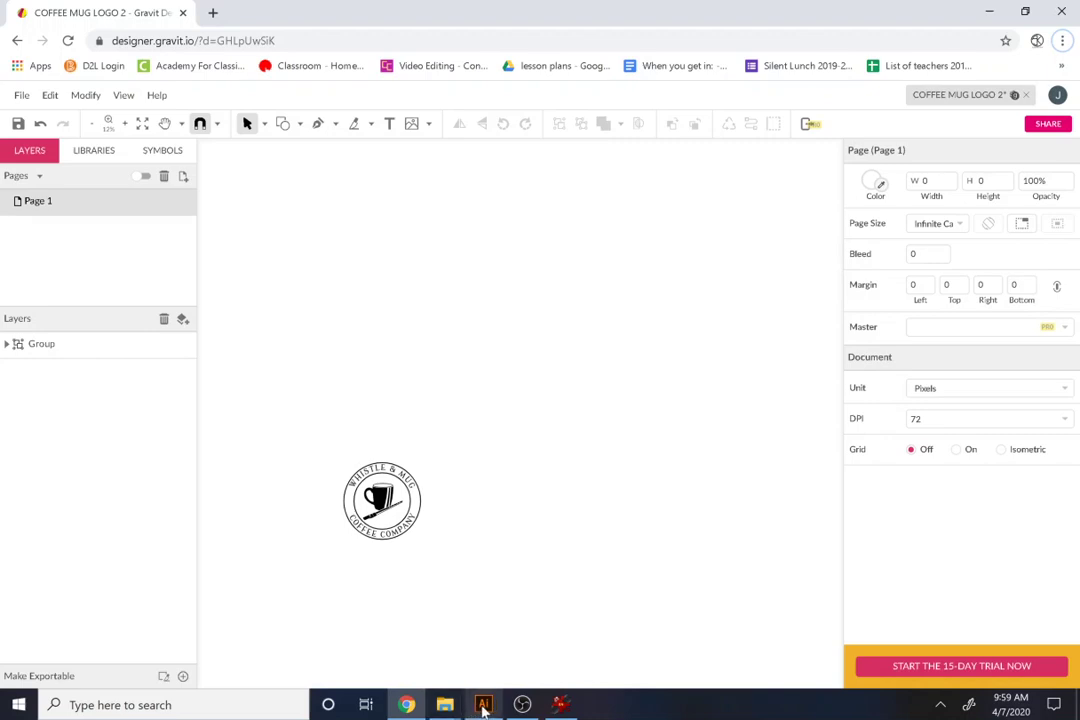
- Place the coffee bag-100 image from Downloads > 1x > 1x using the Image tool
{"action": "left_click", "coordinate": [412, 124]}
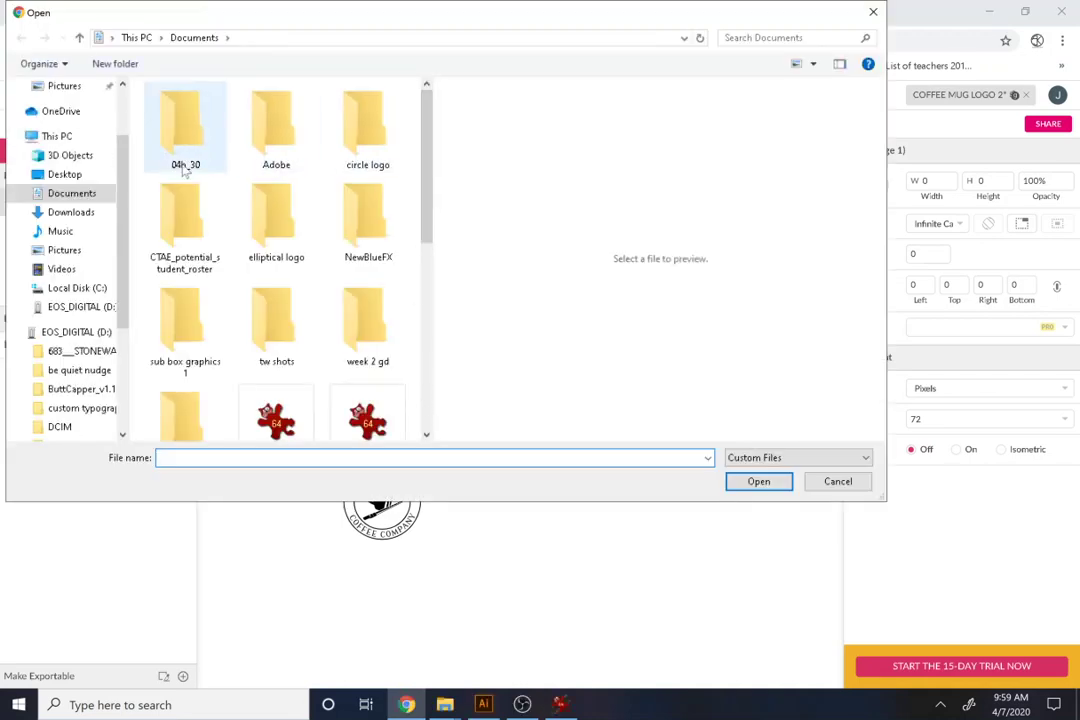
{"action": "left_click", "coordinate": [64, 250]}
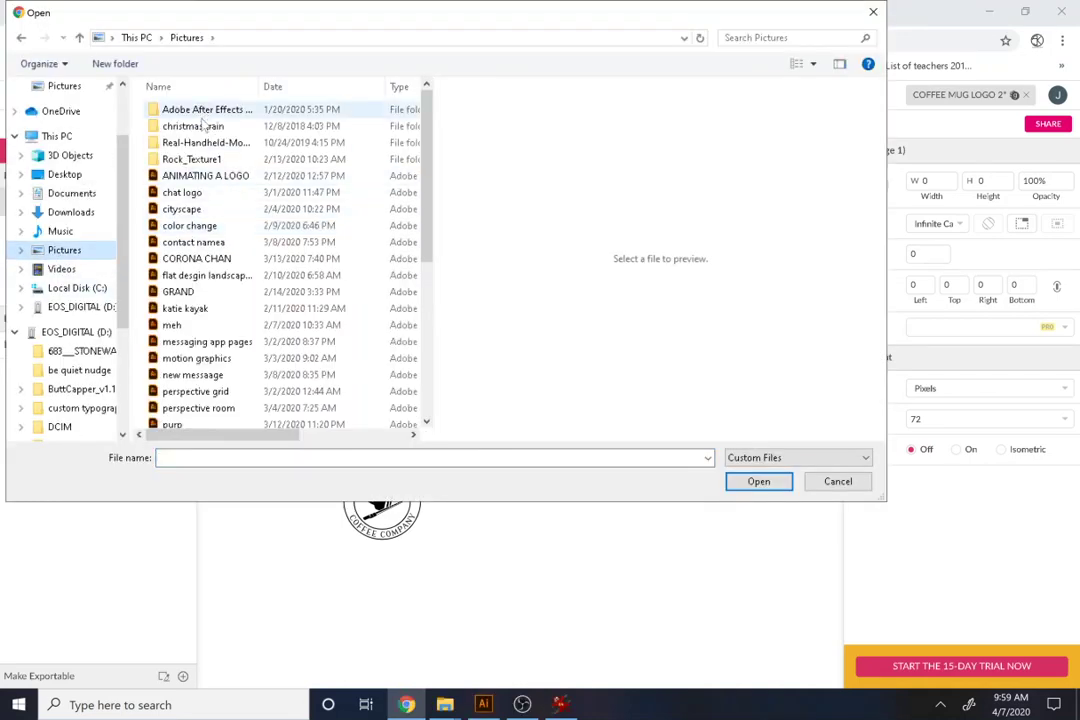
{"action": "scroll", "coordinate": [245, 230], "scroll_direction": "down", "scroll_amount": 6}
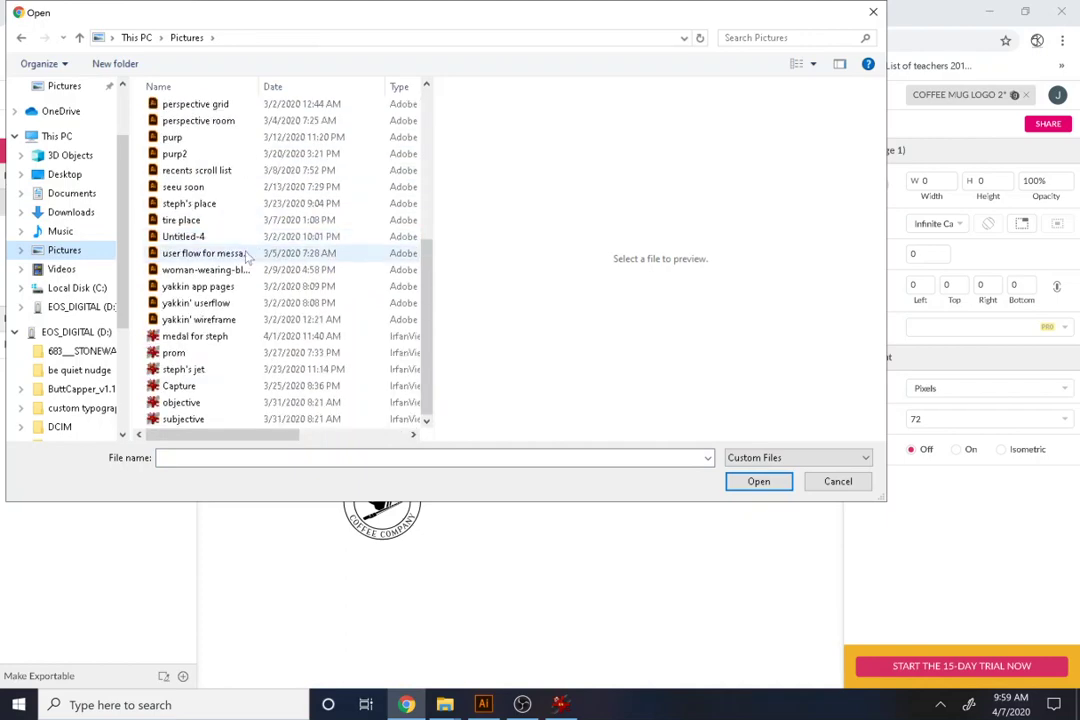
{"action": "scroll", "coordinate": [245, 250], "scroll_direction": "up", "scroll_amount": 6}
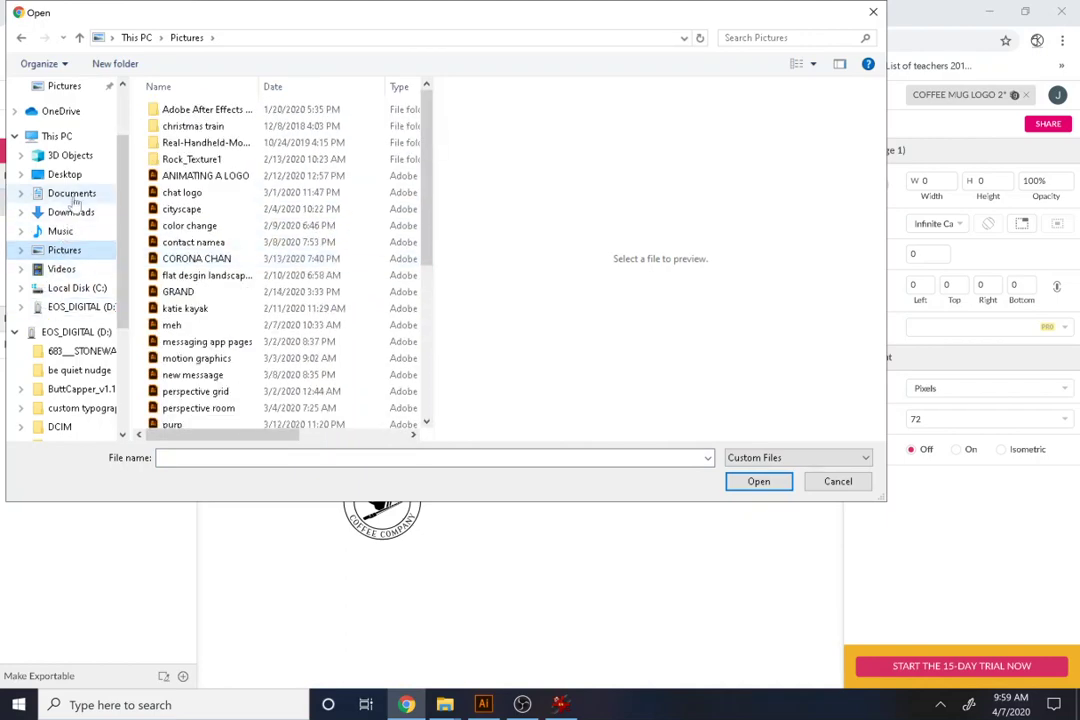
{"action": "mouse_move", "coordinate": [446, 704]}
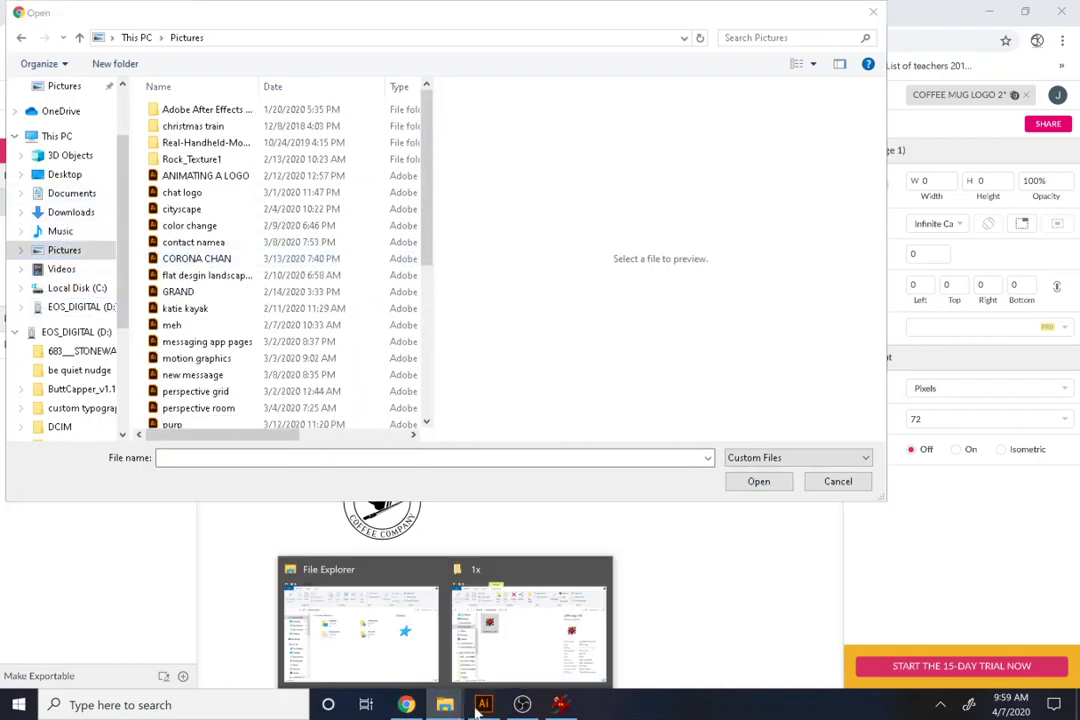
{"action": "left_click", "coordinate": [491, 654]}
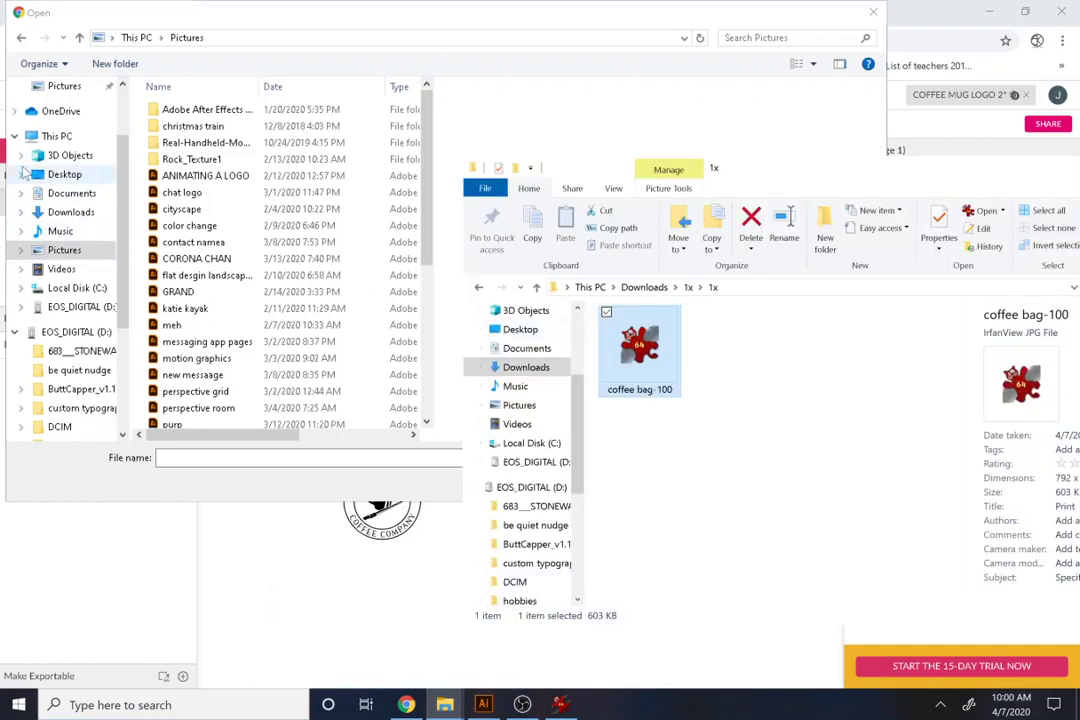
{"action": "left_click", "coordinate": [70, 193]}
{"action": "left_click", "coordinate": [70, 212]}
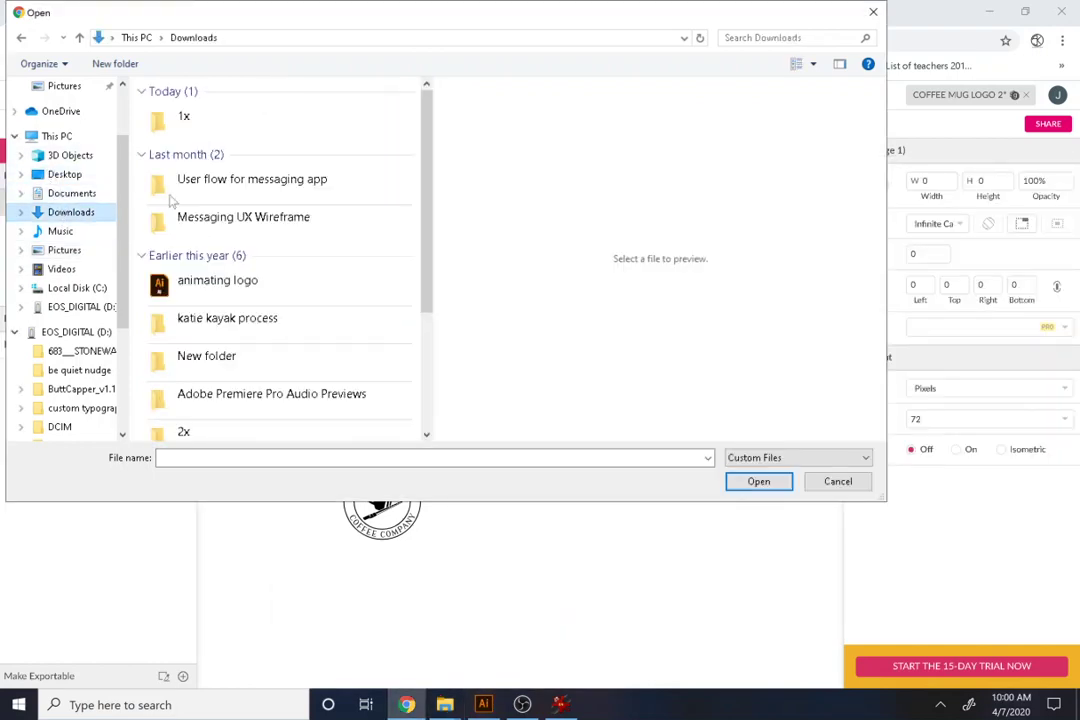
{"action": "double_click", "coordinate": [205, 116]}
{"action": "double_click", "coordinate": [181, 112]}
{"action": "double_click", "coordinate": [181, 115]}
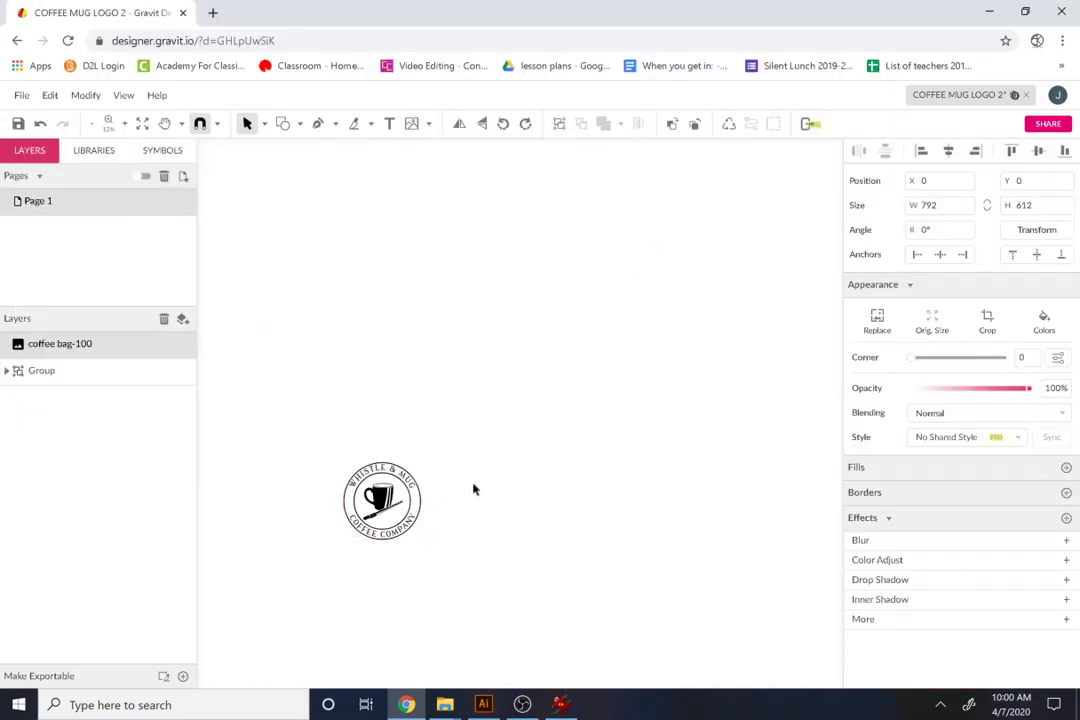
- Move the bag template beside the logo, enlarge it to 2768 × 2138.9 px, and send it behind the logo
{"action": "scroll", "coordinate": [475, 489], "scroll_direction": "down", "scroll_amount": 2}
{"action": "scroll", "coordinate": [475, 489], "scroll_direction": "up", "scroll_amount": 1}
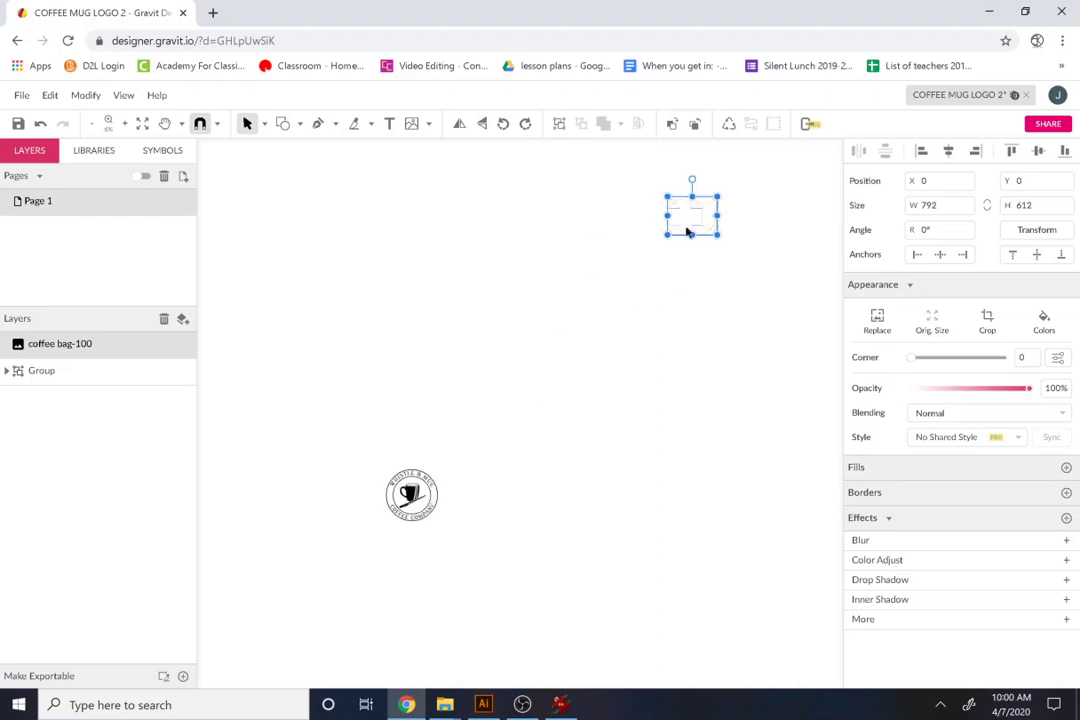
{"action": "left_click_drag", "start_coordinate": [692, 230], "coordinate": [490, 458]}
{"action": "scroll", "coordinate": [490, 458], "scroll_direction": "up", "scroll_amount": 4}
{"action": "scroll", "coordinate": [441, 492], "scroll_direction": "down", "scroll_amount": 3}
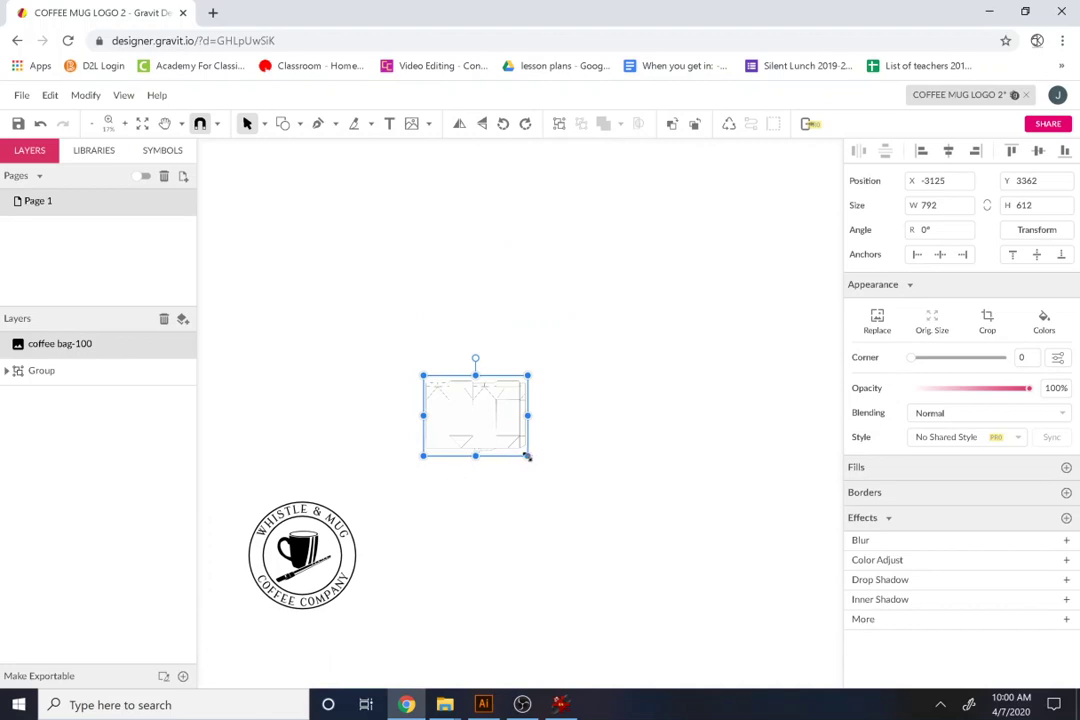
{"action": "left_click_drag", "start_coordinate": [555, 477], "coordinate": [795, 660]}
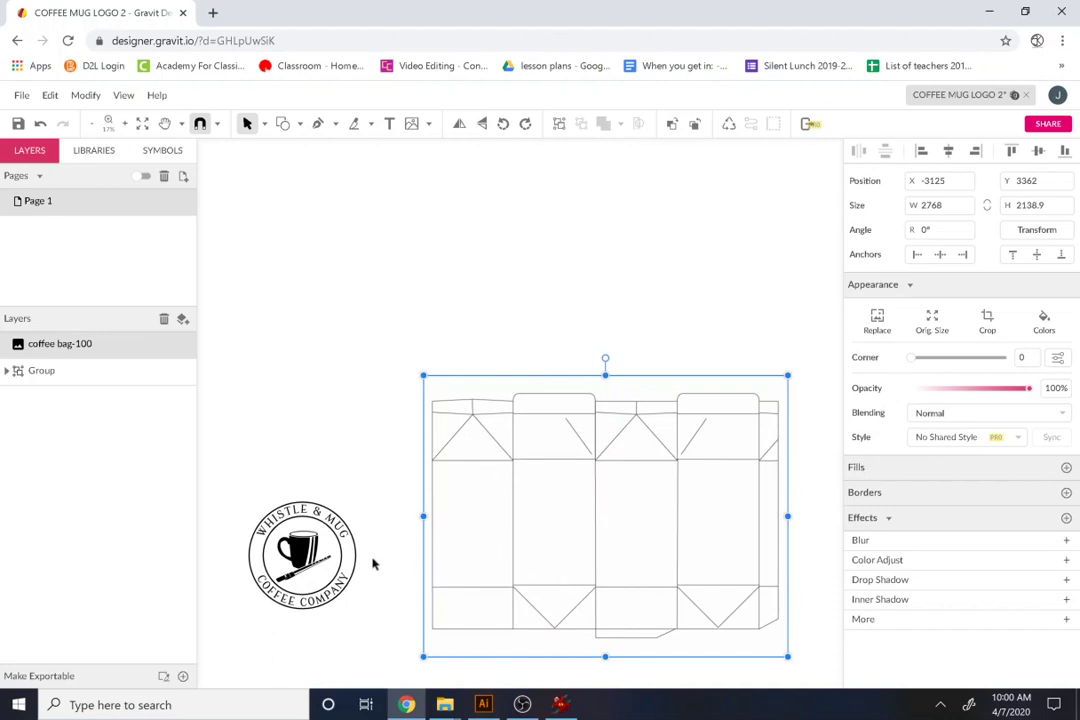
{"action": "left_click_drag", "start_coordinate": [542, 553], "coordinate": [334, 506]}
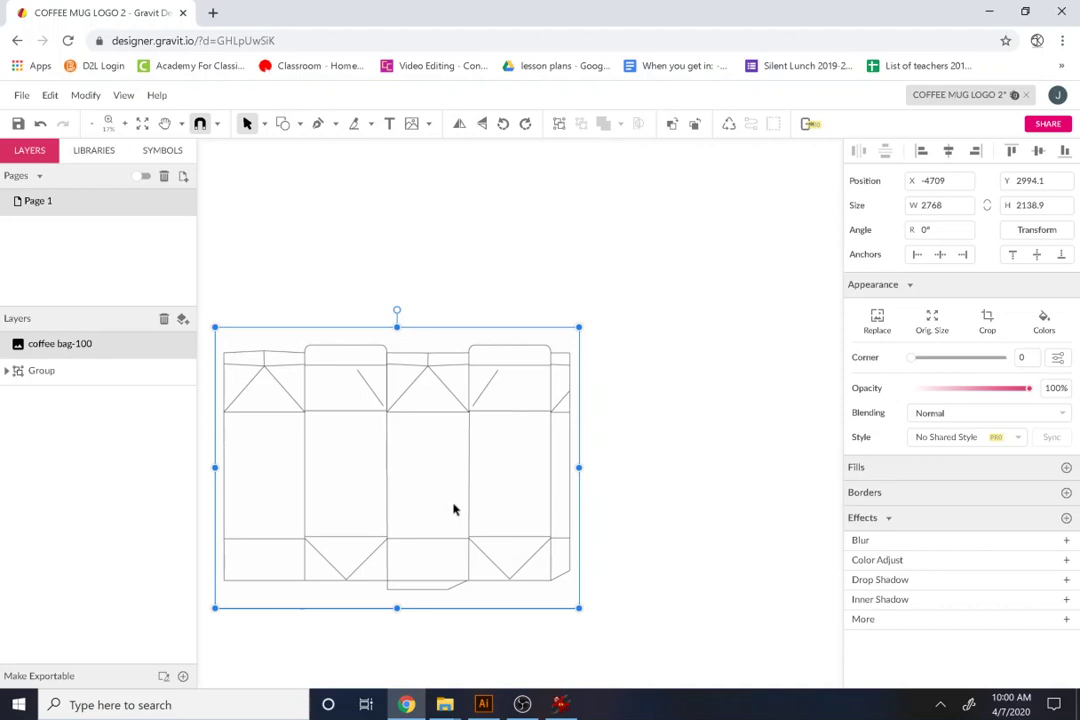
{"action": "key", "text": "ctrl+bracketleft"}
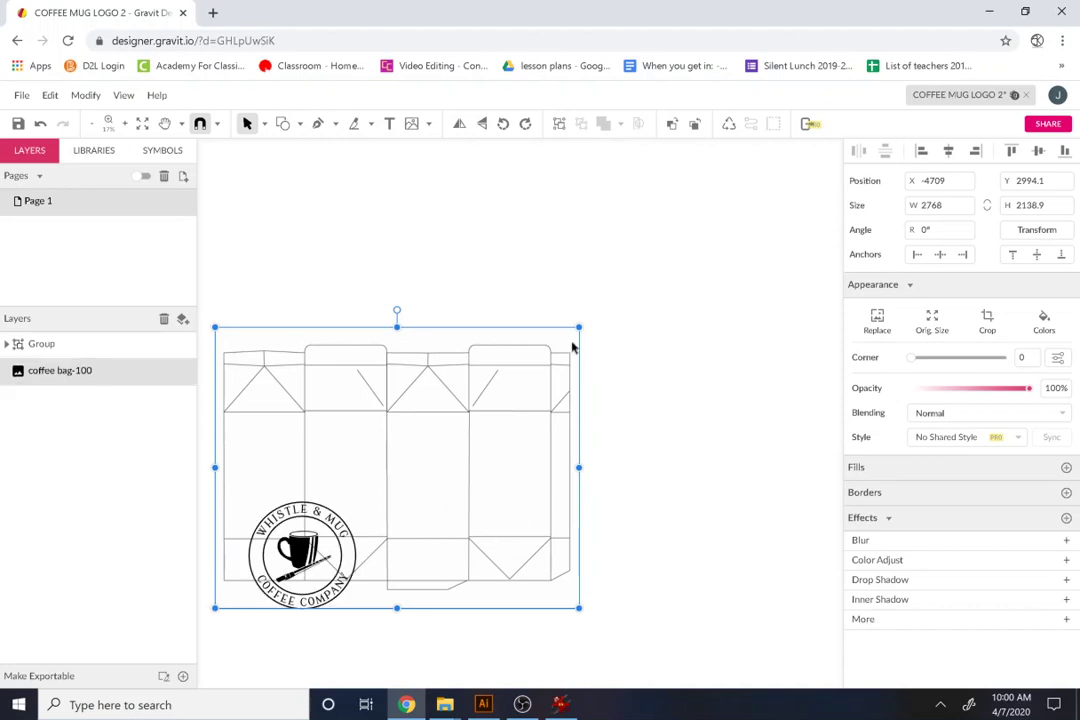
- Enlarge the bag template further and set the 575.8 px logo near the top of its front panel
{"action": "left_click_drag", "start_coordinate": [579, 328], "coordinate": [730, 260]}
{"action": "left_click_drag", "start_coordinate": [263, 577], "coordinate": [330, 495]}
{"action": "left_click_drag", "start_coordinate": [420, 443], "coordinate": [421, 387]}
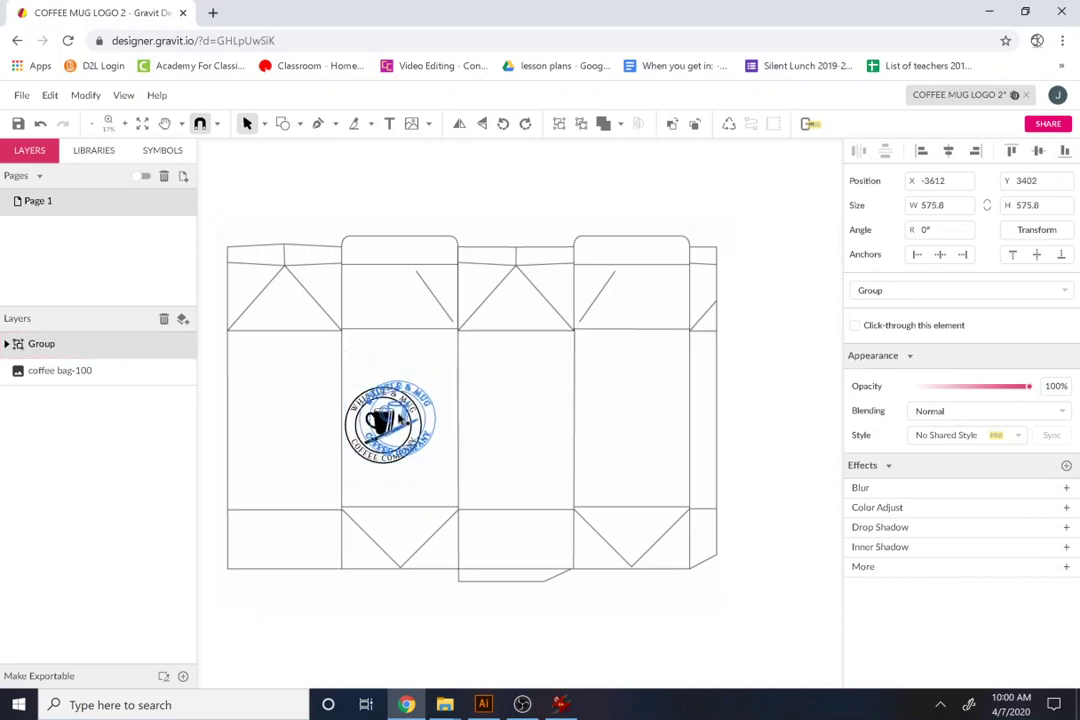
{"action": "left_click_drag", "start_coordinate": [395, 420], "coordinate": [402, 410]}
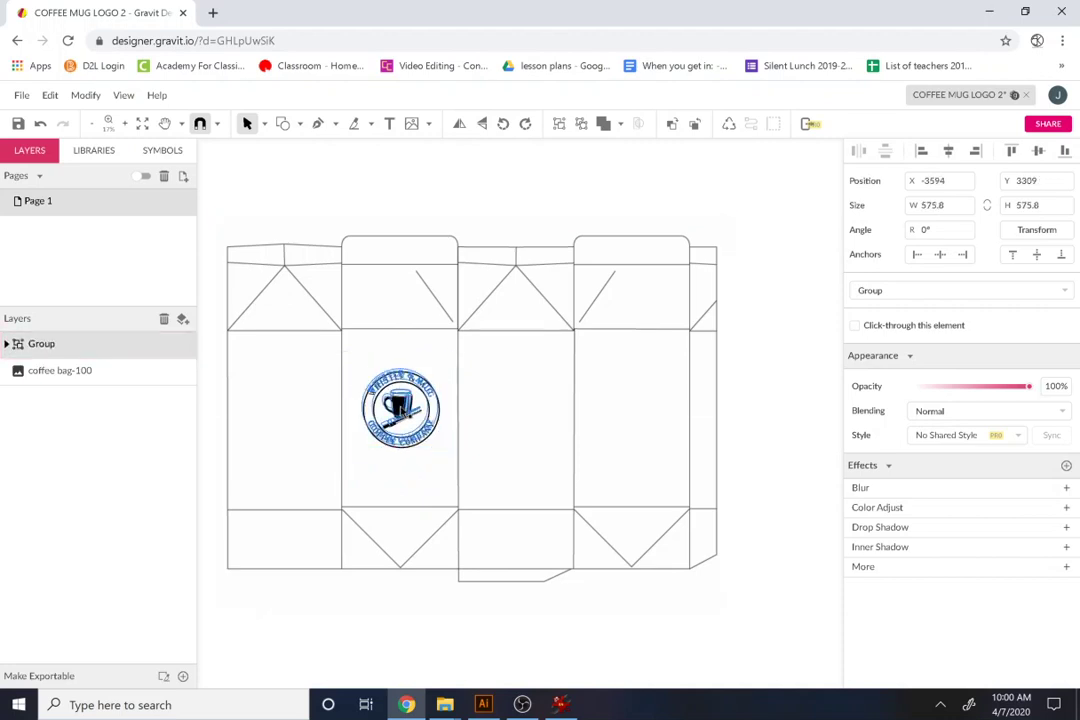
{"action": "left_click", "coordinate": [401, 428]}
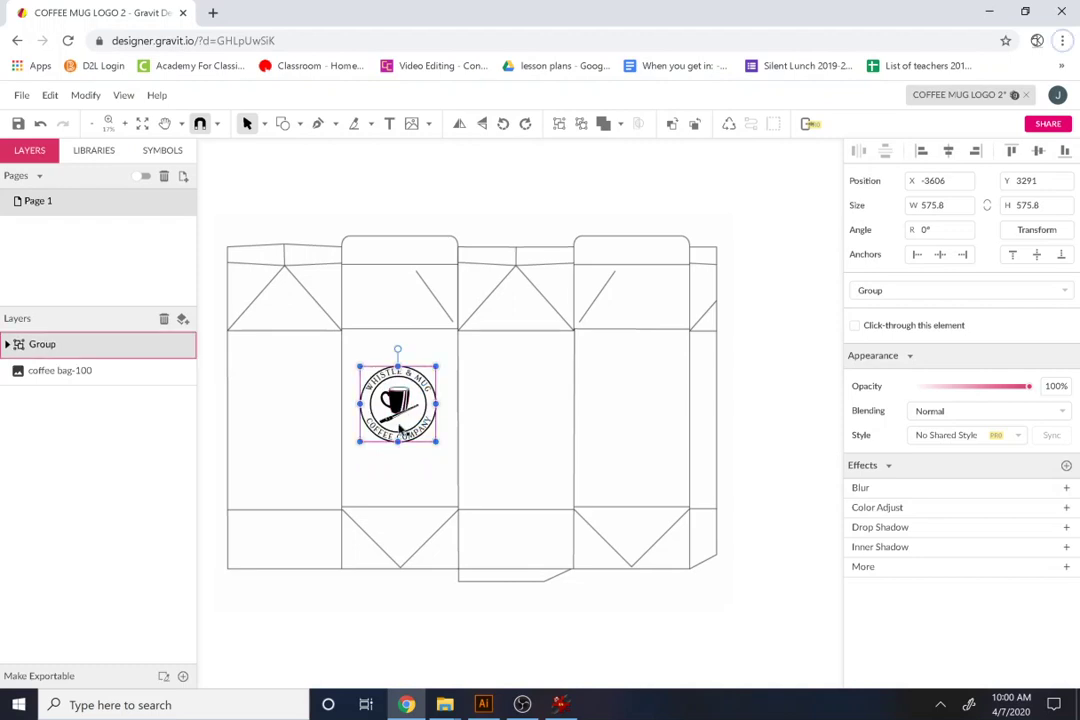
{"action": "scroll", "coordinate": [401, 430], "scroll_direction": "up", "scroll_amount": 3}
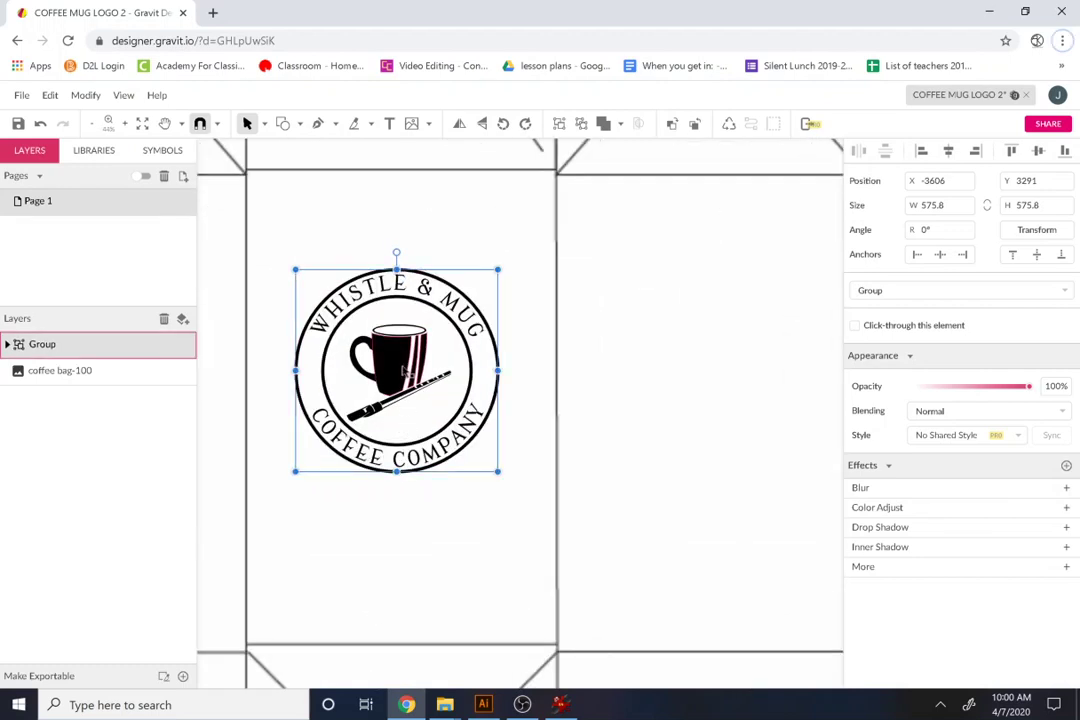
{"action": "left_click_drag", "start_coordinate": [400, 428], "coordinate": [400, 410]}
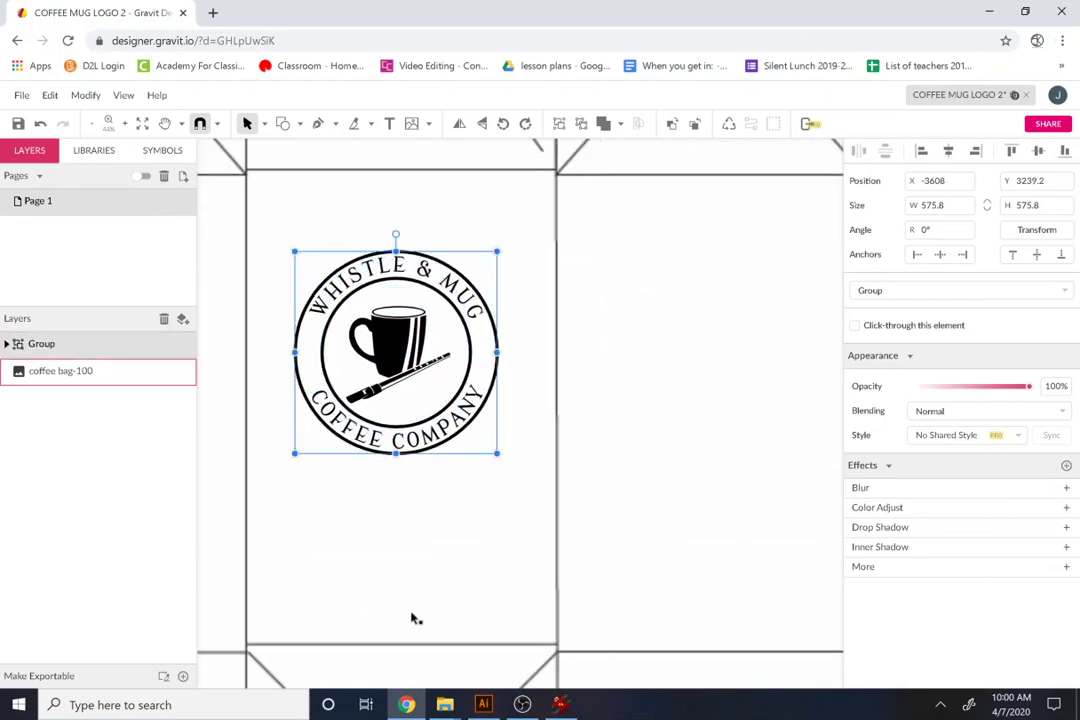
{"action": "key", "text": "t"}
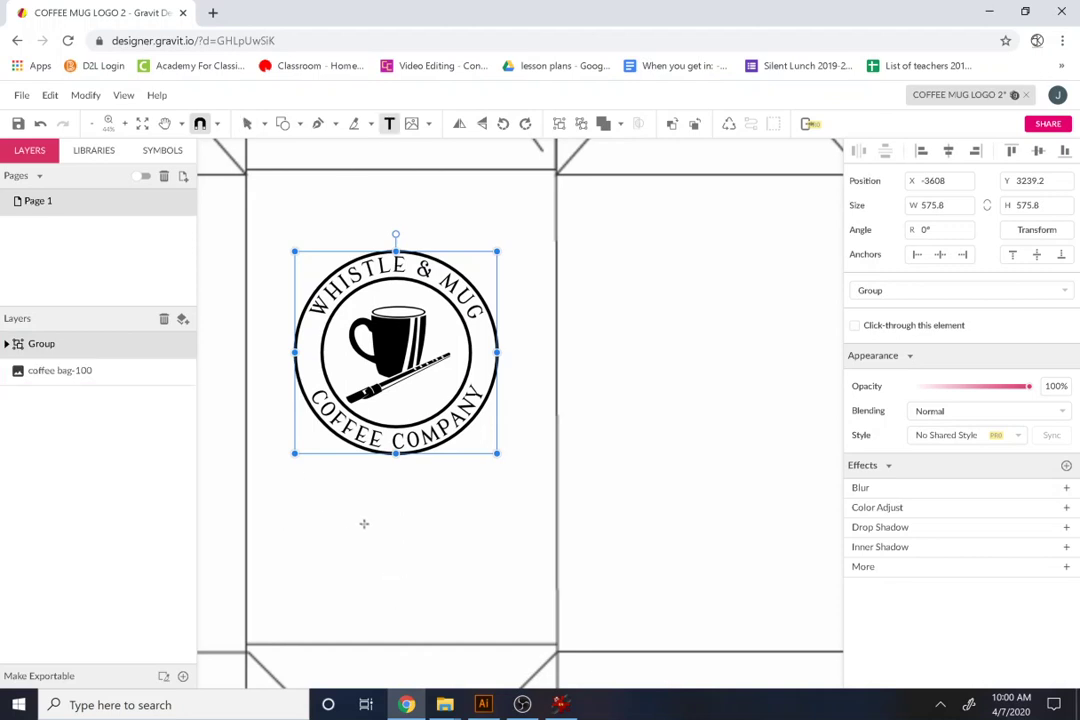
- Add a 'Your text here' text box below the logo and browse the Web Fonts list
{"action": "left_click", "coordinate": [380, 535]}
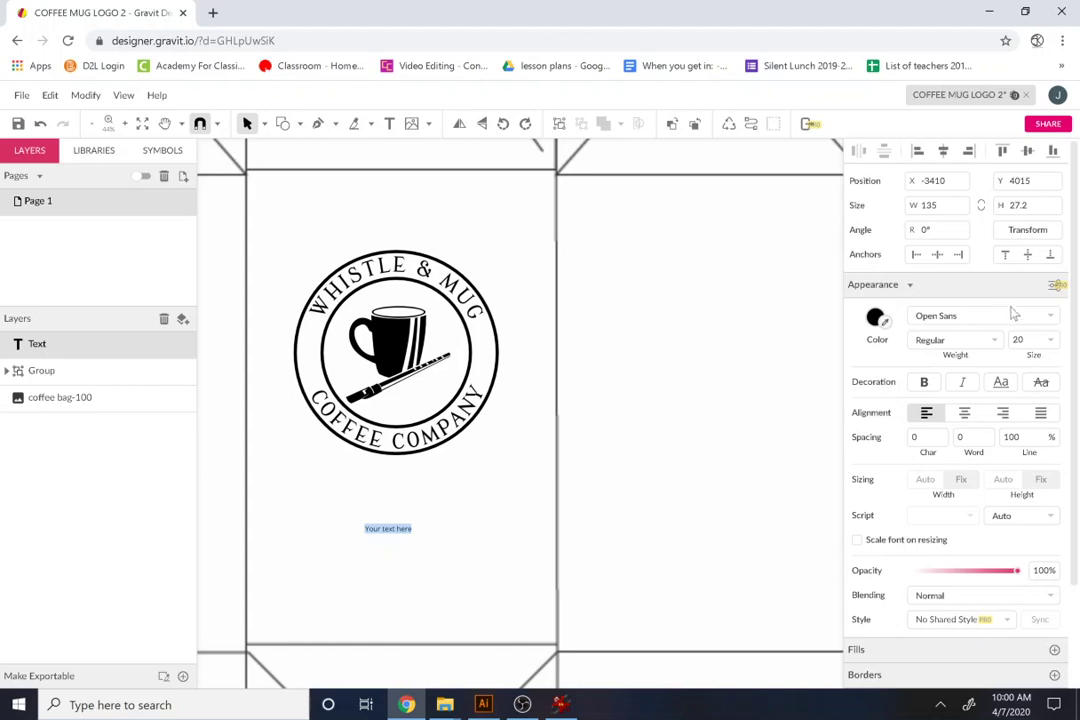
{"action": "left_click", "coordinate": [911, 315]}
{"action": "left_click", "coordinate": [911, 315]}
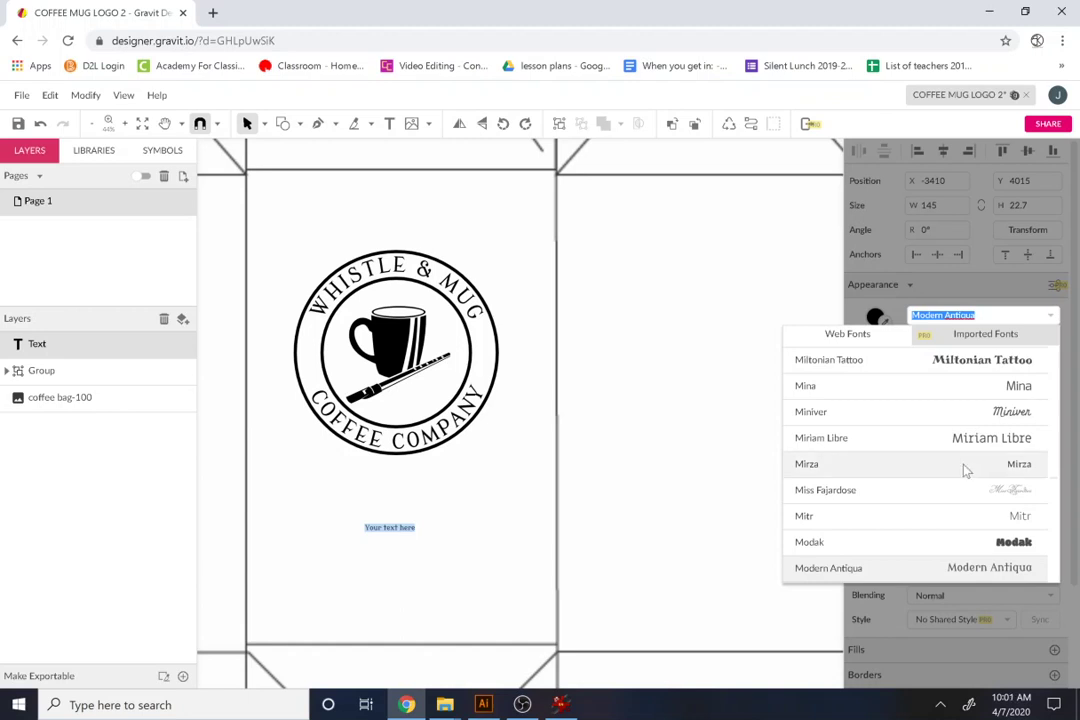
{"action": "scroll", "coordinate": [958, 437], "scroll_direction": "down", "scroll_amount": 3}
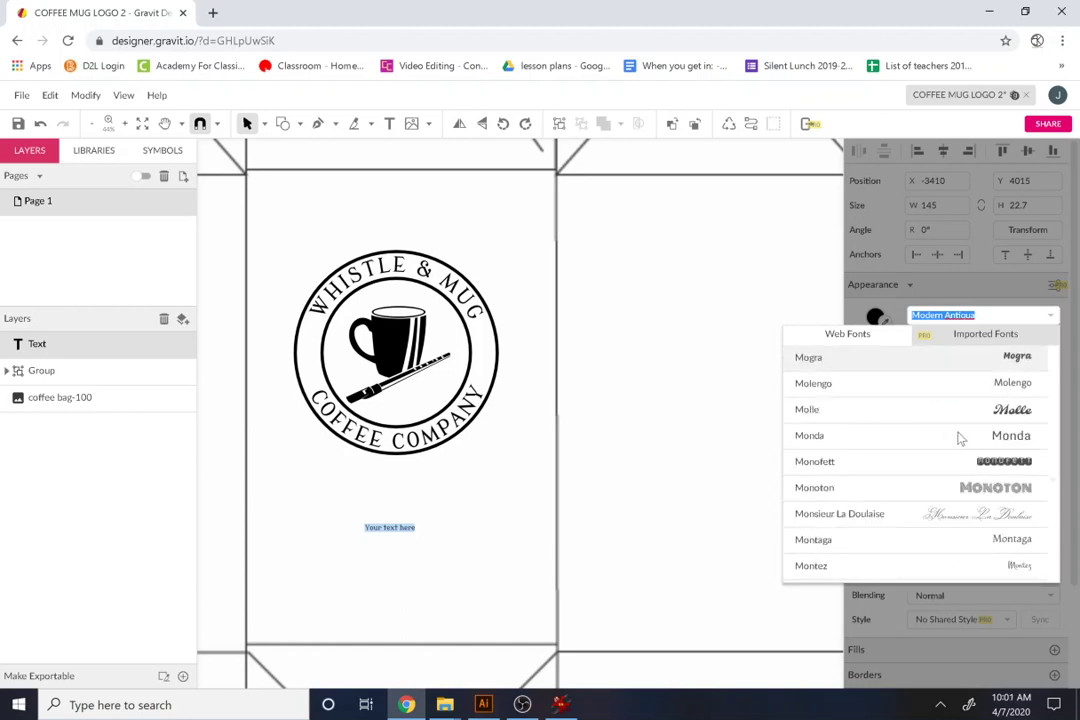
{"action": "scroll", "coordinate": [909, 485], "scroll_direction": "down", "scroll_amount": 3}
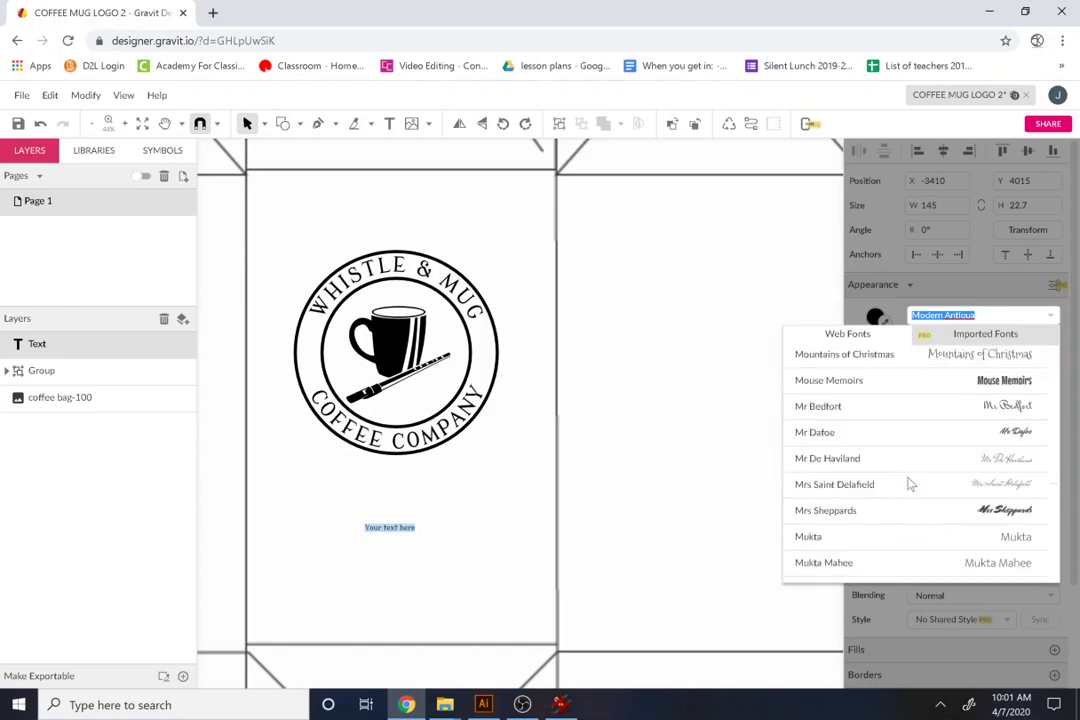
{"action": "scroll", "coordinate": [909, 484], "scroll_direction": "down", "scroll_amount": 6}
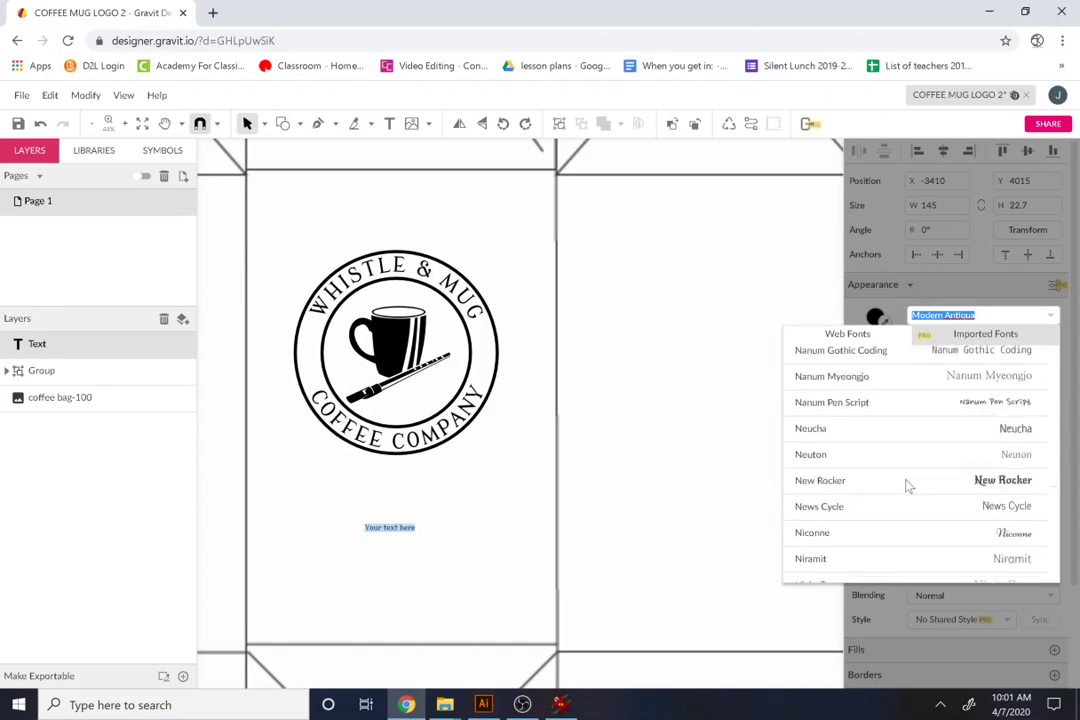
{"action": "scroll", "coordinate": [909, 485], "scroll_direction": "up", "scroll_amount": 15}
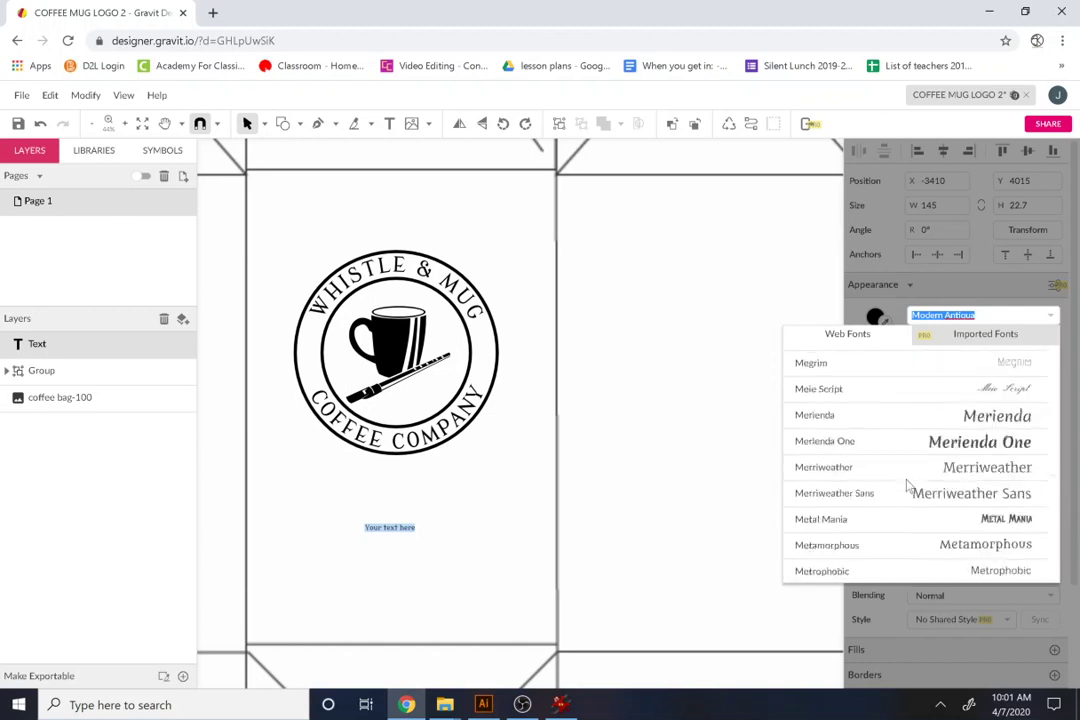
{"action": "scroll", "coordinate": [909, 485], "scroll_direction": "up", "scroll_amount": 3}
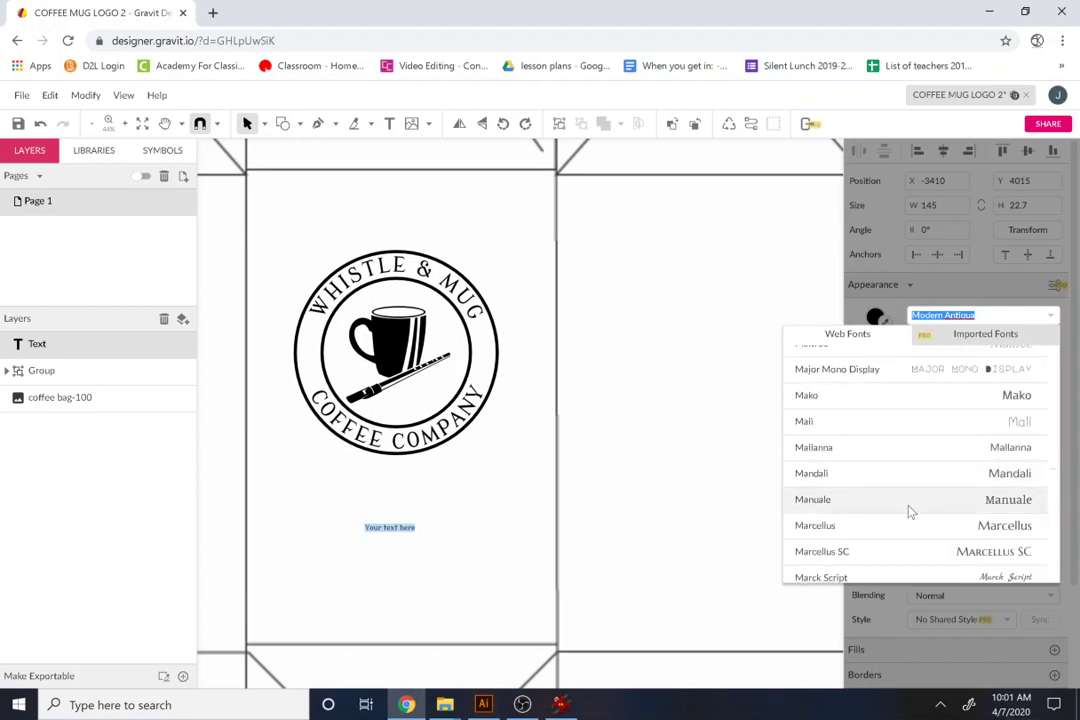
{"action": "scroll", "coordinate": [909, 510], "scroll_direction": "up", "scroll_amount": 15}
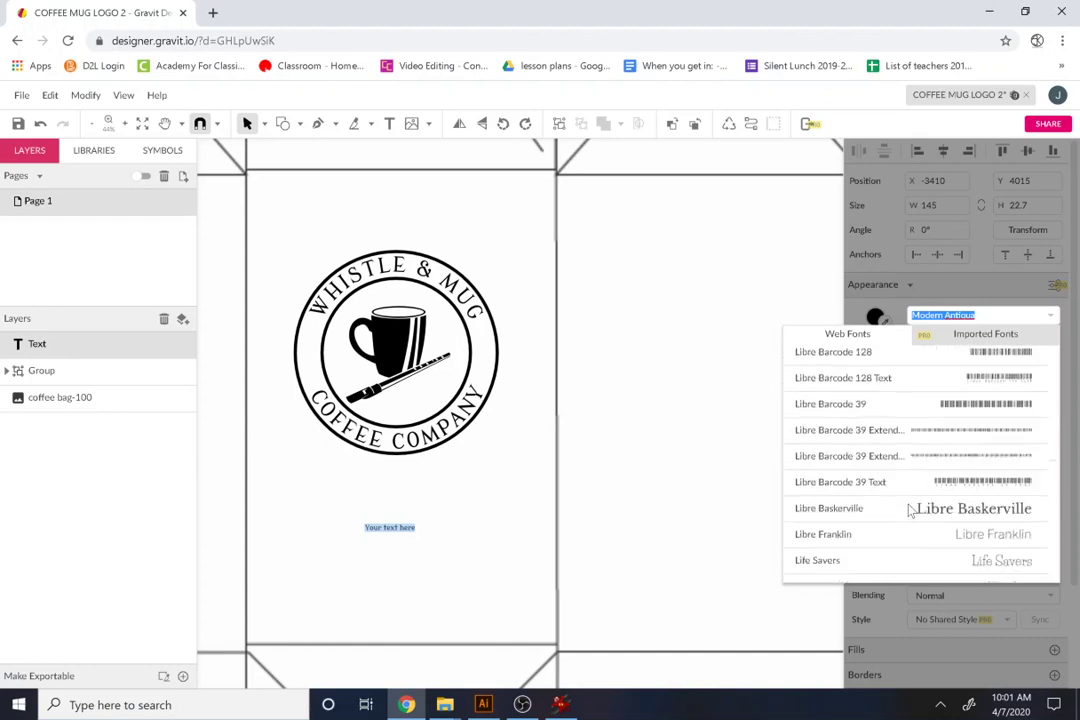
{"action": "scroll", "coordinate": [909, 510], "scroll_direction": "up", "scroll_amount": 15}
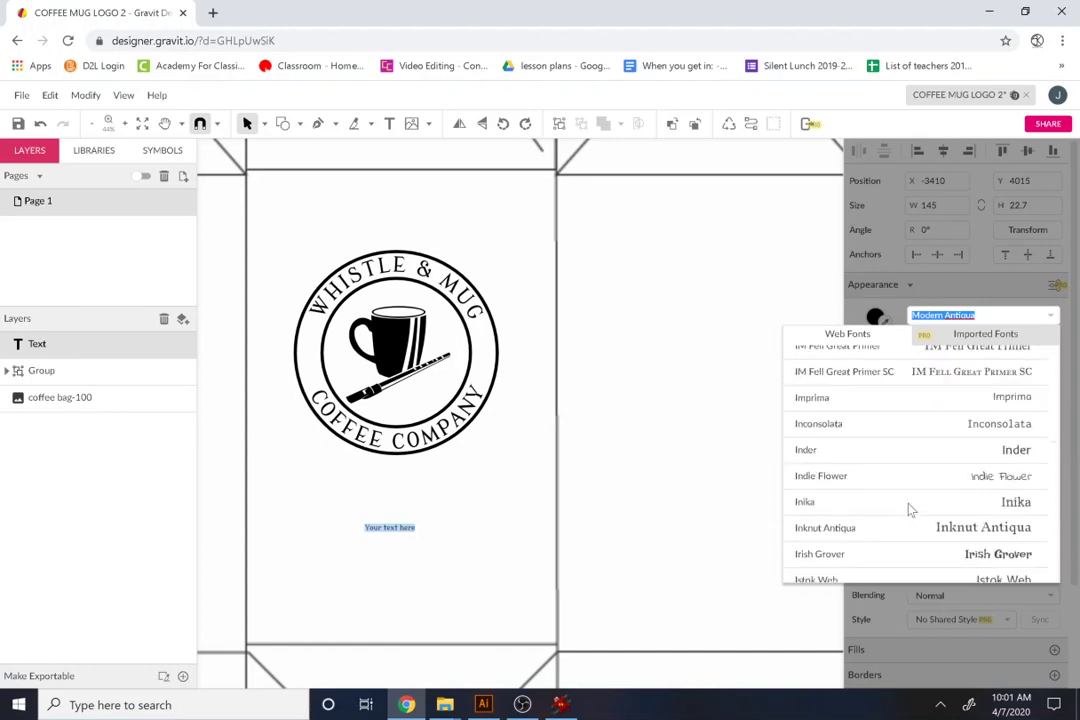
{"action": "scroll", "coordinate": [909, 510], "scroll_direction": "up", "scroll_amount": 15}
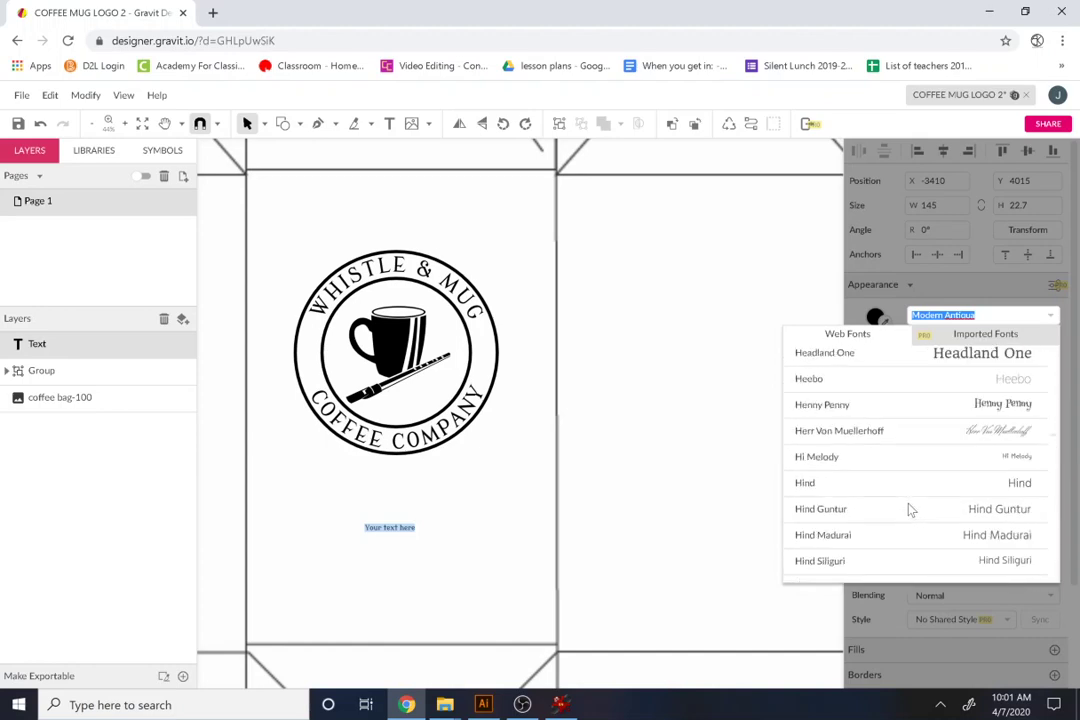
{"action": "scroll", "coordinate": [909, 510], "scroll_direction": "up", "scroll_amount": 8}
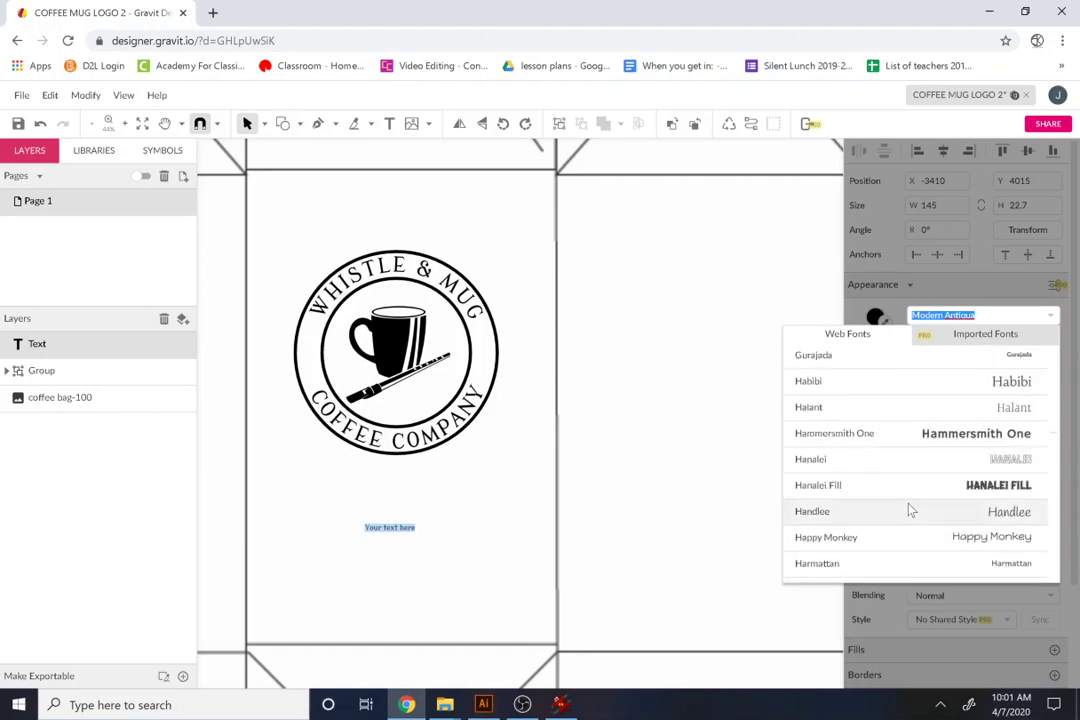
{"action": "scroll", "coordinate": [909, 510], "scroll_direction": "up", "scroll_amount": 12}
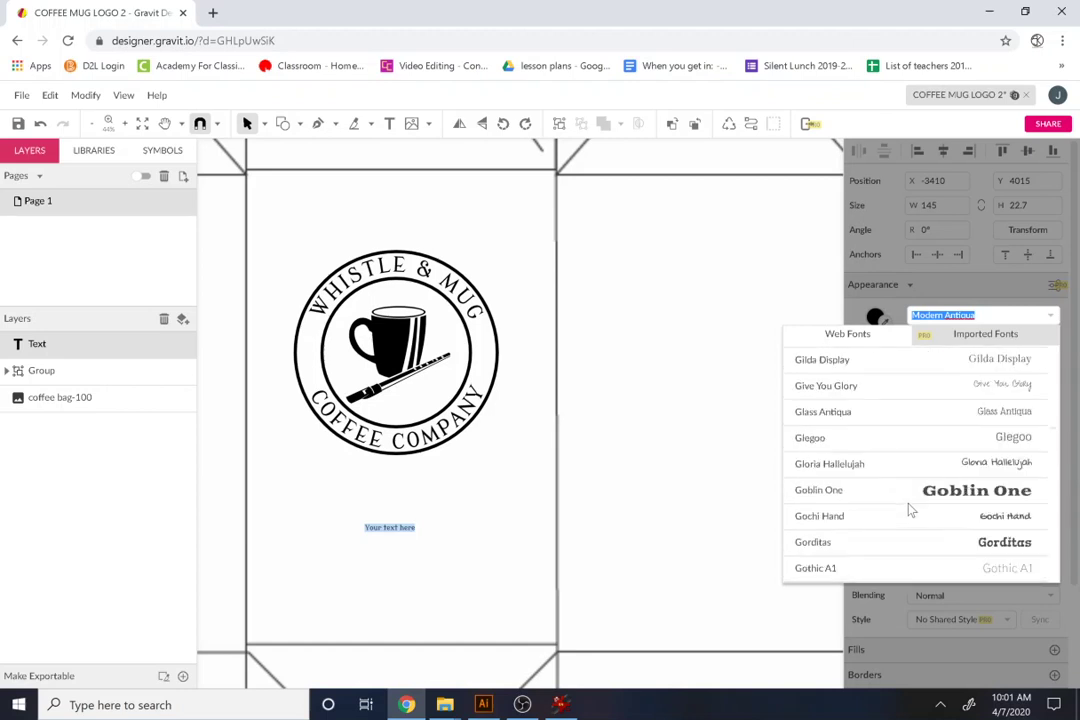
{"action": "scroll", "coordinate": [909, 510], "scroll_direction": "up", "scroll_amount": 12}
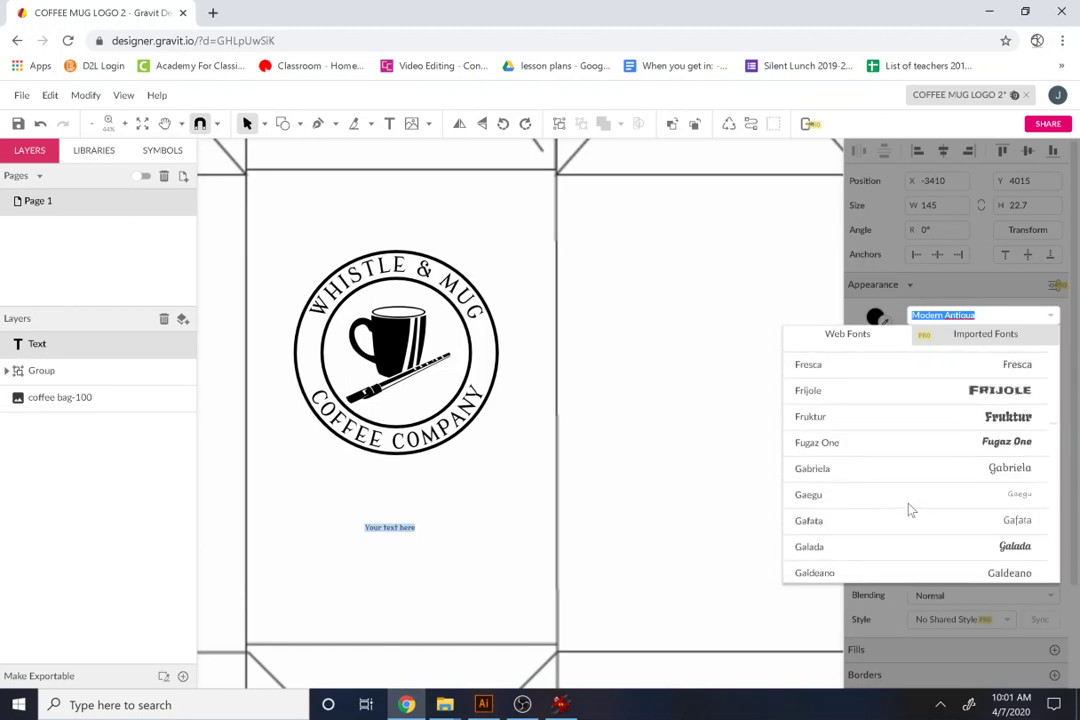
{"action": "scroll", "coordinate": [909, 510], "scroll_direction": "up", "scroll_amount": 3}
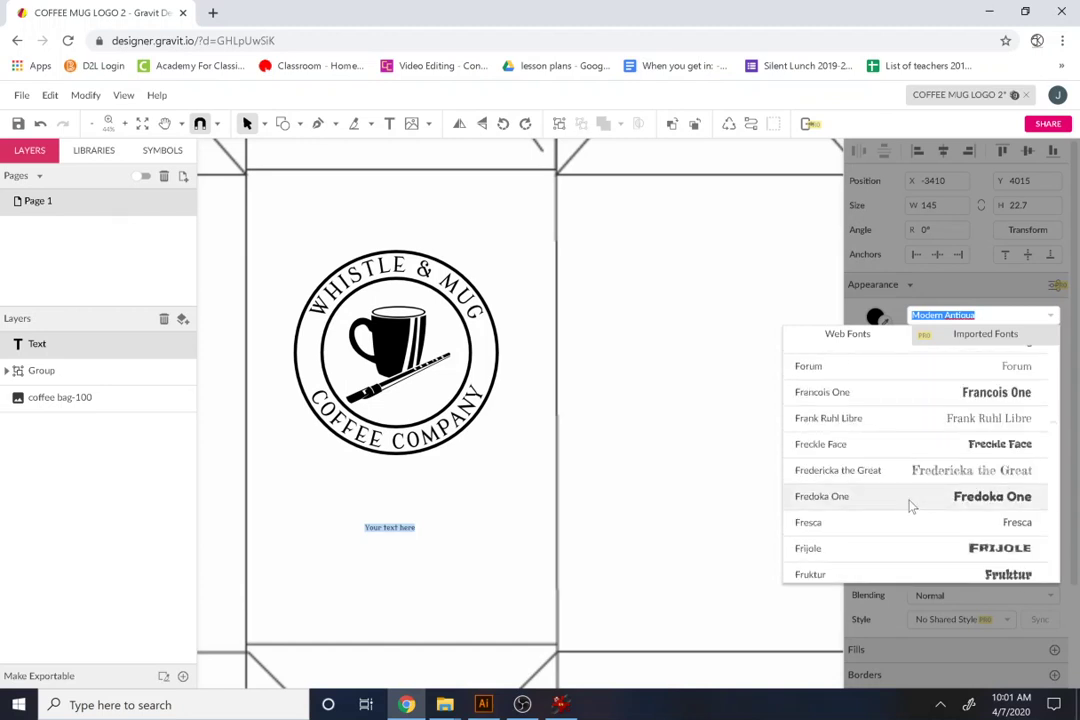
{"action": "scroll", "coordinate": [909, 507], "scroll_direction": "up", "scroll_amount": 9}
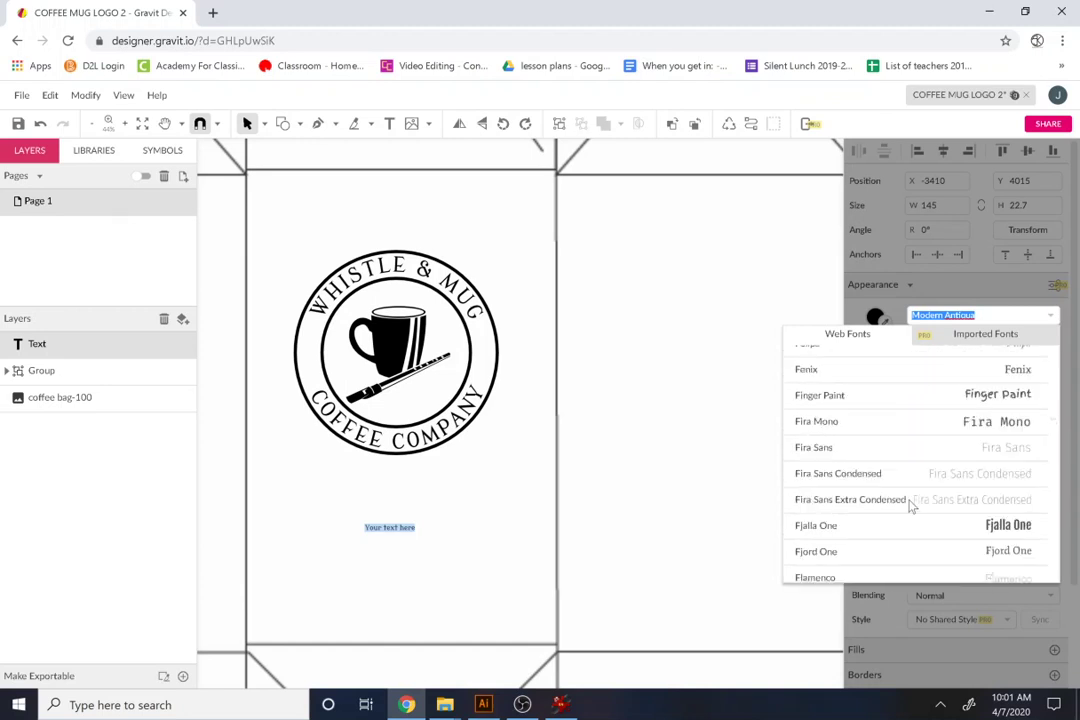
{"action": "scroll", "coordinate": [909, 507], "scroll_direction": "down", "scroll_amount": 5}
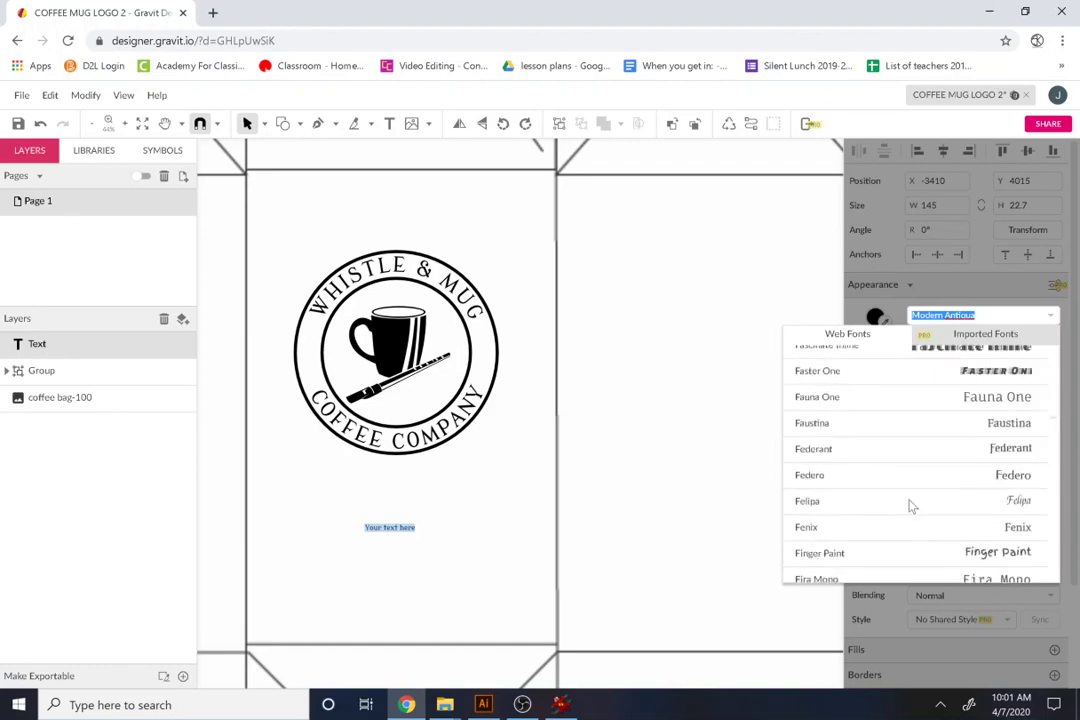
{"action": "scroll", "coordinate": [909, 507], "scroll_direction": "up", "scroll_amount": 8}
{"action": "scroll", "coordinate": [911, 507], "scroll_direction": "up", "scroll_amount": 8}
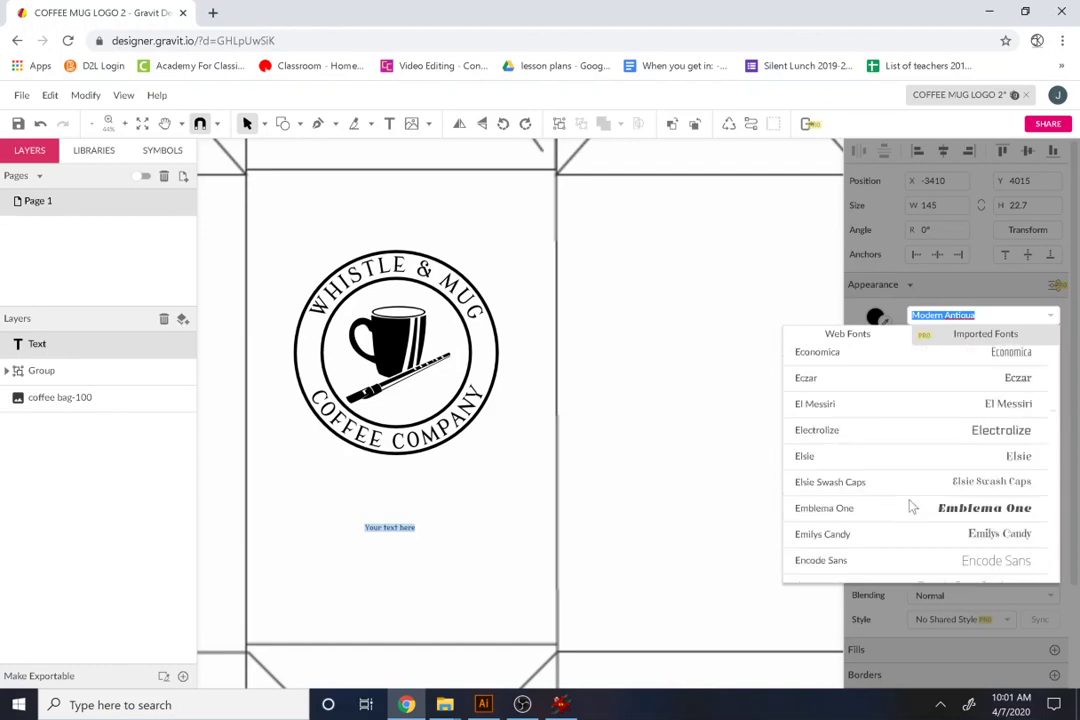
{"action": "scroll", "coordinate": [911, 507], "scroll_direction": "up", "scroll_amount": 5}
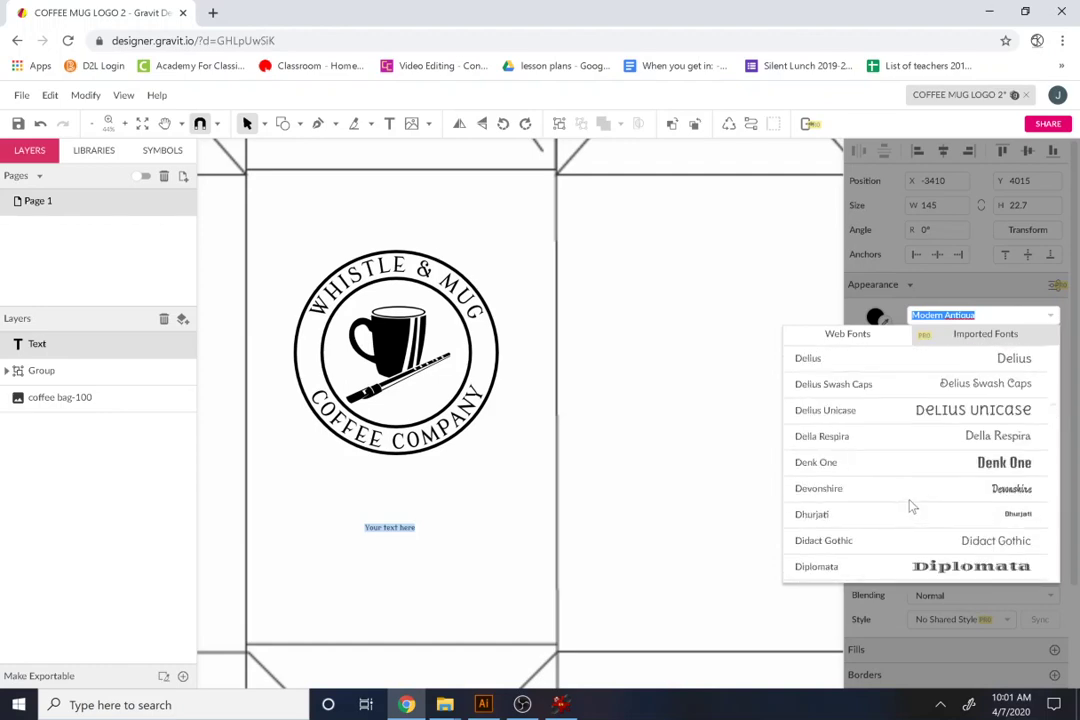
{"action": "scroll", "coordinate": [916, 470], "scroll_direction": "up", "scroll_amount": 6}
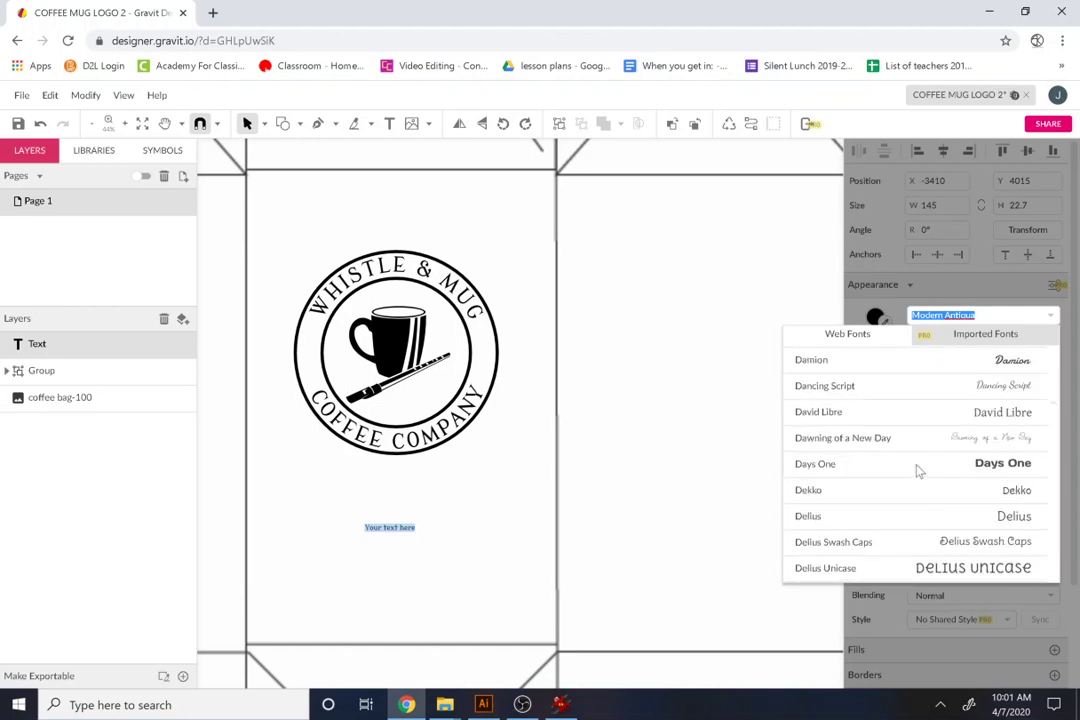
{"action": "scroll", "coordinate": [916, 470], "scroll_direction": "up", "scroll_amount": 2}
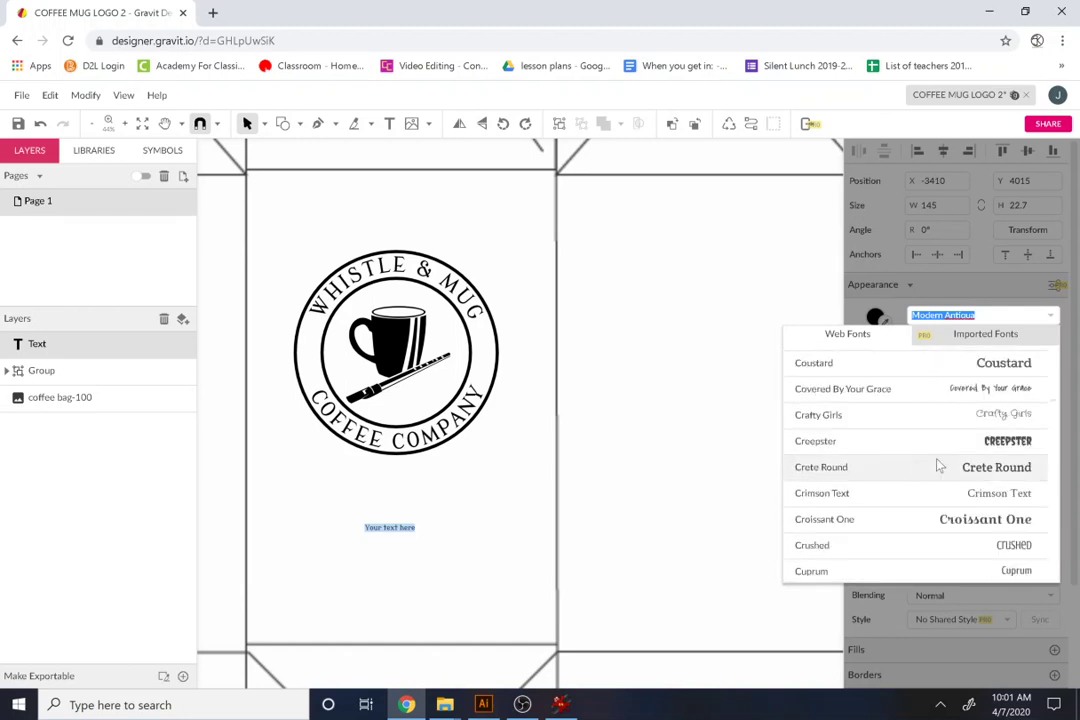
{"action": "scroll", "coordinate": [938, 466], "scroll_direction": "up", "scroll_amount": 3}
{"action": "scroll", "coordinate": [940, 466], "scroll_direction": "up", "scroll_amount": 3}
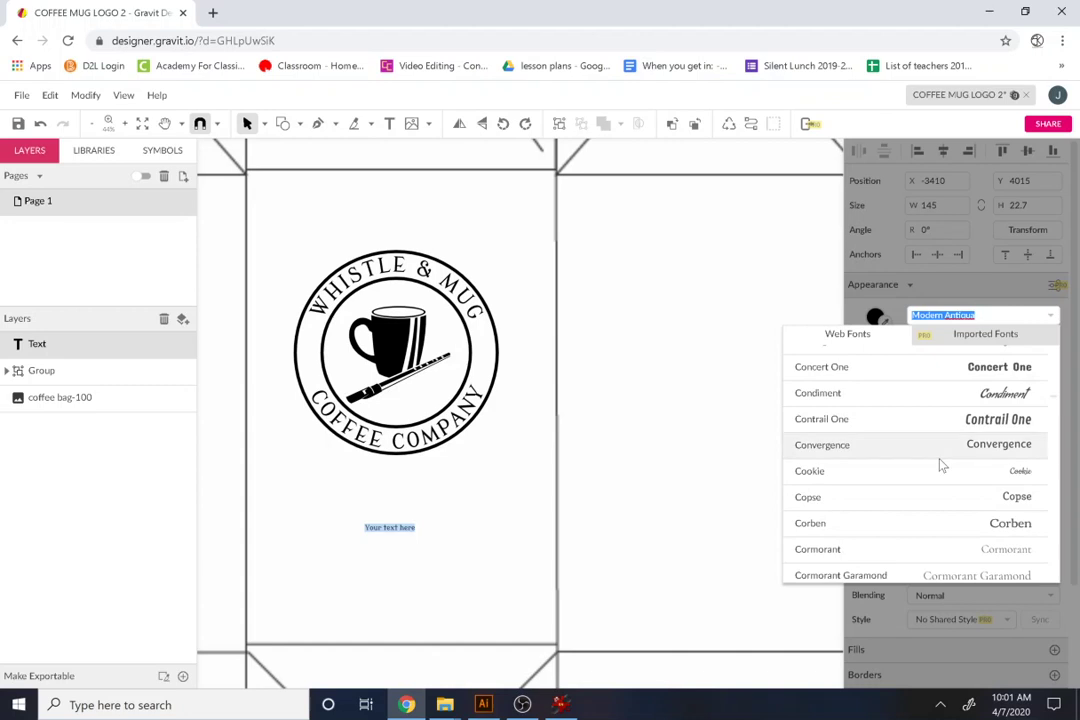
{"action": "scroll", "coordinate": [945, 463], "scroll_direction": "up", "scroll_amount": 1}
{"action": "scroll", "coordinate": [948, 461], "scroll_direction": "up", "scroll_amount": 1}
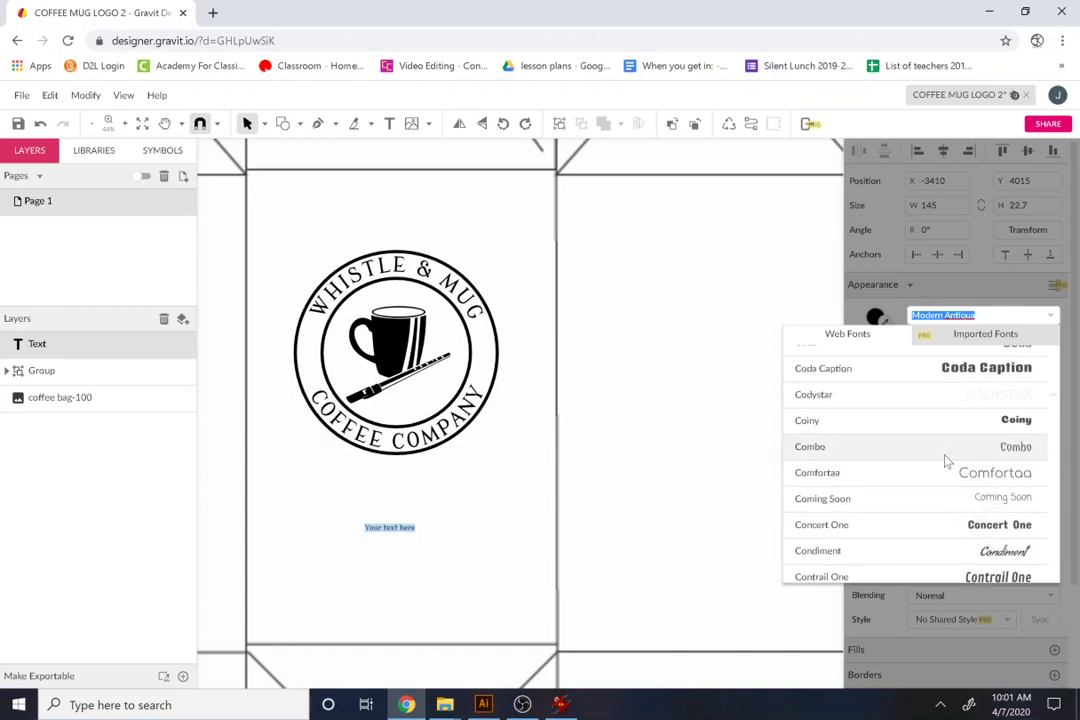
{"action": "scroll", "coordinate": [946, 461], "scroll_direction": "up", "scroll_amount": 3}
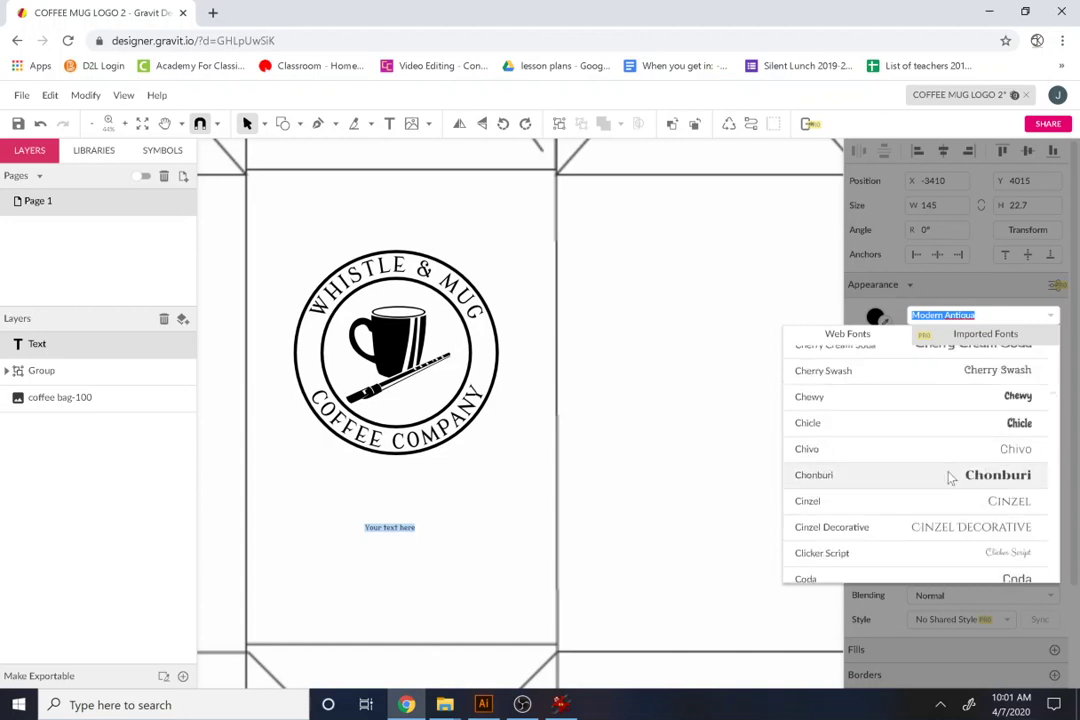
{"action": "scroll", "coordinate": [950, 479], "scroll_direction": "up", "scroll_amount": 1}
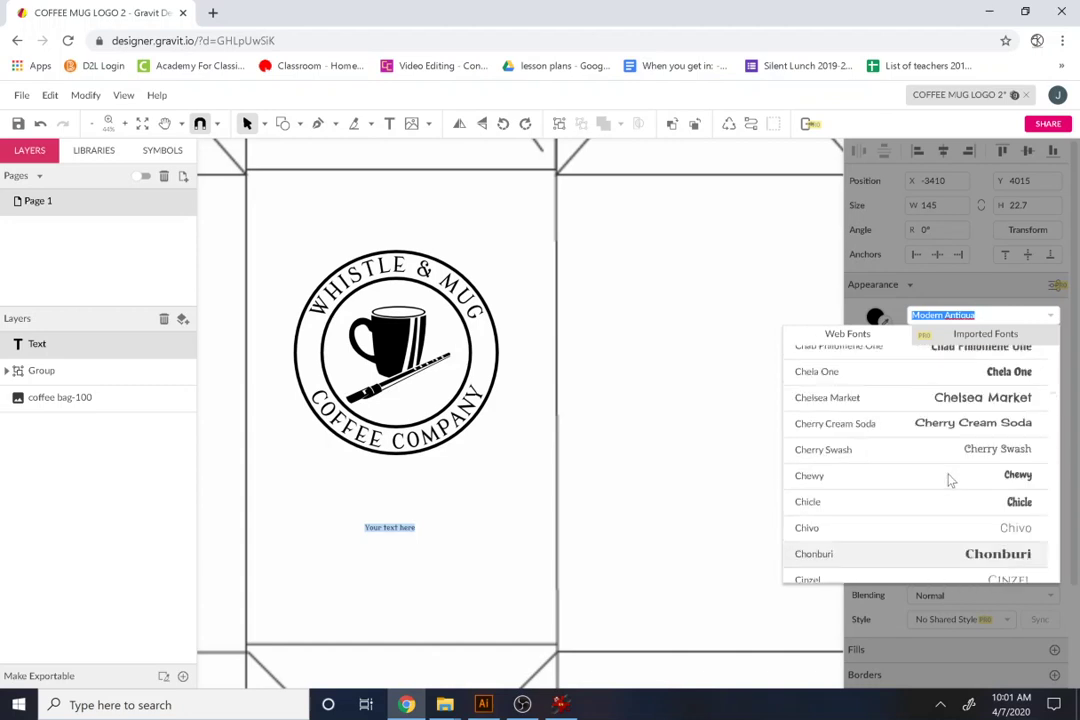
- Apply Chelsea Market to the placeholder and type the roast name 'Doot-Doot Dark Roast'
{"action": "left_click", "coordinate": [975, 399]}
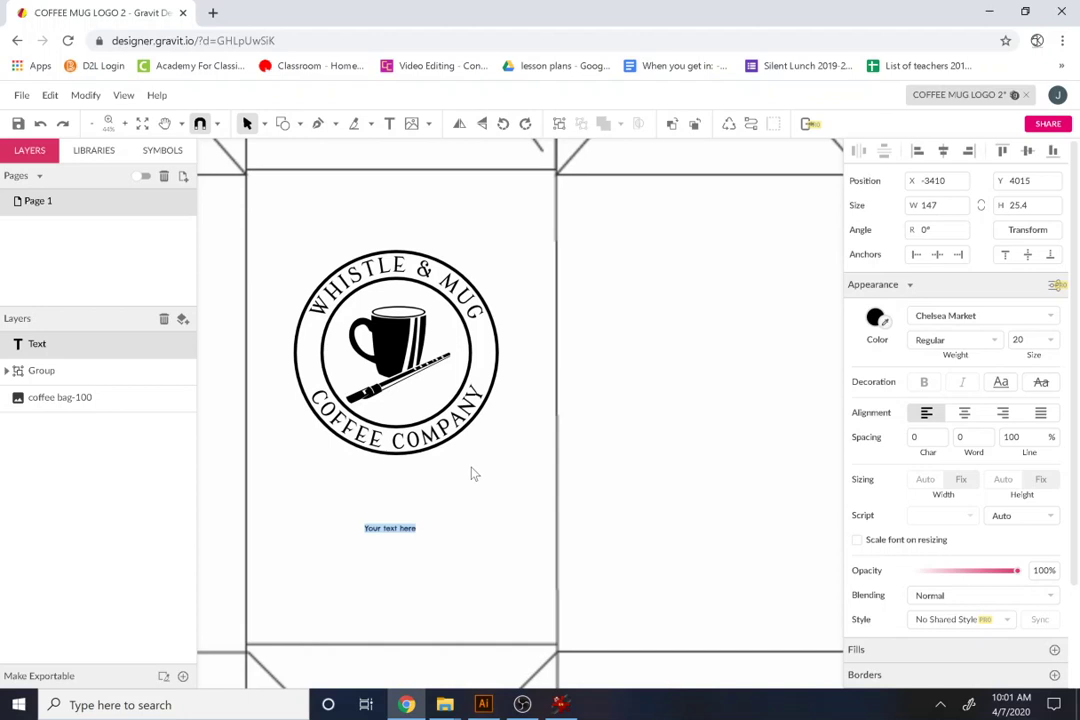
{"action": "type", "text": "Dark Ro"}
{"action": "type", "text": "ast"}
{"action": "type", "text": "Doot-"}
{"action": "type", "text": "Doot"}
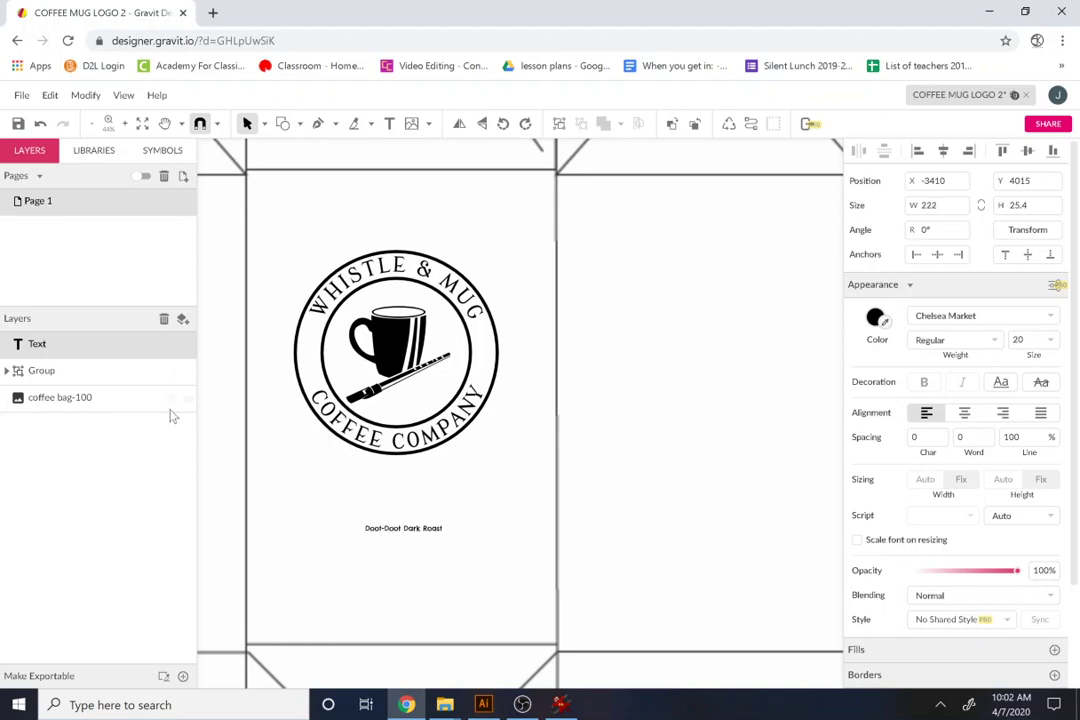
{"action": "key", "text": "Escape"}
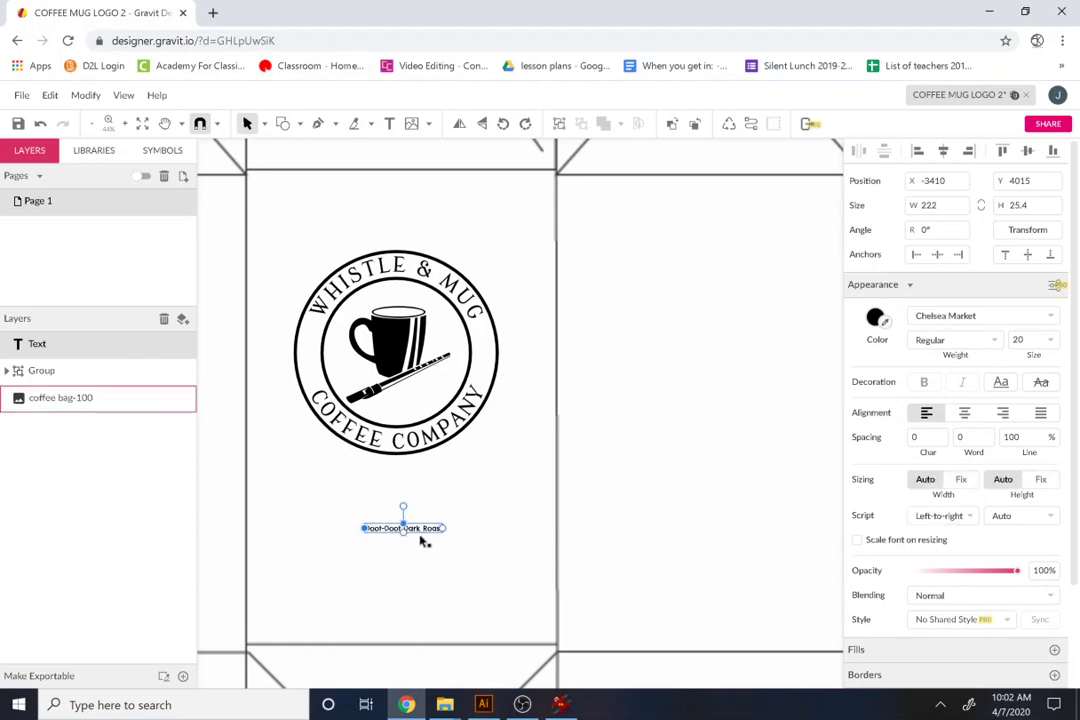
{"action": "left_click_drag", "start_coordinate": [458, 527], "coordinate": [420, 543]}
{"action": "left_click", "coordinate": [421, 538]}
{"action": "left_click", "coordinate": [434, 528]}
{"action": "double_click", "coordinate": [434, 530]}
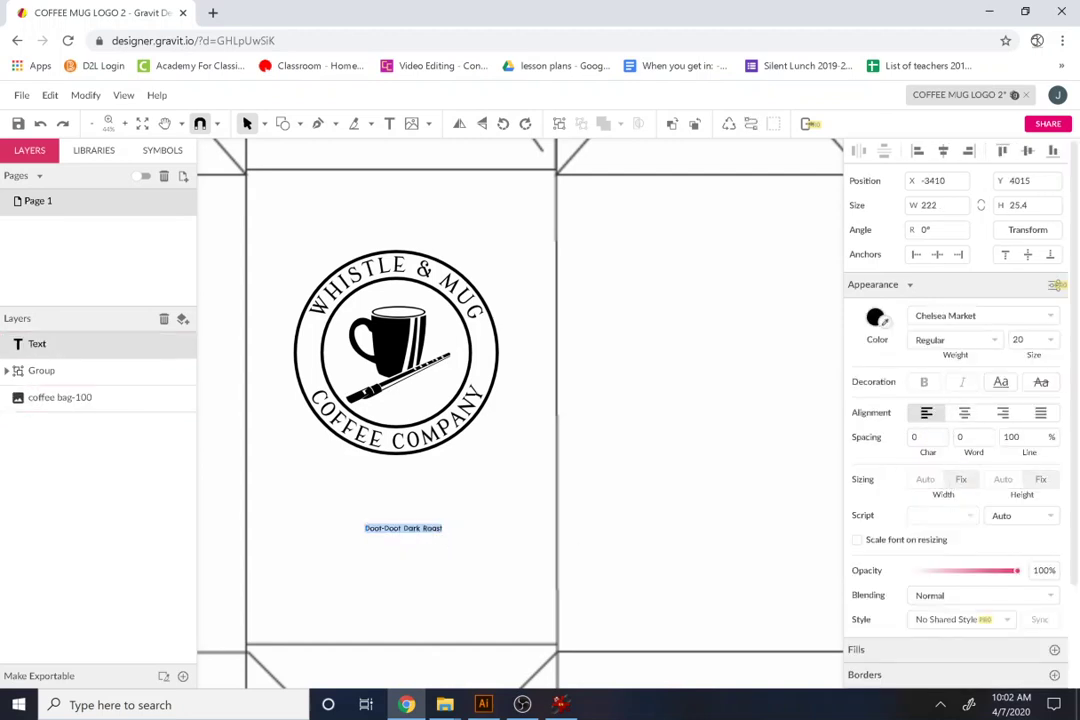
- Enlarge the roast name to 60 px and position it directly beneath the logo
{"action": "left_click", "coordinate": [1035, 340]}
{"action": "scroll", "coordinate": [1040, 451], "scroll_direction": "down", "scroll_amount": 3}
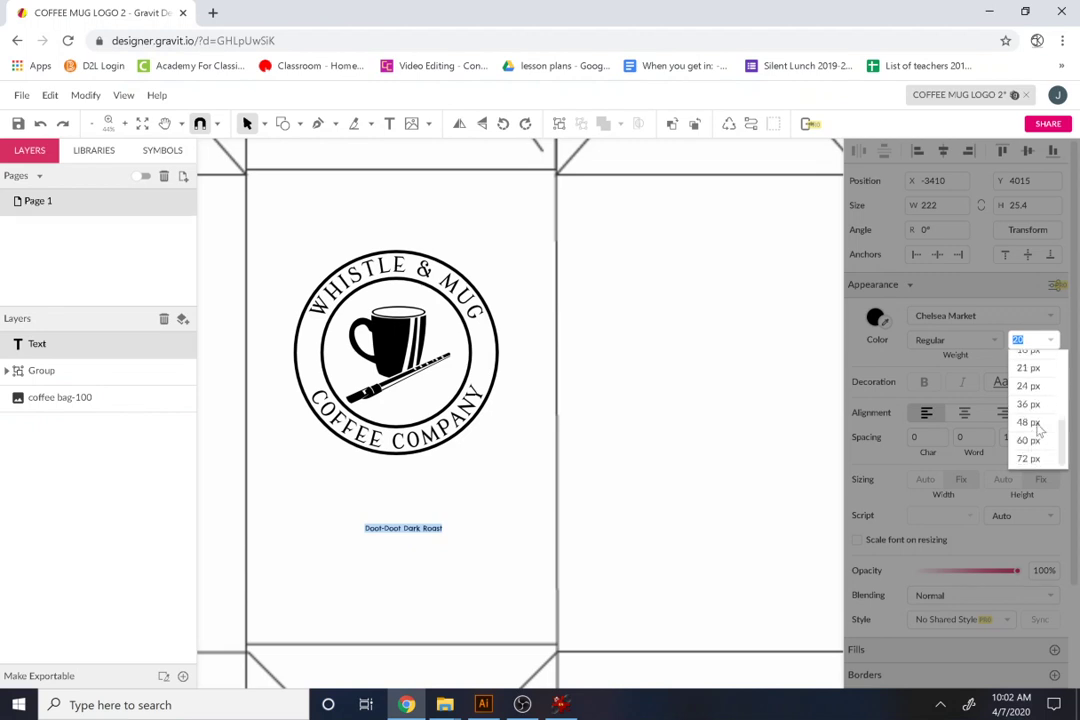
{"action": "left_click", "coordinate": [1035, 403]}
{"action": "left_click", "coordinate": [1035, 340]}
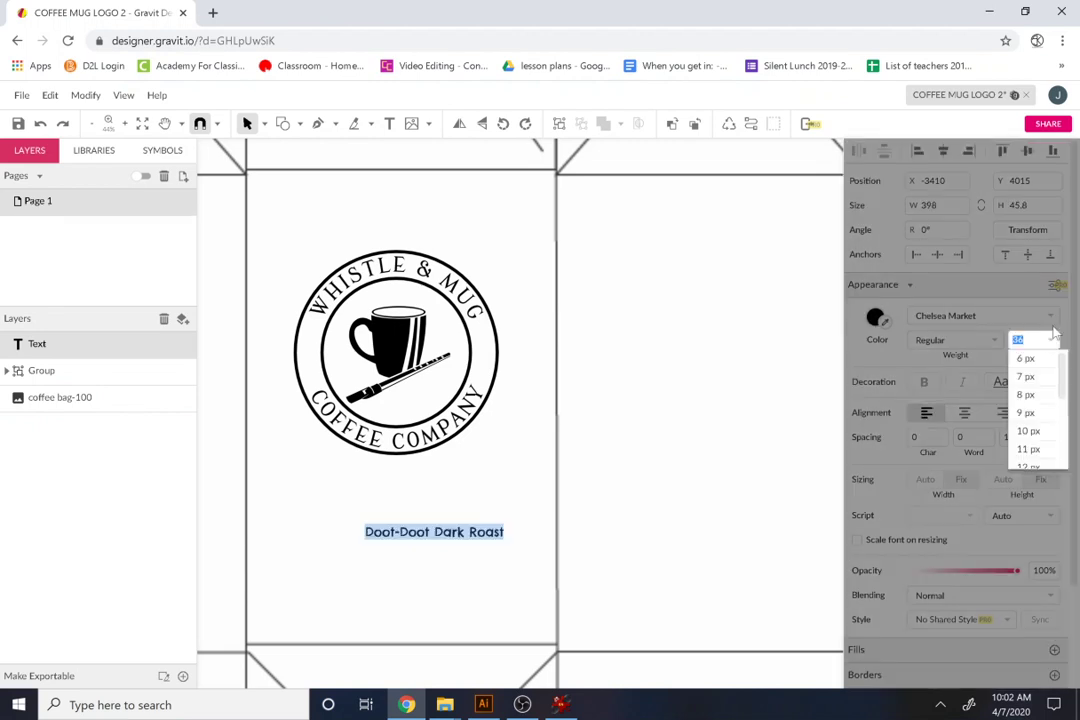
{"action": "scroll", "coordinate": [1040, 433], "scroll_direction": "down", "scroll_amount": 3}
{"action": "left_click", "coordinate": [1030, 440]}
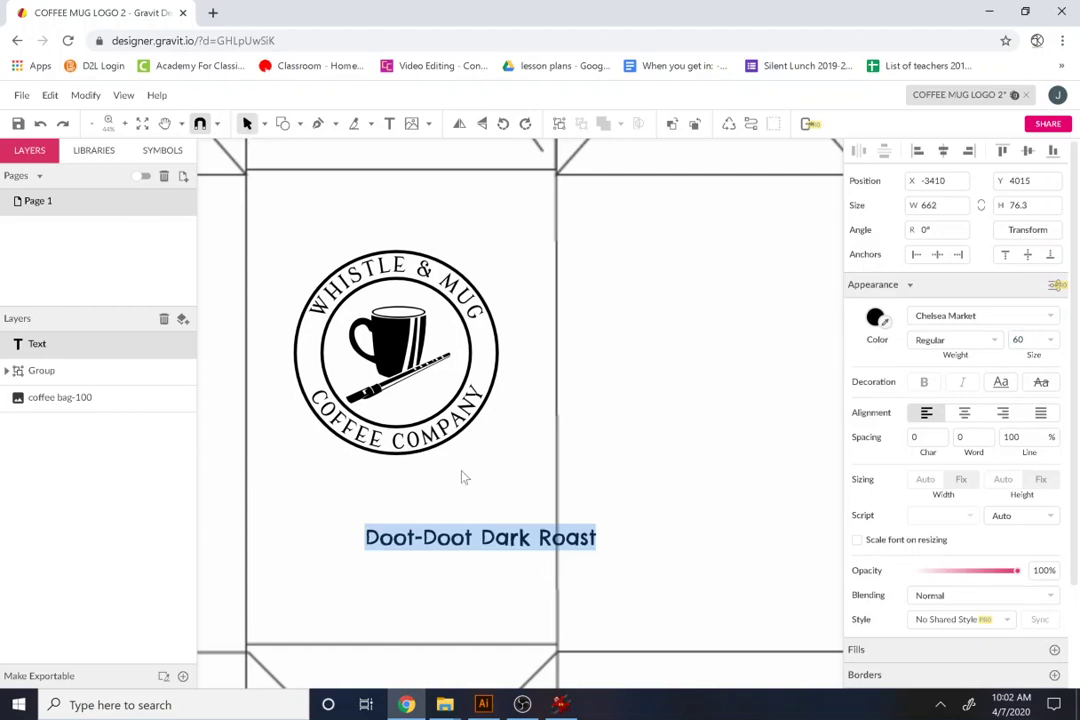
{"action": "key", "text": "Escape"}
{"action": "left_click_drag", "start_coordinate": [518, 547], "coordinate": [435, 493]}
{"action": "left_click", "coordinate": [434, 420]}
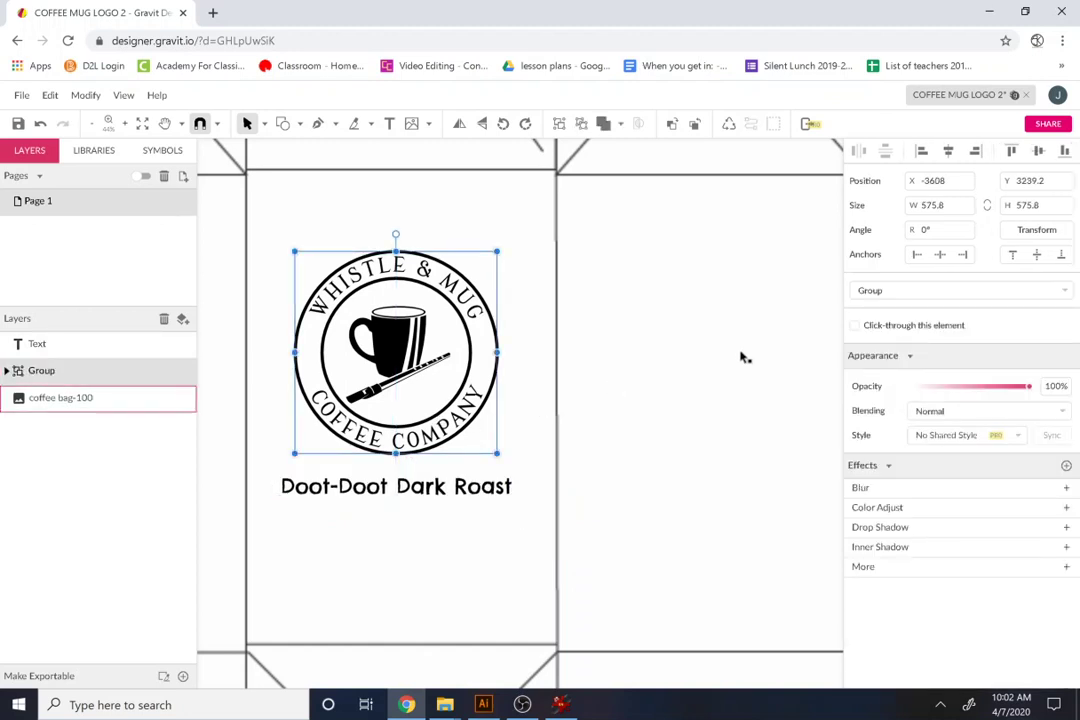
{"action": "left_click", "coordinate": [445, 490]}
{"action": "left_click_drag", "start_coordinate": [443, 492], "coordinate": [444, 490]}
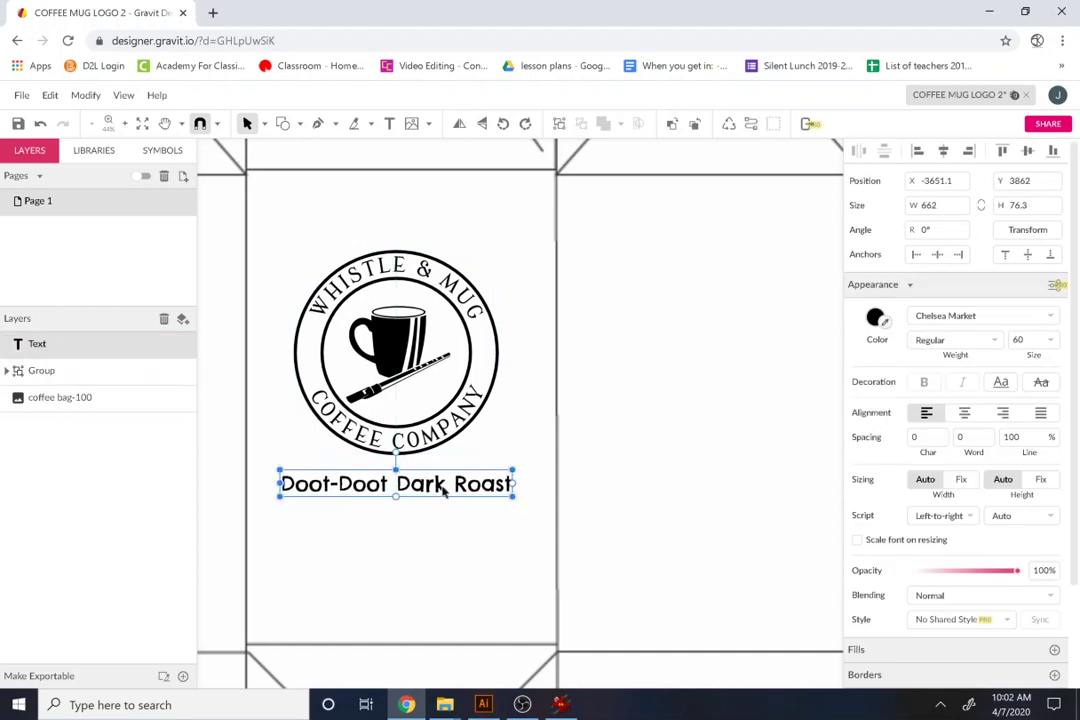
{"action": "left_click", "coordinate": [427, 388]}
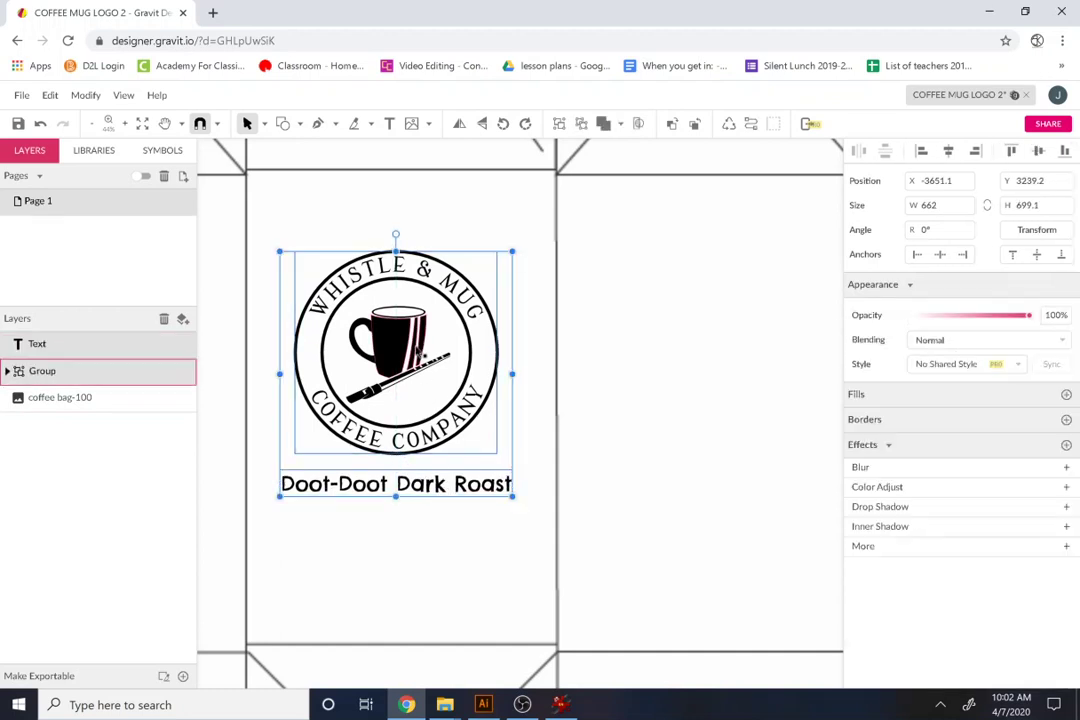
- Add a description text box below the roast name about notes of chestnut and coriander
{"action": "left_click", "coordinate": [437, 525]}
{"action": "left_click", "coordinate": [448, 489]}
{"action": "left_click", "coordinate": [364, 565]}
{"action": "key", "text": "t"}
{"action": "left_click_drag", "start_coordinate": [294, 507], "coordinate": [496, 591]}
{"action": "type", "text": "Thi"}
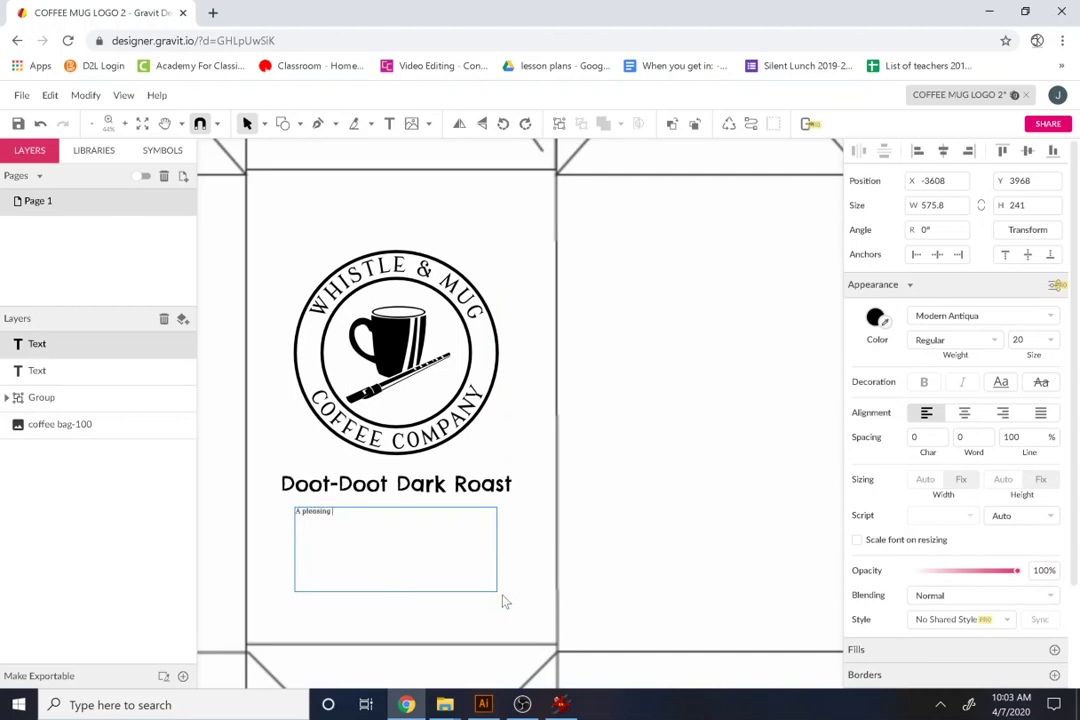
{"action": "type", "text": "ro"}
{"action": "key", "text": "BackSpace"}
{"action": "key", "text": "BackSpace"}
{"action": "key", "text": "BackSpace"}
{"action": "key", "text": "BackSpace"}
{"action": "key", "text": "BackSpace"}
{"action": "key", "text": "BackSpace"}
{"action": "key", "text": "BackSpace"}
{"action": "type", "text": "taste with notes of ci"}
{"action": "type", "text": "estnuts an"}
{"action": "key", "text": "BackSpace"}
{"action": "key", "text": "BackSpace"}
{"action": "key", "text": "BackSpace"}
{"action": "key", "text": "BackSpace"}
{"action": "key", "text": "BackSpace"}
{"action": "type", "text": "t and coriander."}
- Set the description text to 36 px and center it in its box
{"action": "triple_click", "coordinate": [388, 513]}
{"action": "left_click", "coordinate": [388, 513]}
{"action": "key", "text": "shift+Home"}
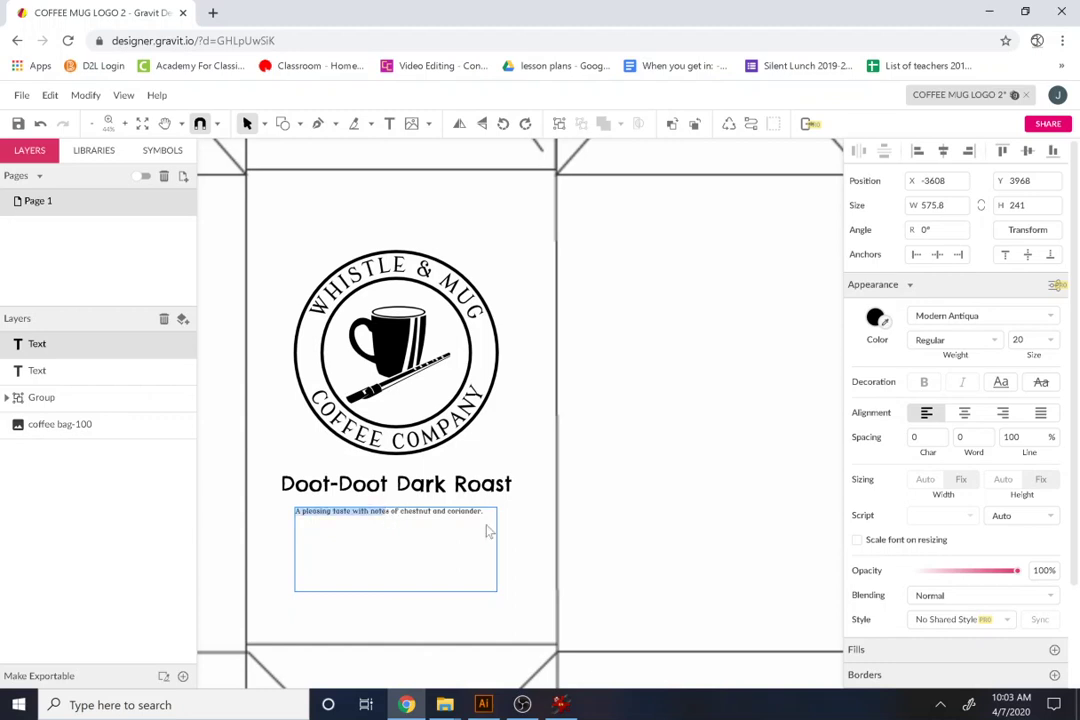
{"action": "left_click", "coordinate": [432, 516]}
{"action": "triple_click", "coordinate": [432, 516]}
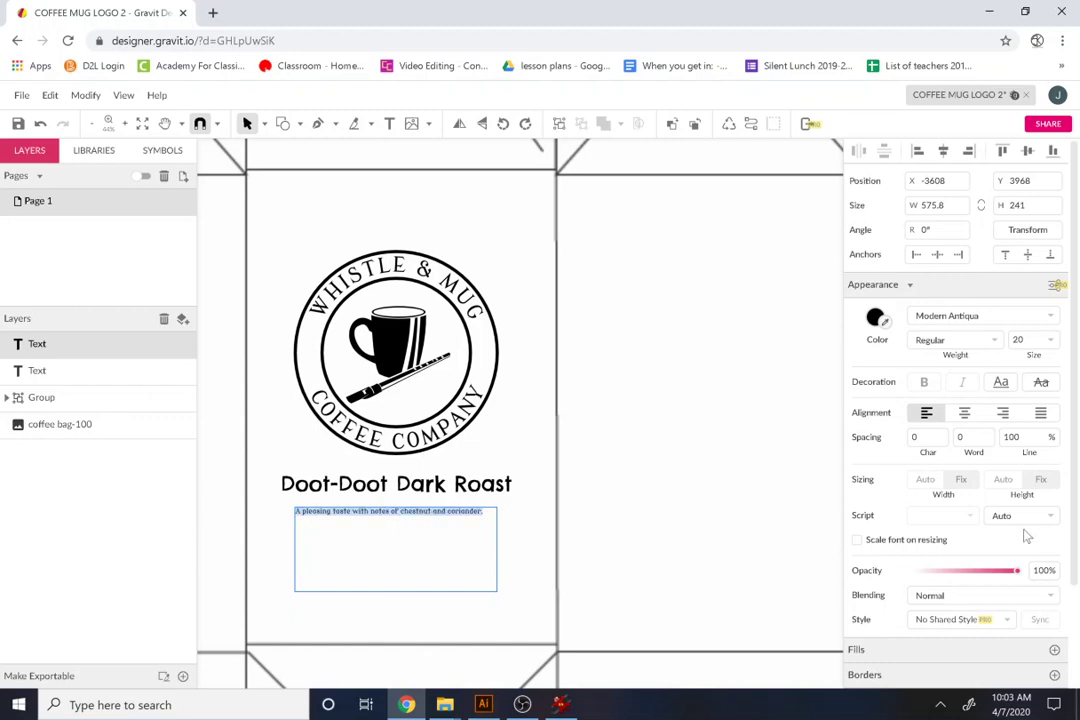
{"action": "left_click", "coordinate": [1030, 340]}
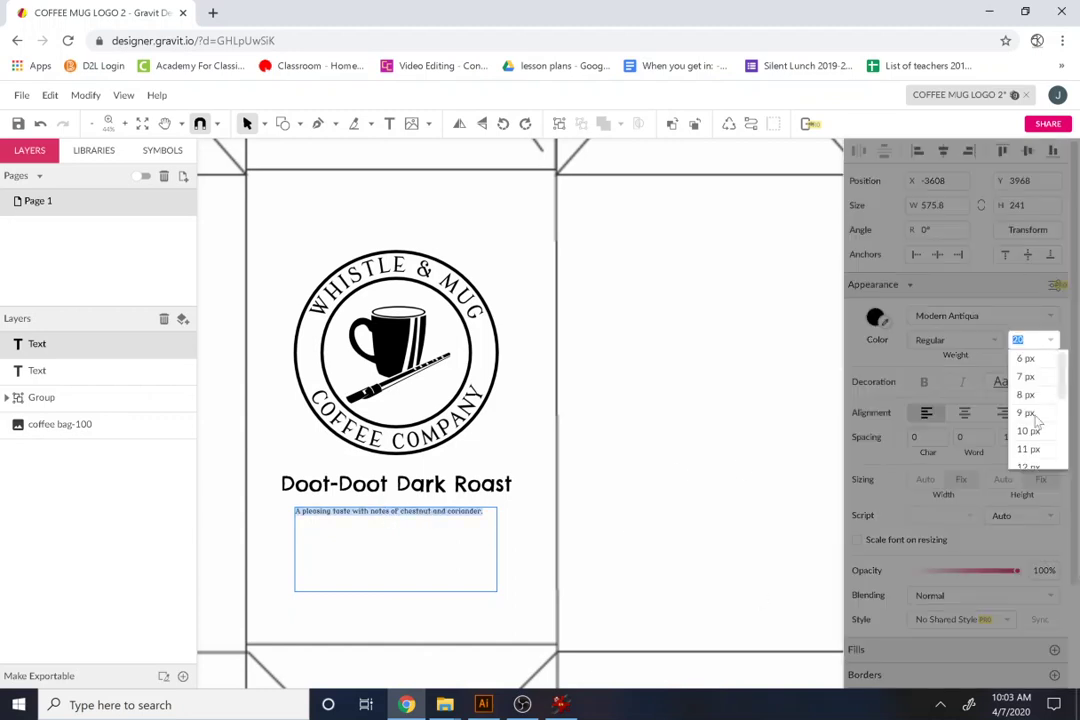
{"action": "scroll", "coordinate": [1035, 422], "scroll_direction": "down", "scroll_amount": 5}
{"action": "left_click", "coordinate": [1039, 369]}
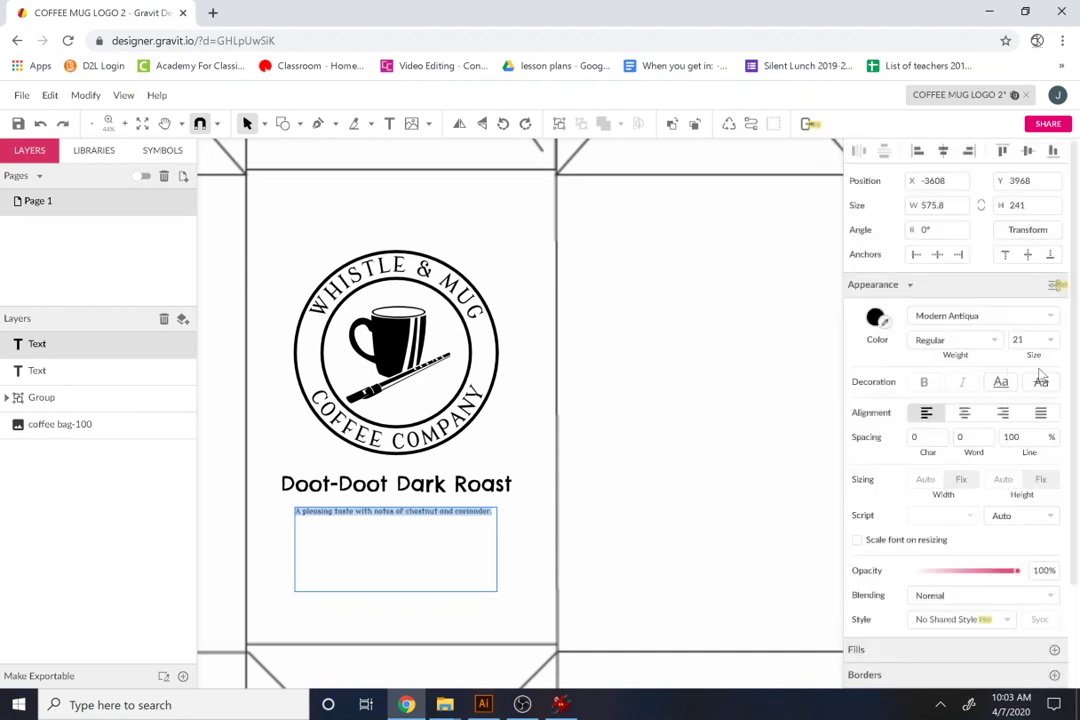
{"action": "left_click", "coordinate": [1030, 340]}
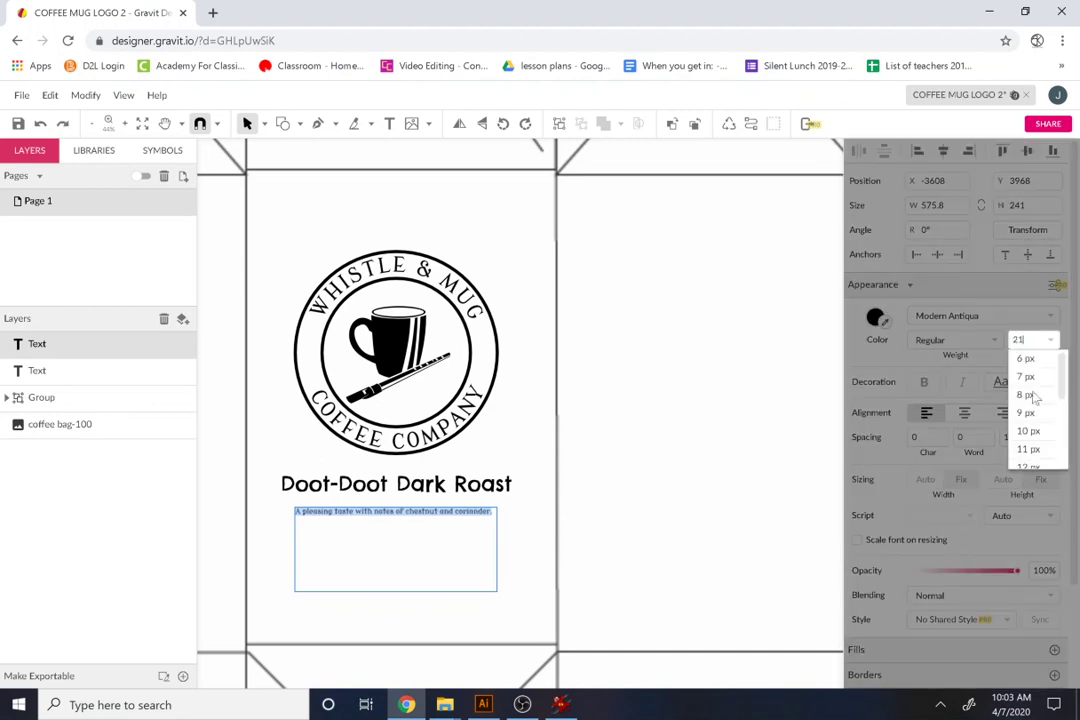
{"action": "scroll", "coordinate": [1027, 420], "scroll_direction": "down", "scroll_amount": 5}
{"action": "left_click", "coordinate": [1032, 403]}
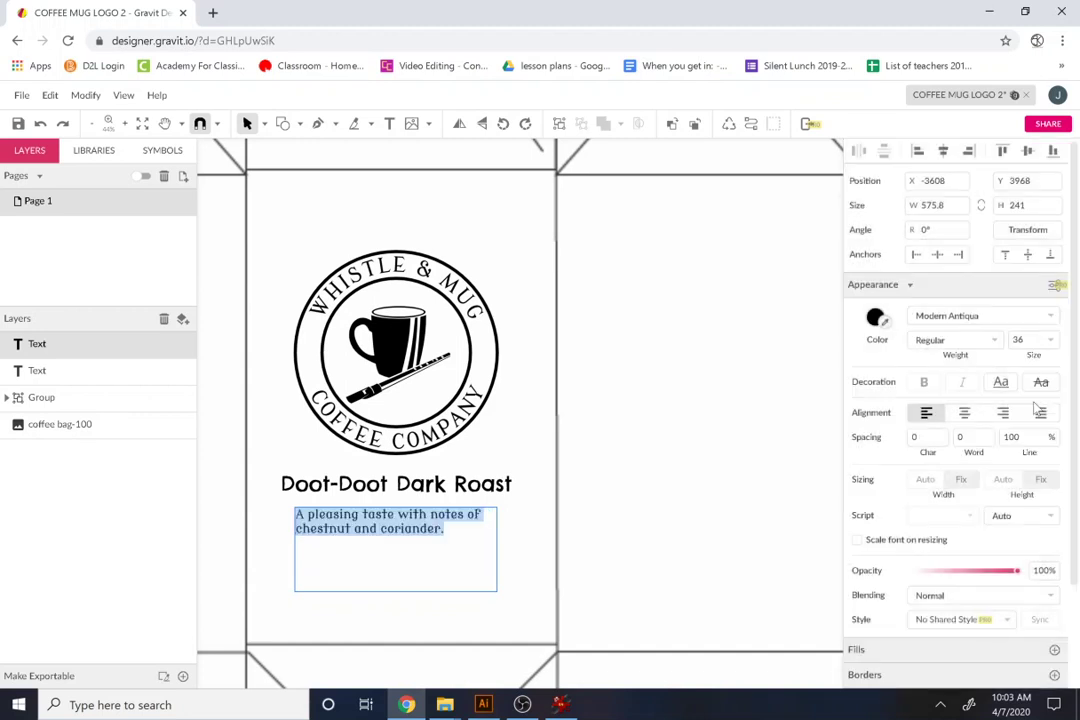
{"action": "left_click", "coordinate": [964, 412]}
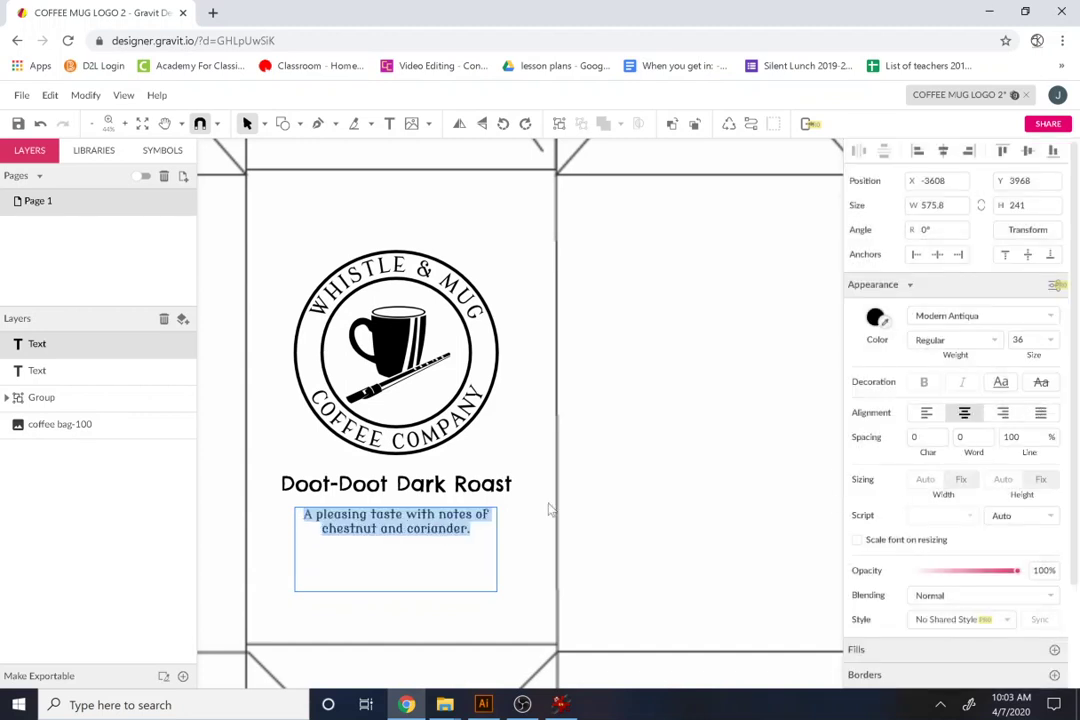
- Change 'taste' to ', robust taste' and shorten the description box to fit the text
{"action": "double_click", "coordinate": [387, 514]}
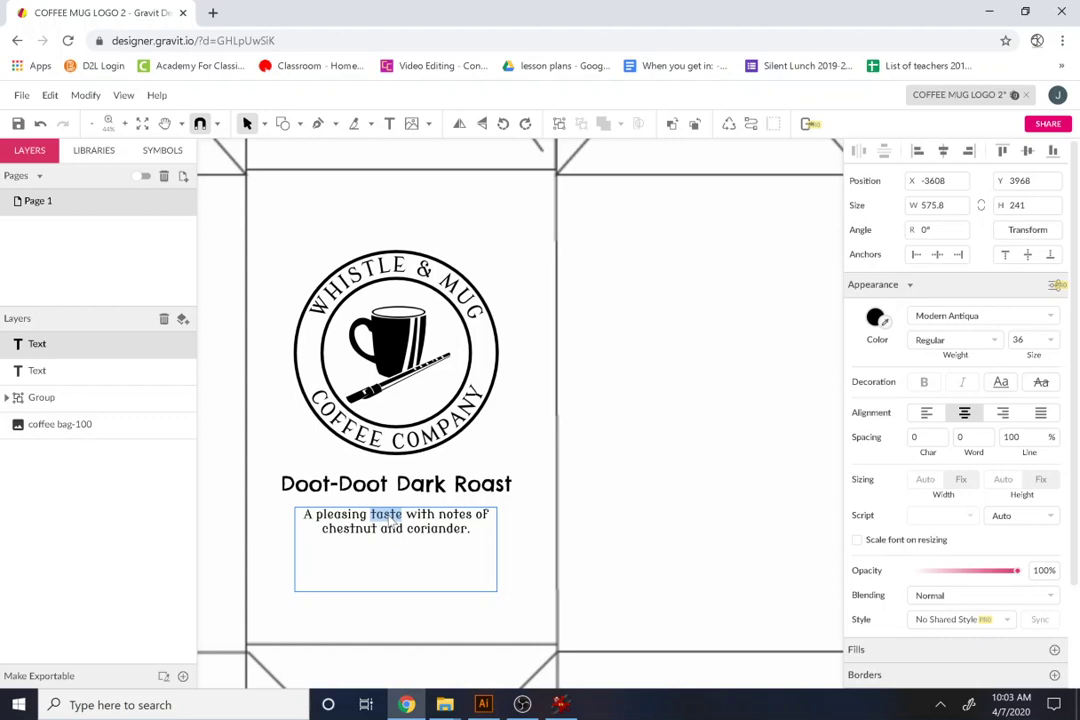
{"action": "key", "text": "BackSpace"}
{"action": "key", "text": "BackSpace"}
{"action": "type", "text": ", robust"}
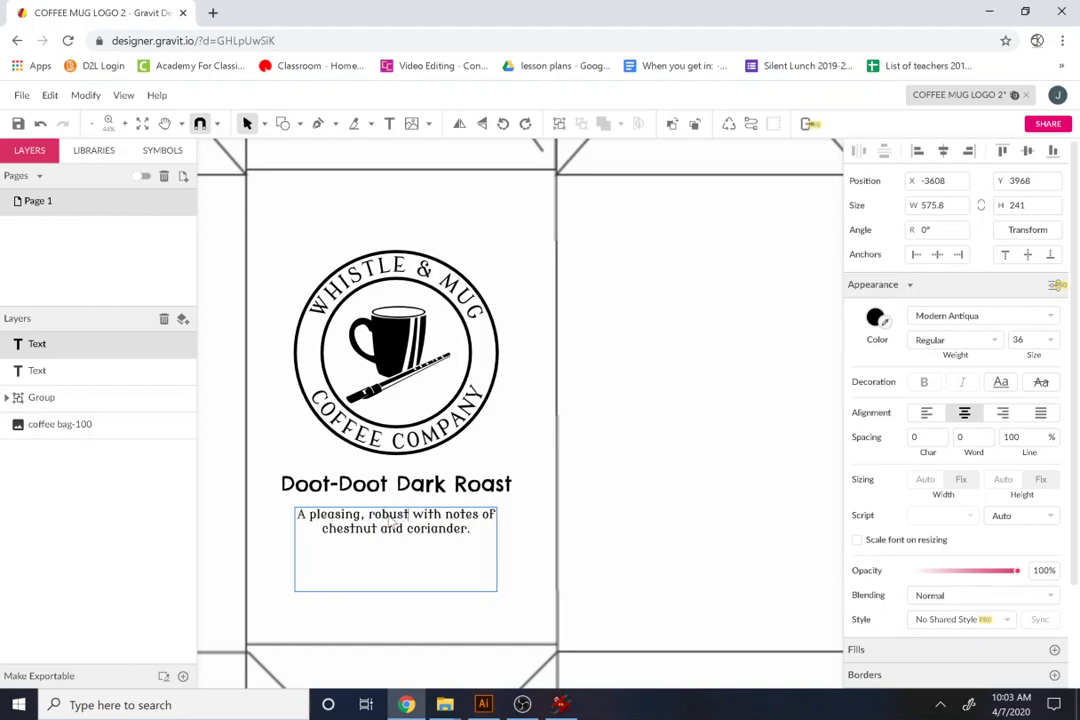
{"action": "type", "text": " soft"}
{"action": "key", "text": "BackSpace"}
{"action": "key", "text": "BackSpace"}
{"action": "key", "text": "BackSpace"}
{"action": "key", "text": "BackSpace"}
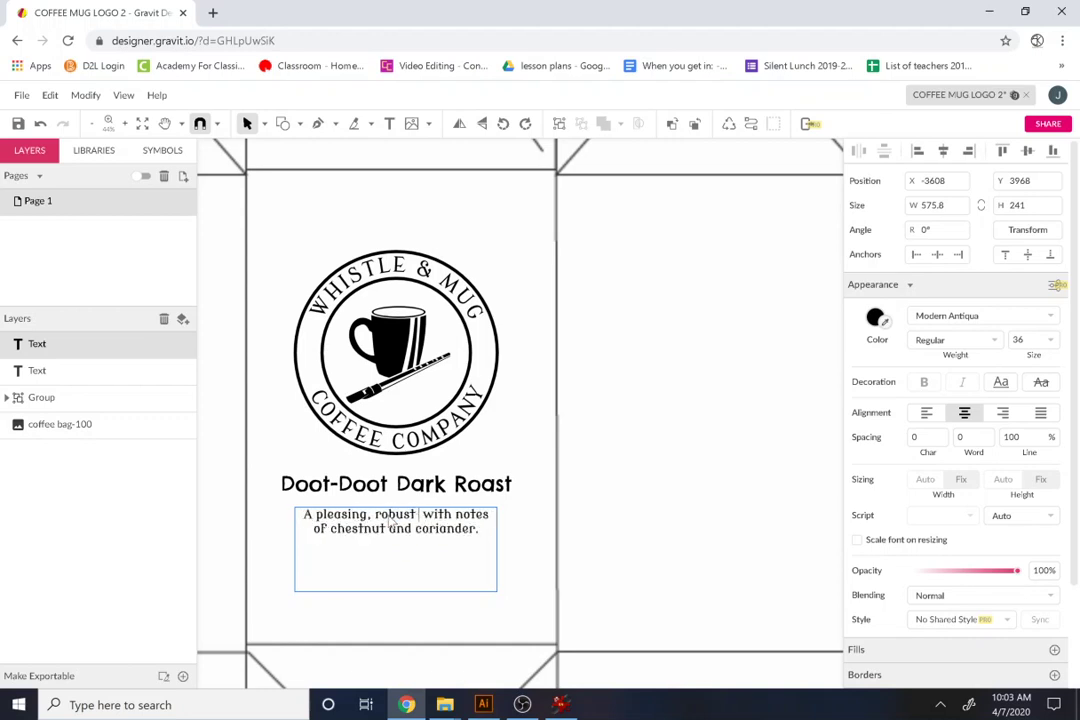
{"action": "type", "text": "taste"}
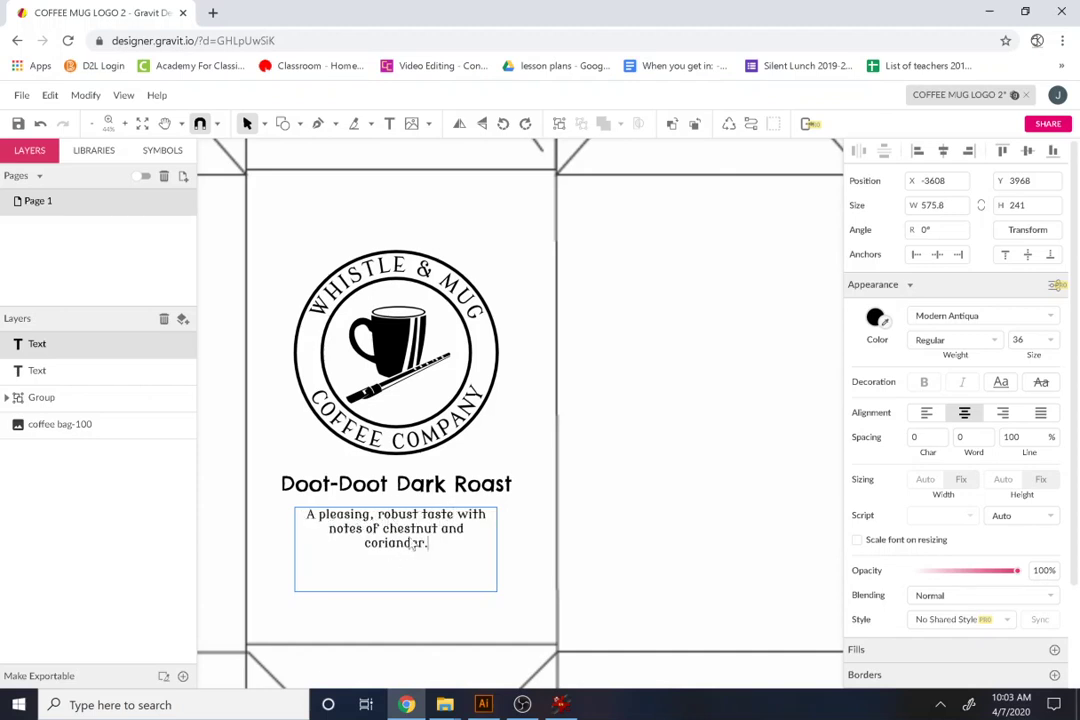
{"action": "left_click", "coordinate": [437, 528]}
{"action": "key", "text": "Escape"}
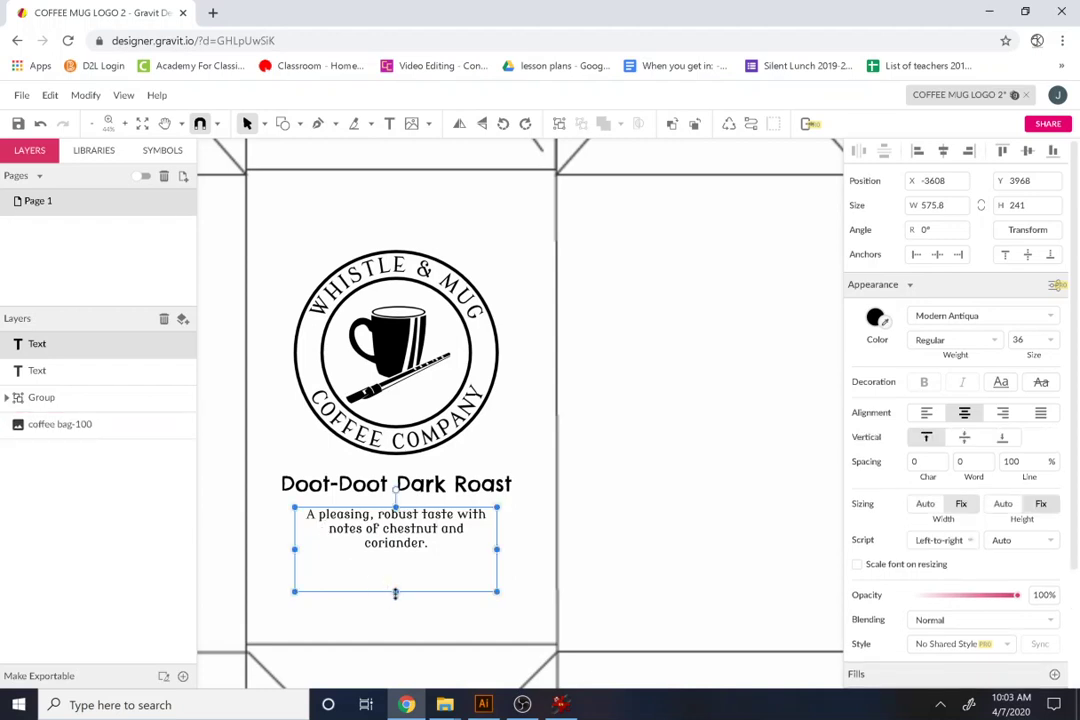
{"action": "left_click_drag", "start_coordinate": [396, 591], "coordinate": [405, 559]}
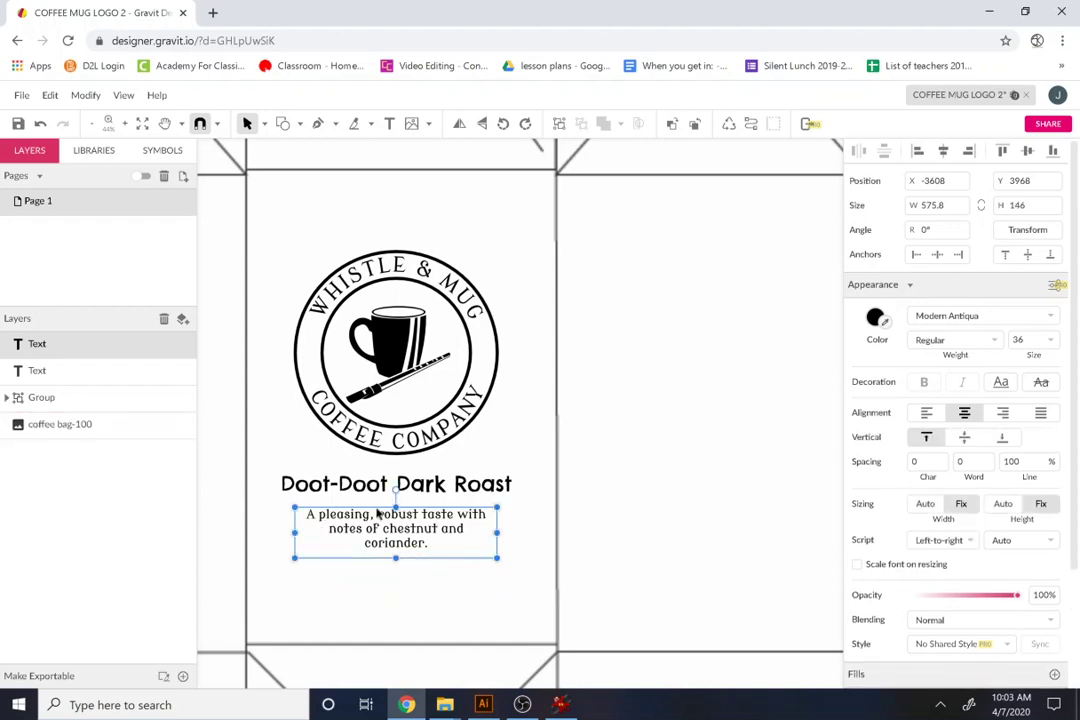
{"action": "scroll", "coordinate": [378, 513], "scroll_direction": "down", "scroll_amount": 2}
{"action": "scroll", "coordinate": [378, 513], "scroll_direction": "down", "scroll_amount": 3}
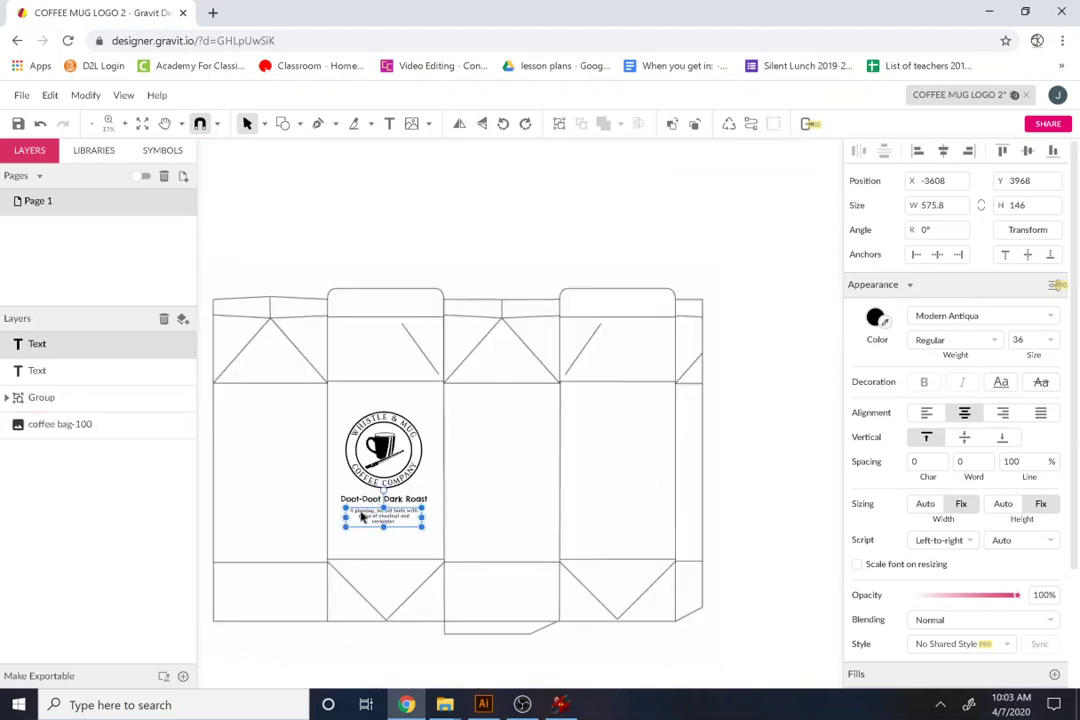
{"action": "left_click", "coordinate": [249, 500]}
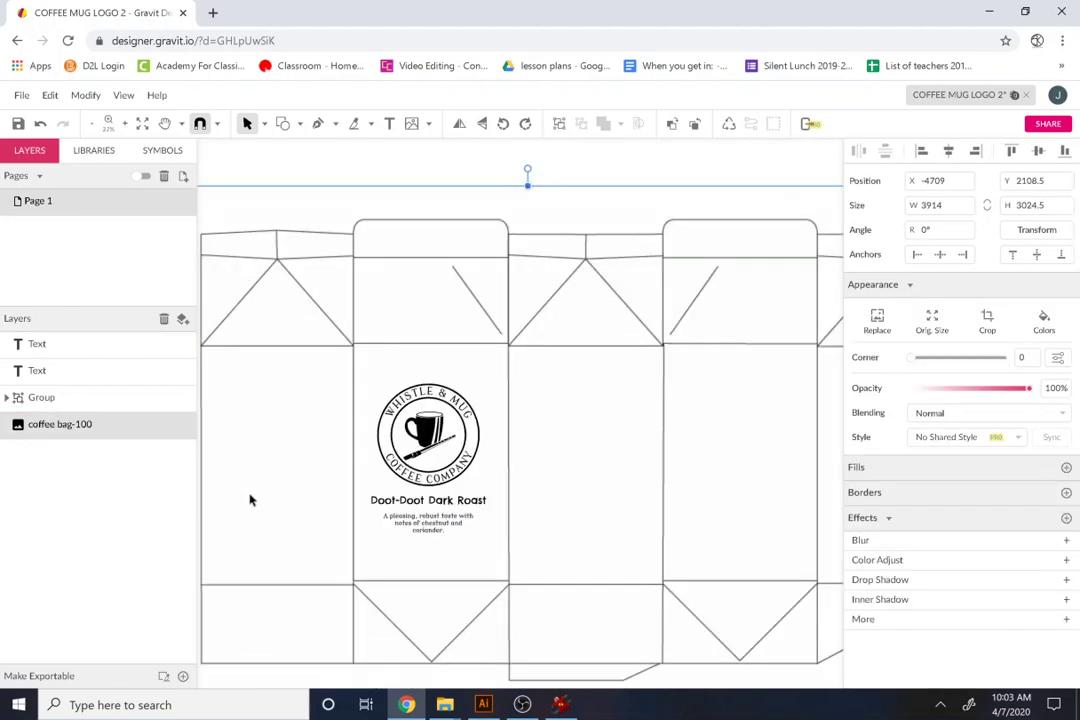
{"action": "scroll", "coordinate": [251, 500], "scroll_direction": "down", "scroll_amount": 3}
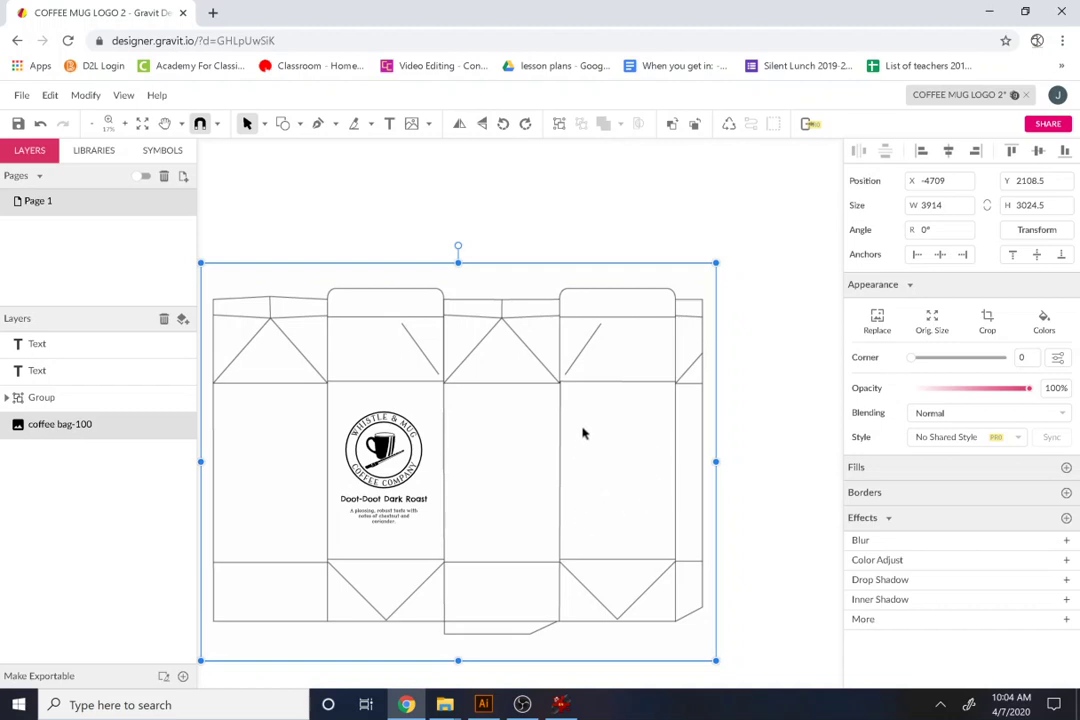
- Add an 'About Whistle and Mug' heading text on the back panel
{"action": "key", "text": "t"}
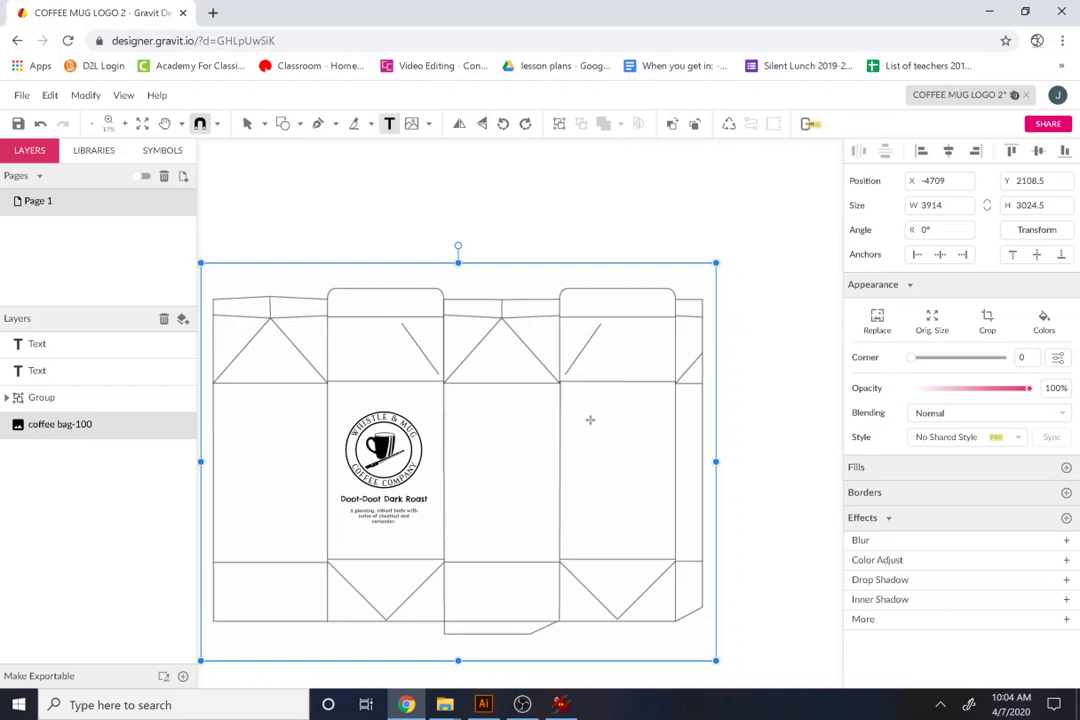
{"action": "left_click", "coordinate": [578, 412]}
{"action": "key", "text": "Escape"}
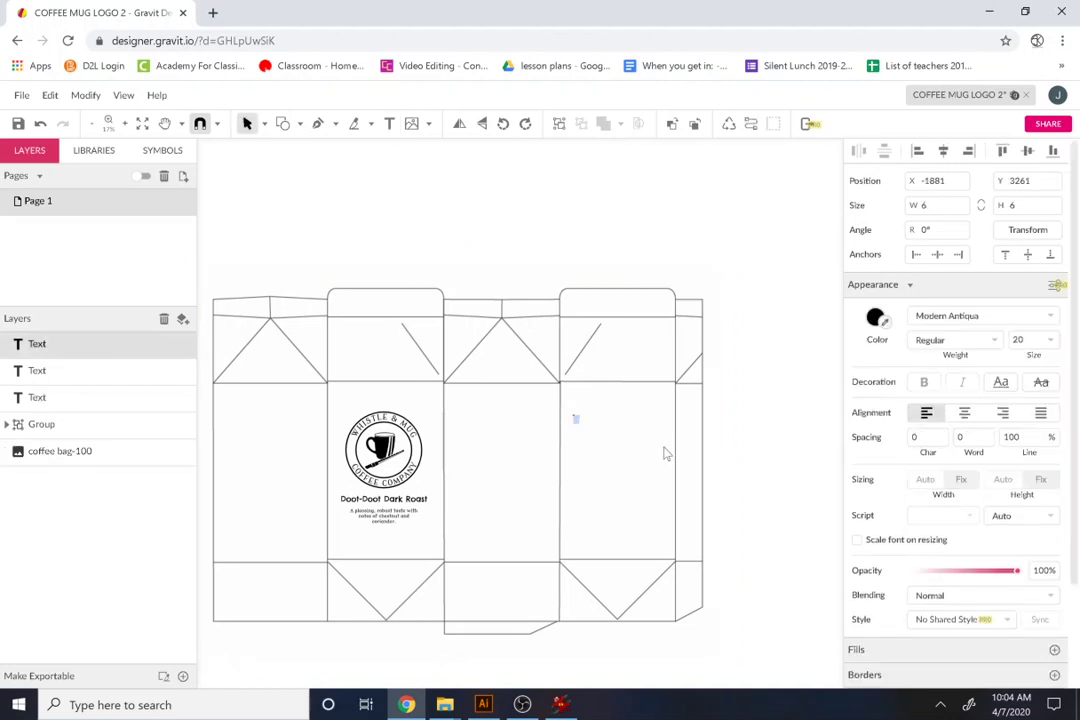
{"action": "scroll", "coordinate": [641, 437], "scroll_direction": "up", "scroll_amount": 5}
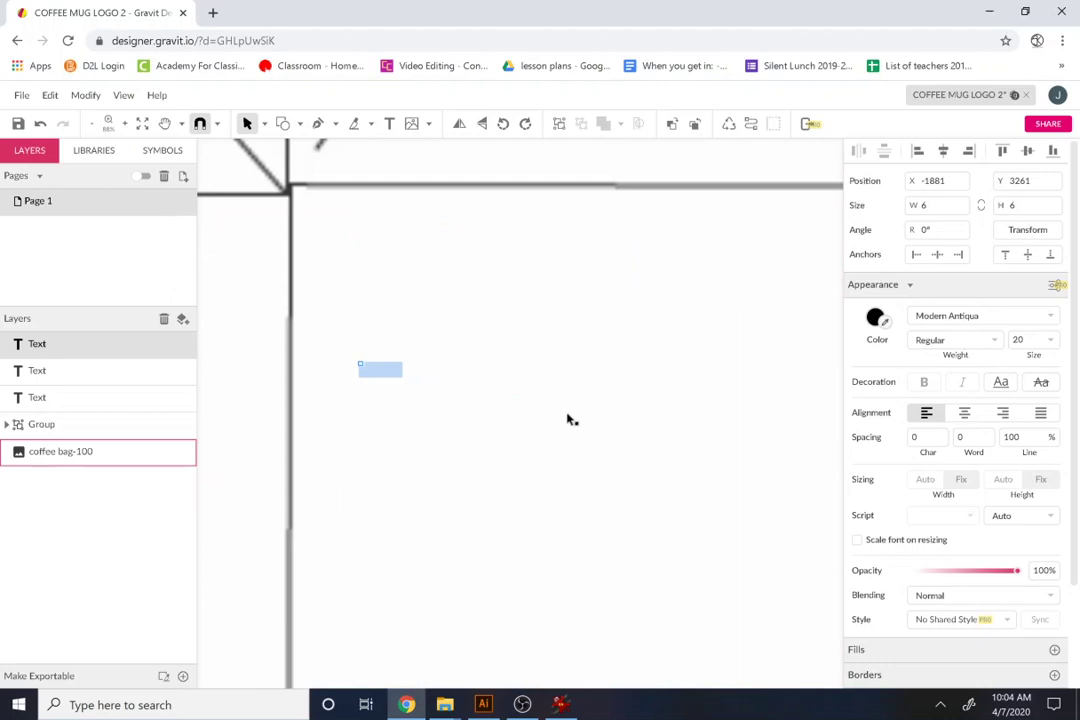
{"action": "key", "text": "BackSpace"}
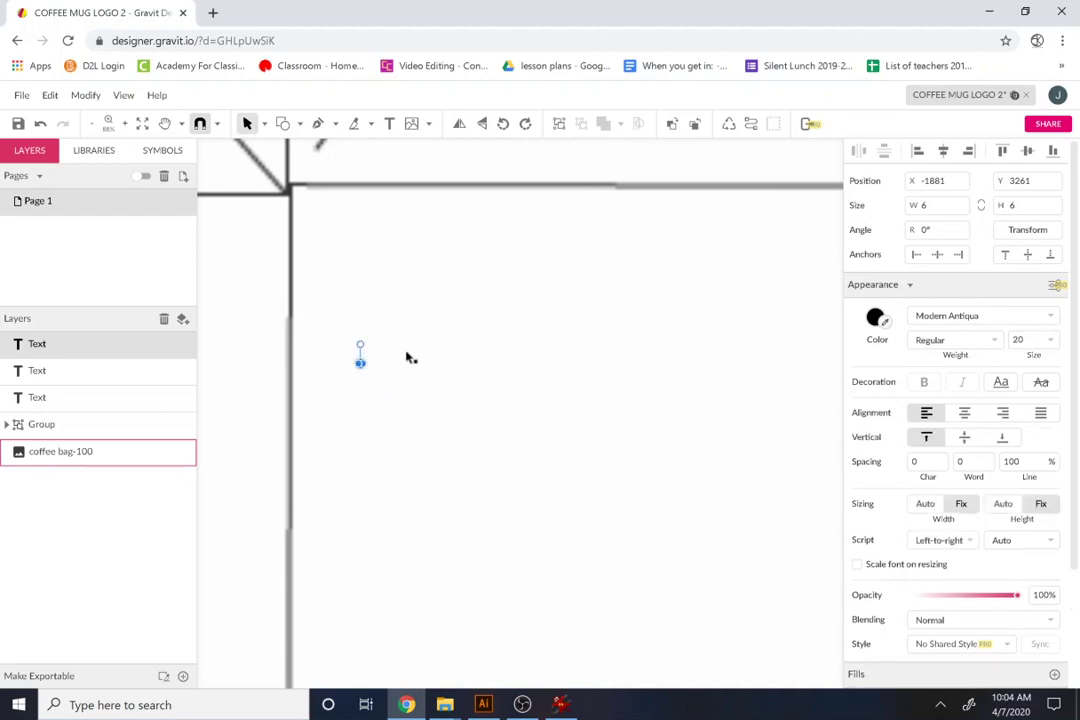
{"action": "left_click", "coordinate": [372, 387]}
{"action": "key", "text": "t"}
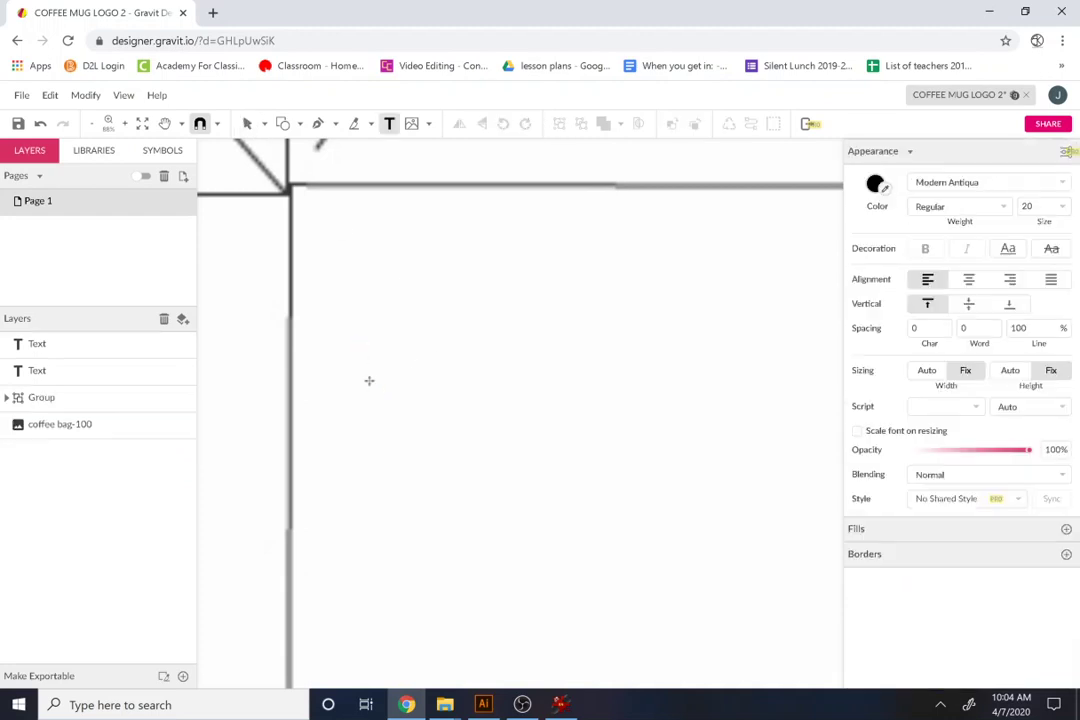
{"action": "left_click", "coordinate": [370, 388]}
{"action": "type", "text": "About "}
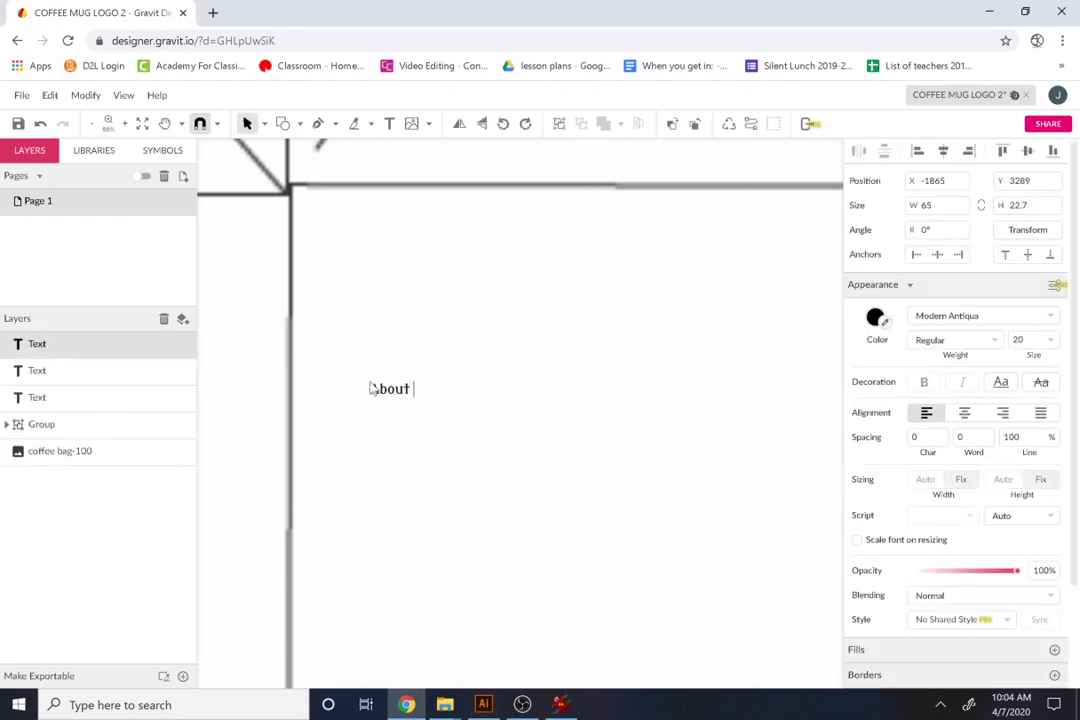
{"action": "type", "text": "Whistle and Mug"}
{"action": "key", "text": "Escape"}
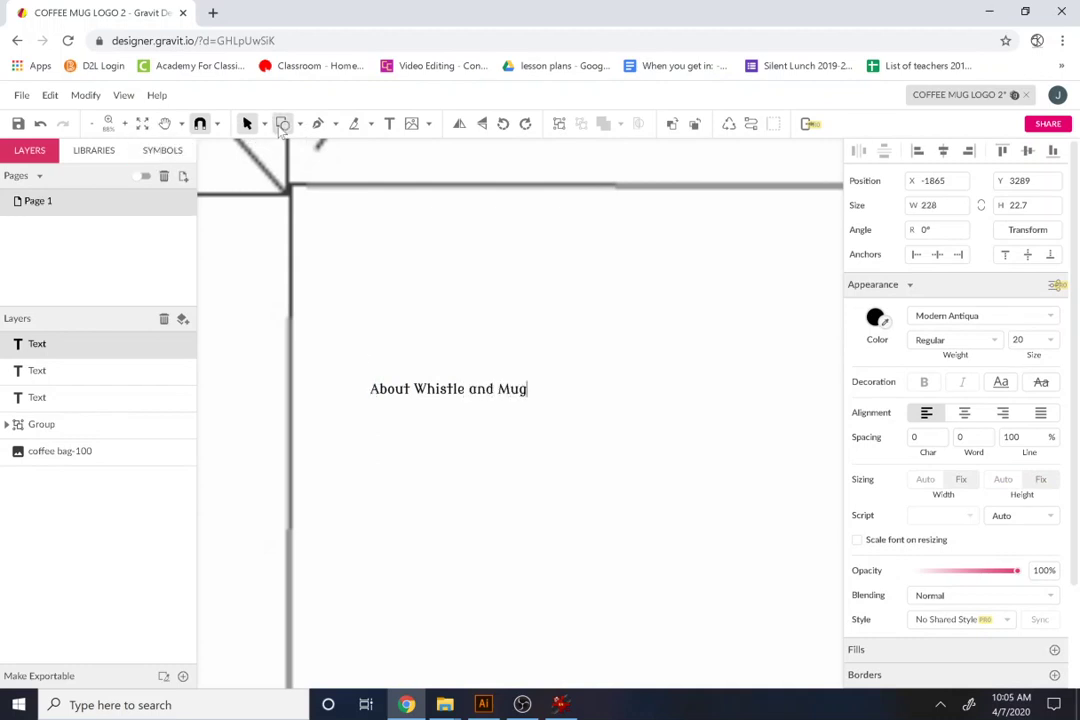
{"action": "double_click", "coordinate": [494, 390]}
{"action": "key", "text": "Escape"}
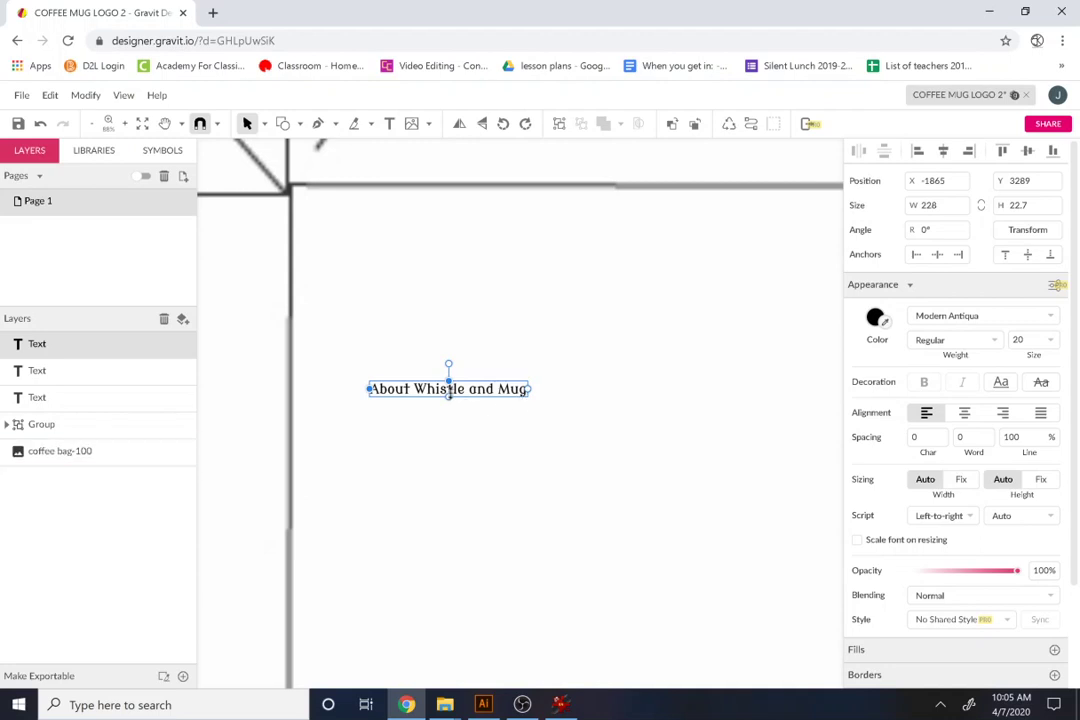
- Enlarge the About Whistle and Mug heading to 60 px
{"action": "left_click_drag", "start_coordinate": [458, 398], "coordinate": [453, 412]}
{"action": "key", "text": "ctrl+z"}
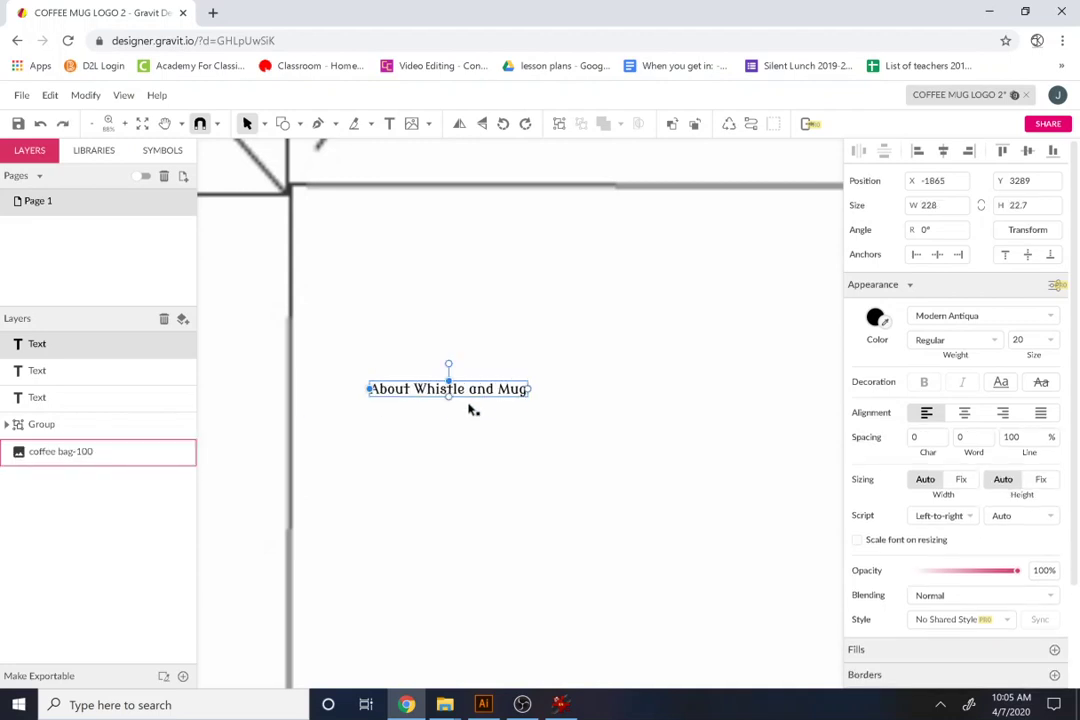
{"action": "key", "text": "Return"}
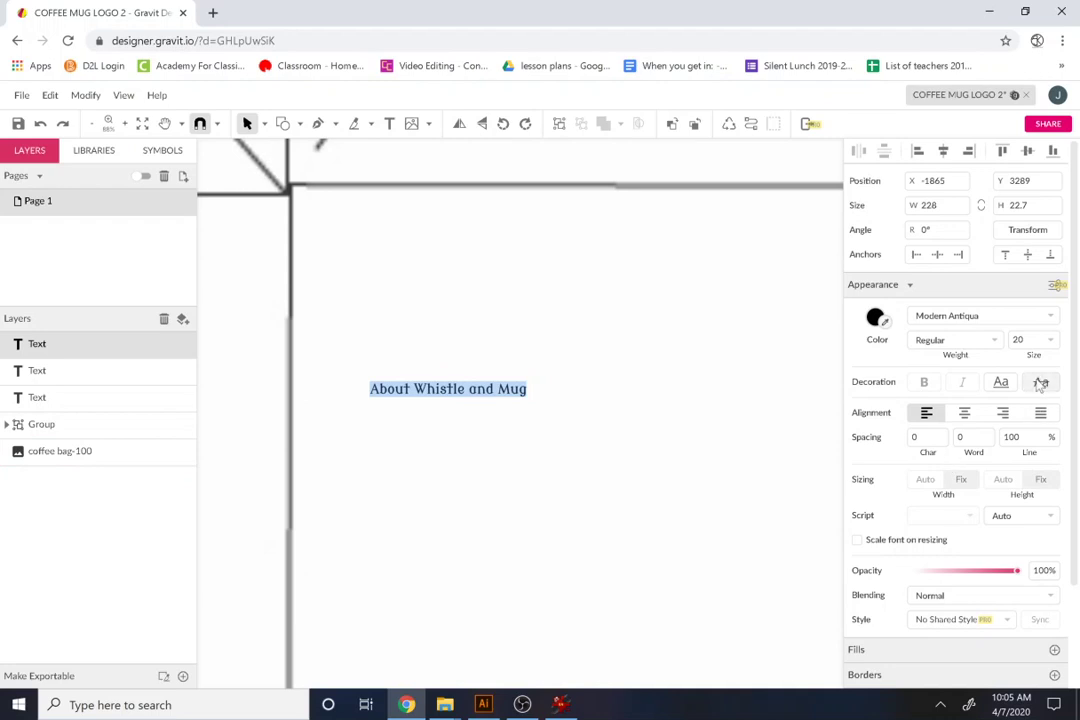
{"action": "left_click", "coordinate": [1030, 340]}
{"action": "scroll", "coordinate": [1038, 430], "scroll_direction": "down", "scroll_amount": 3}
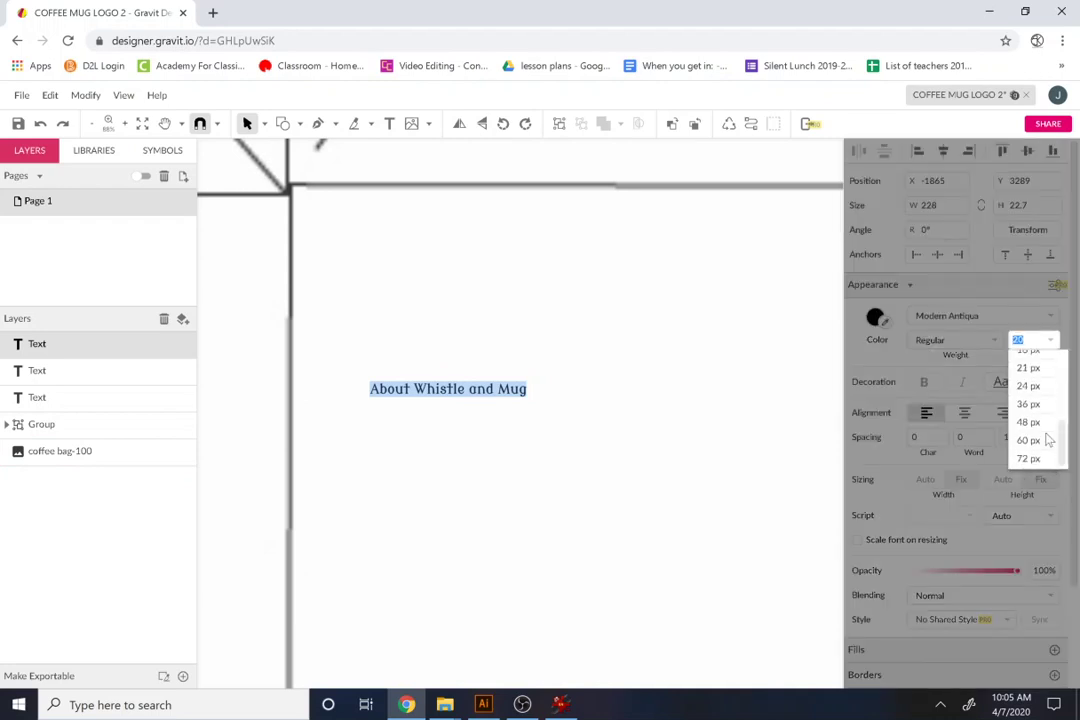
{"action": "left_click", "coordinate": [1040, 441]}
{"action": "scroll", "coordinate": [417, 268], "scroll_direction": "down", "scroll_amount": 2}
{"action": "scroll", "coordinate": [417, 268], "scroll_direction": "up", "scroll_amount": 1}
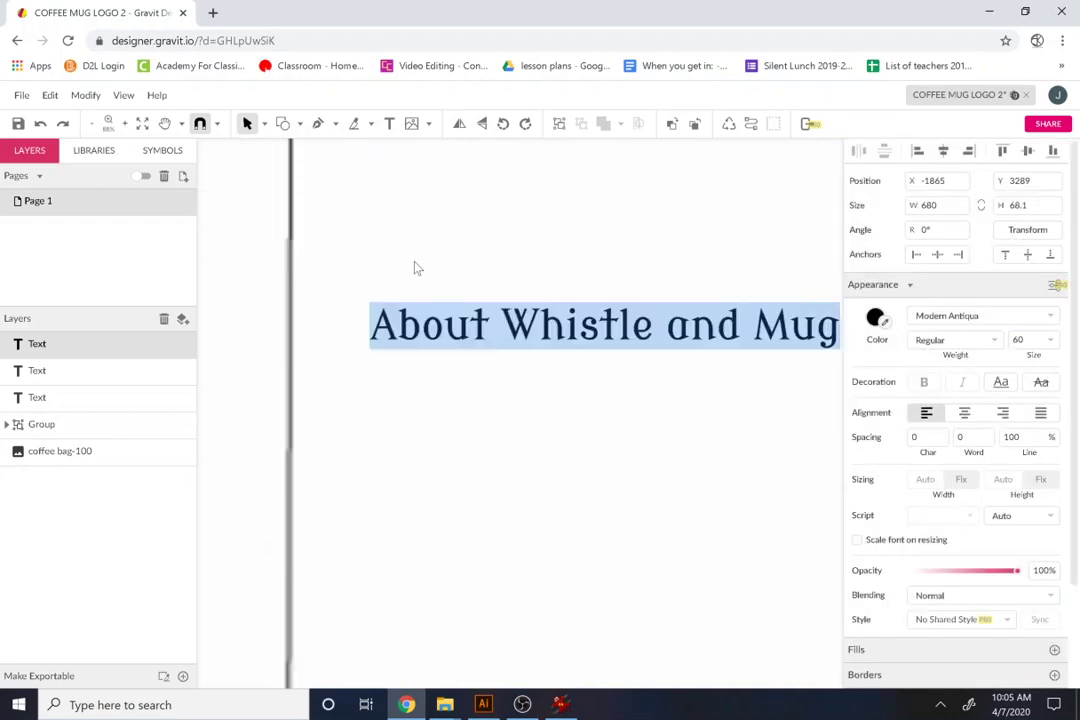
{"action": "key", "text": "Escape"}
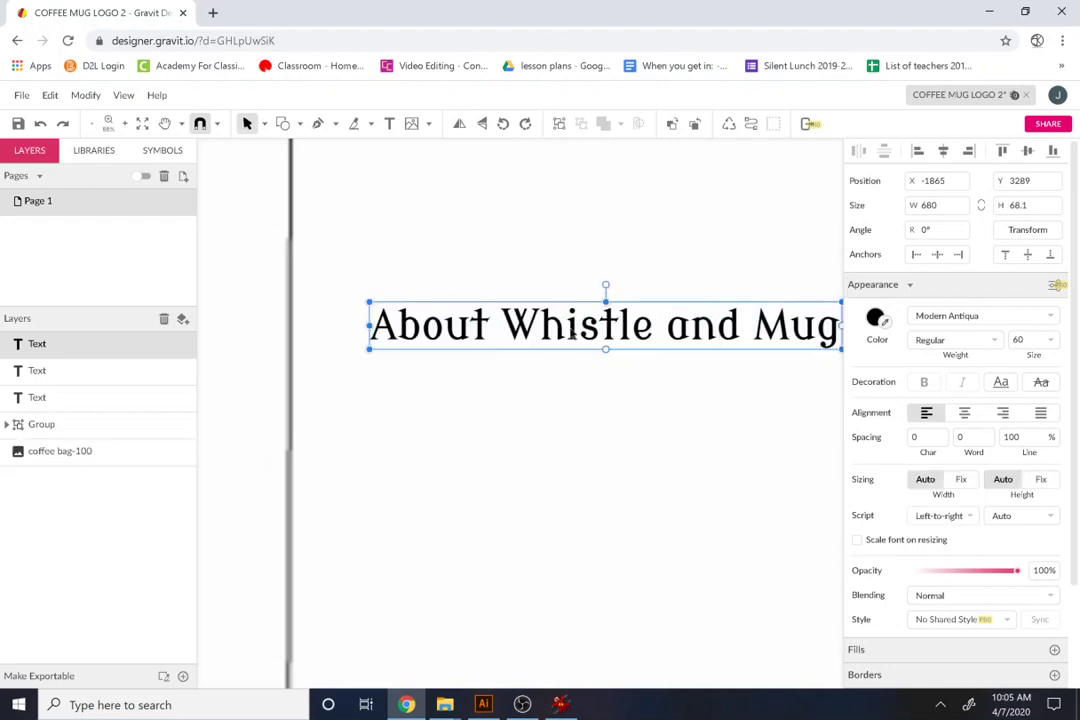
- Move the heading near the top of the back panel and shift the bag image left and down
{"action": "left_click_drag", "start_coordinate": [560, 325], "coordinate": [548, 218]}
{"action": "scroll", "coordinate": [586, 266], "scroll_direction": "down", "scroll_amount": 3}
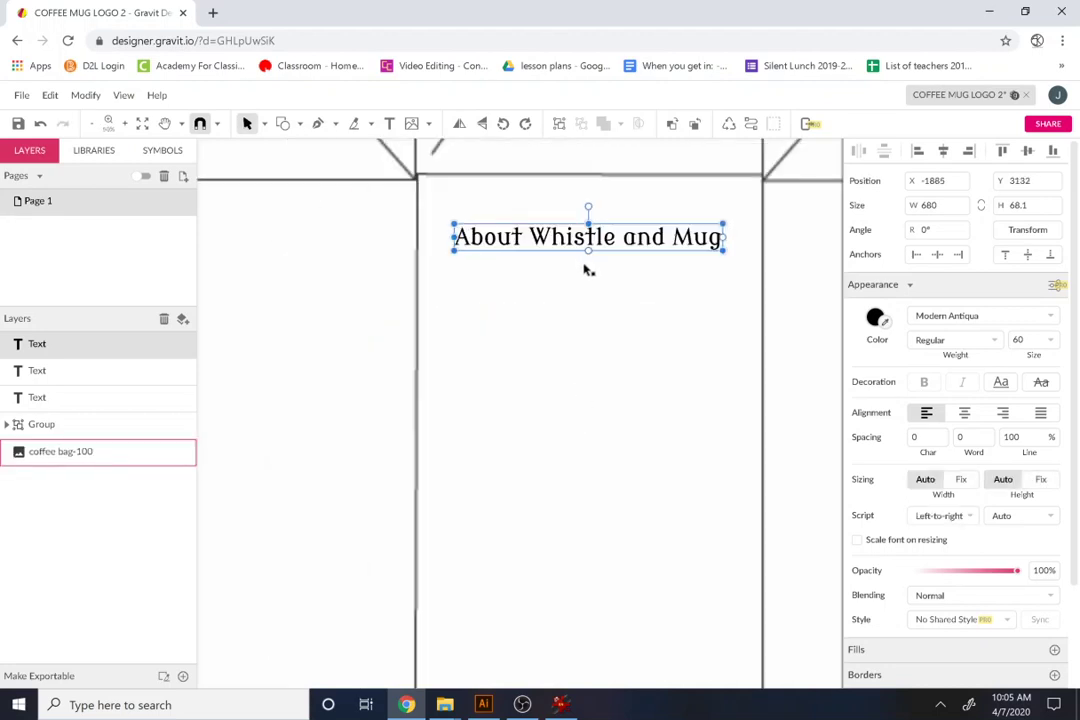
{"action": "left_click_drag", "start_coordinate": [651, 246], "coordinate": [651, 275]}
{"action": "key", "text": "t"}
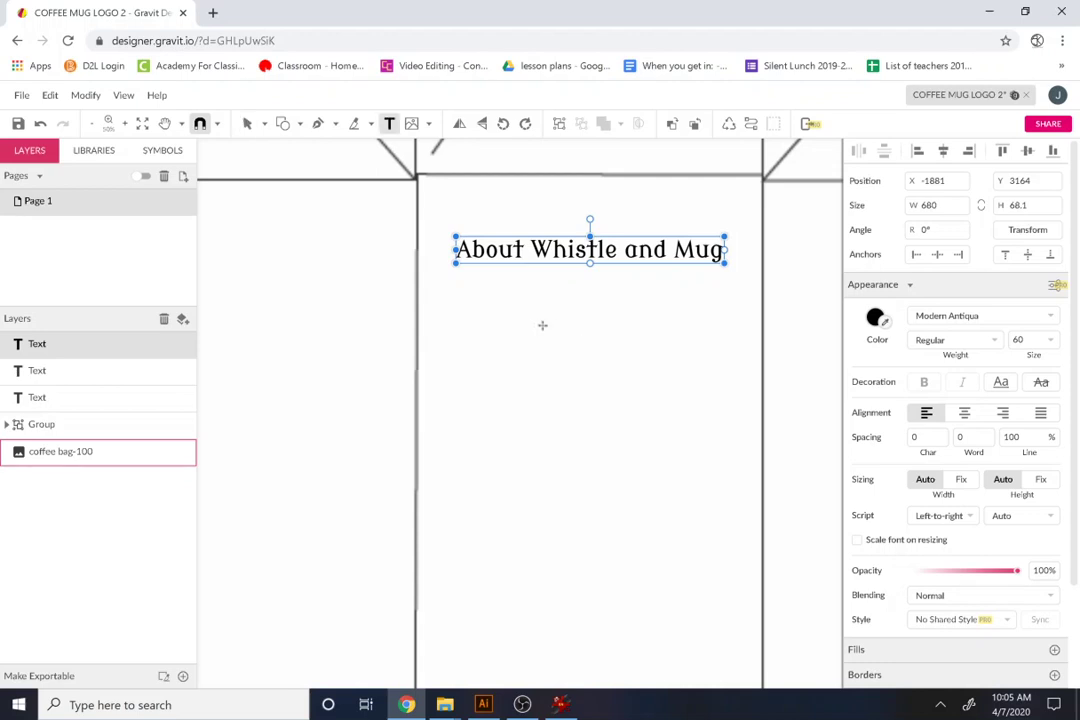
{"action": "left_click", "coordinate": [453, 294]}
{"action": "key", "text": "Escape"}
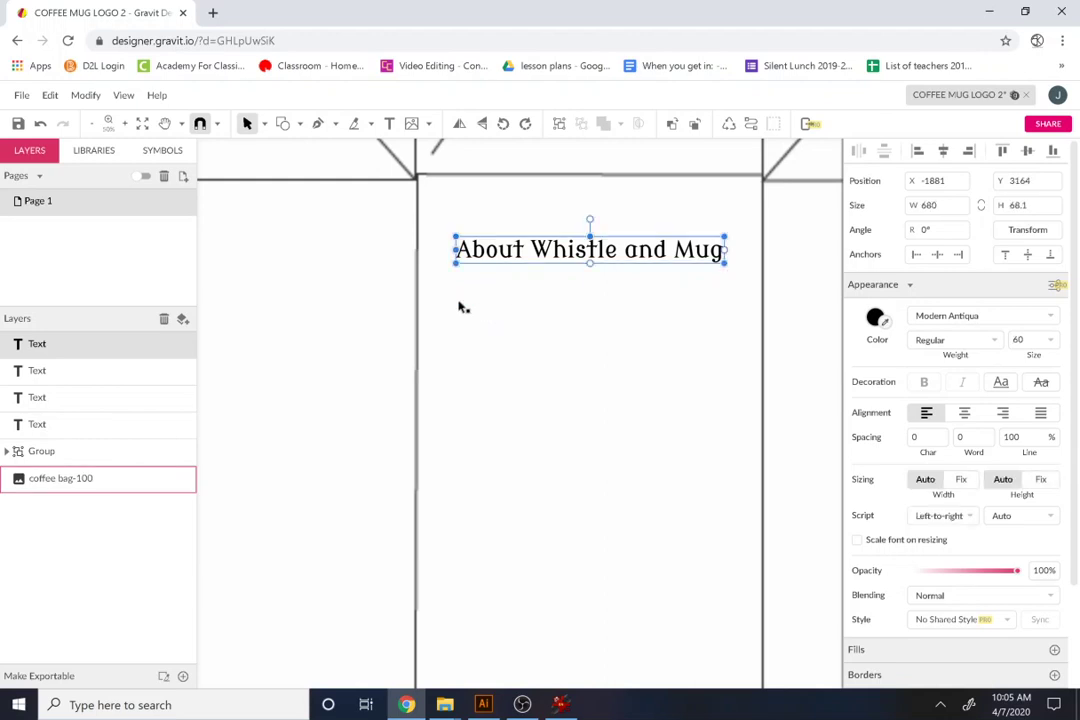
{"action": "left_click", "coordinate": [644, 458]}
{"action": "left_click_drag", "start_coordinate": [644, 458], "coordinate": [523, 412]}
- Draw a paragraph text box under the heading with font size 36
{"action": "key", "text": "t"}
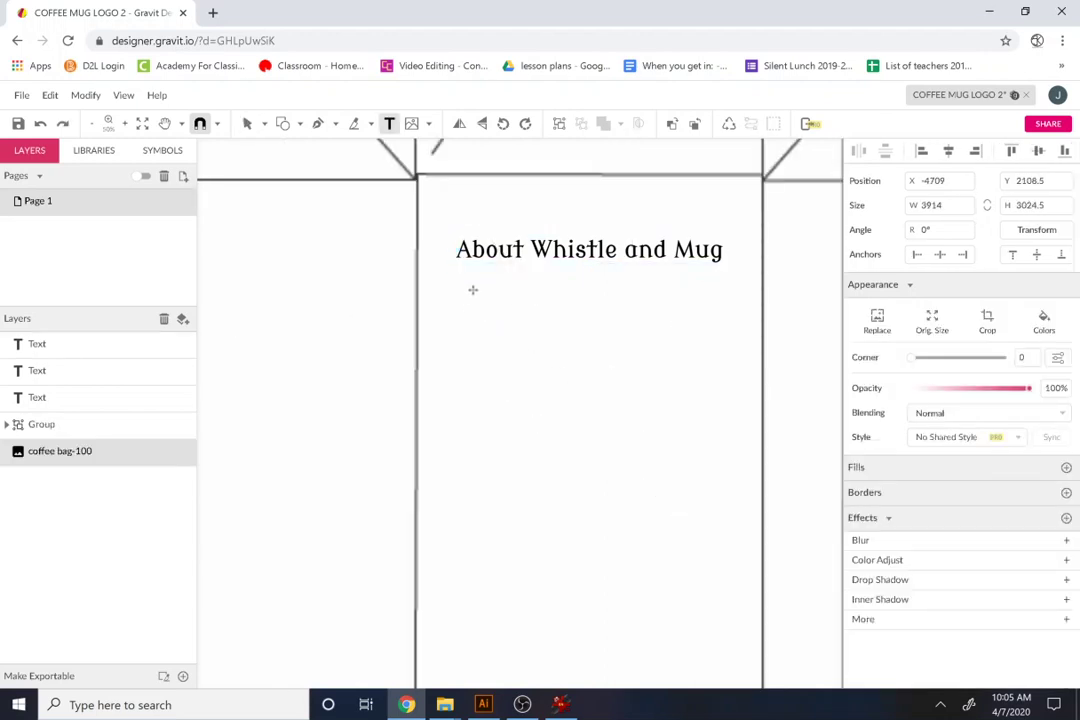
{"action": "left_click_drag", "start_coordinate": [456, 284], "coordinate": [724, 567]}
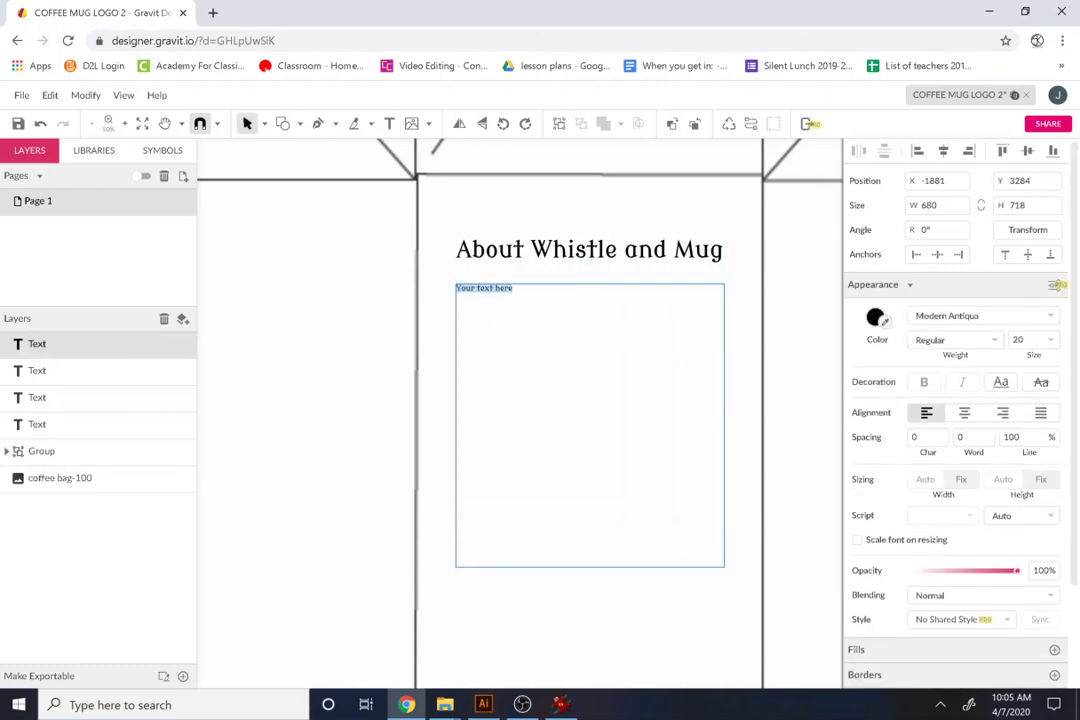
{"action": "left_click", "coordinate": [1048, 340]}
{"action": "scroll", "coordinate": [1038, 447], "scroll_direction": "down", "scroll_amount": 2}
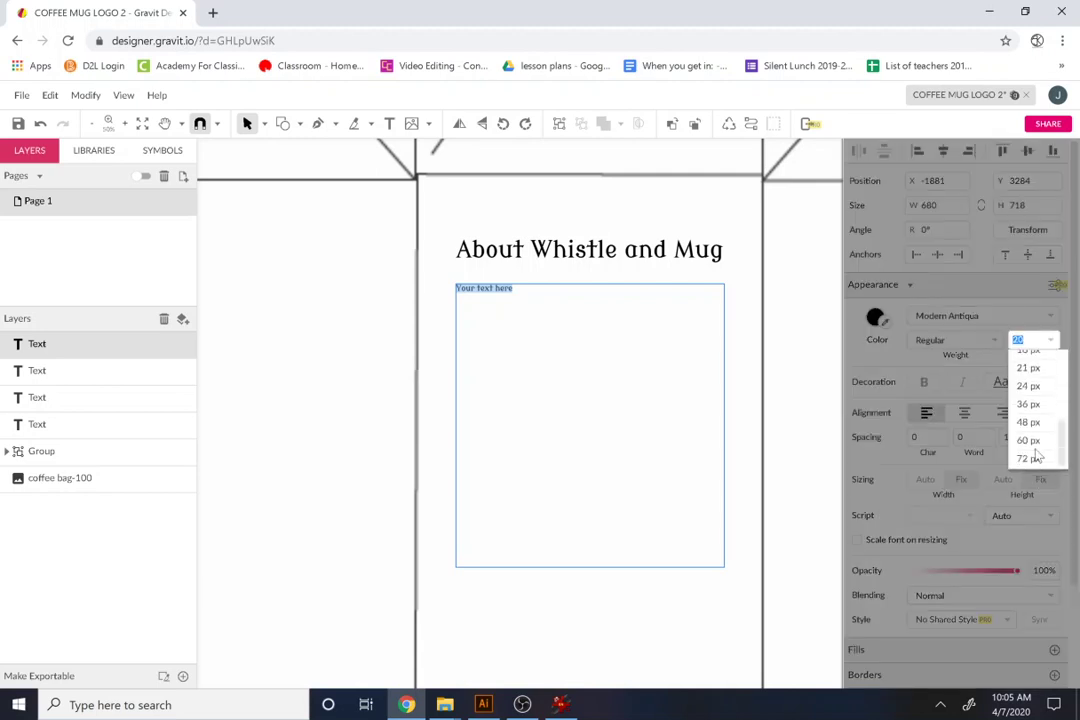
{"action": "left_click", "coordinate": [1028, 404]}
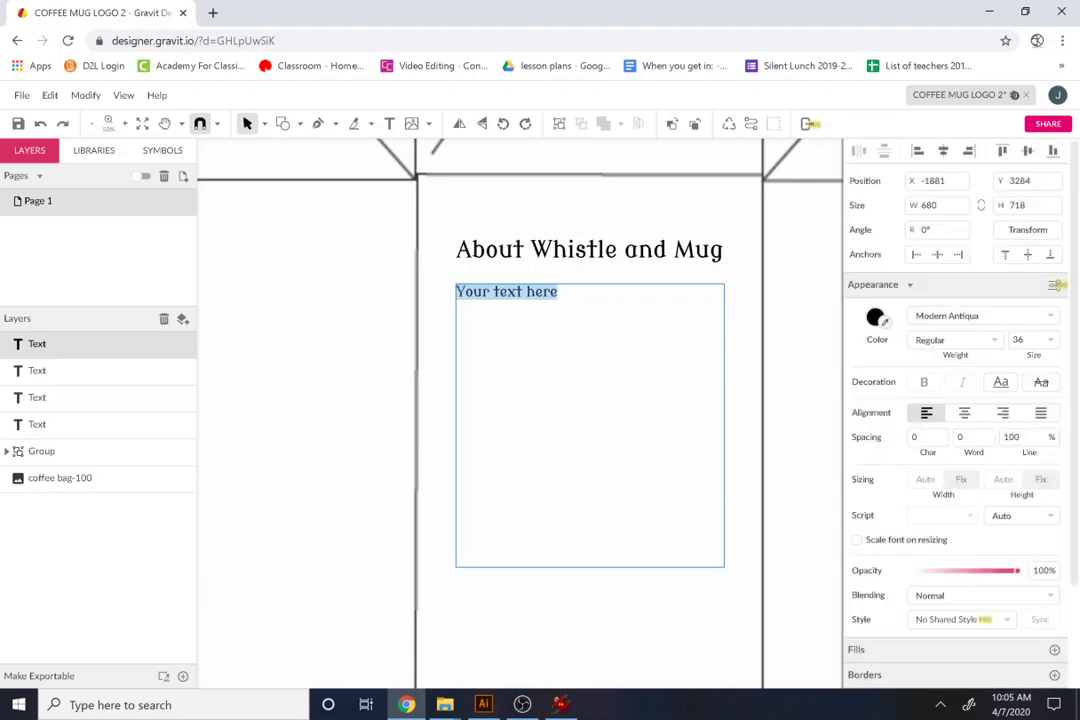
- Type the story opening: 'The Whistle and Mug story begins in the year 1920 in a small Irish village…'
{"action": "type", "text": "In"}
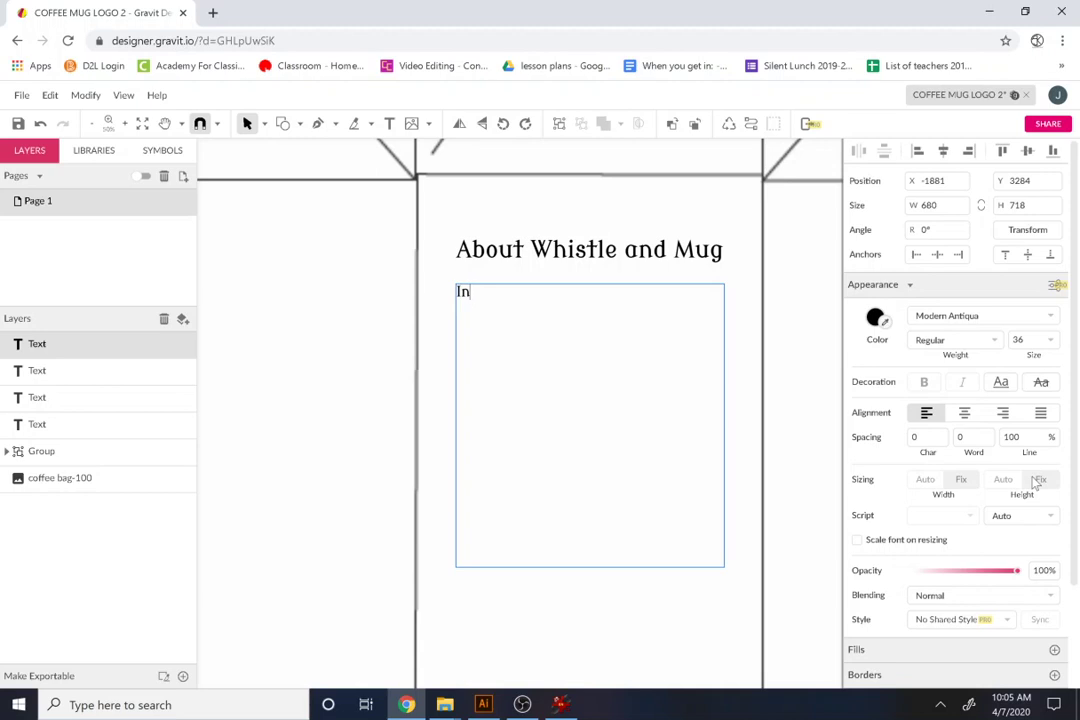
{"action": "key", "text": "BackSpace"}
{"action": "key", "text": "BackSpace"}
{"action": "type", "text": "Our la"}
{"action": "key", "text": "BackSpace"}
{"action": "key", "text": "BackSpace"}
{"action": "key", "text": "BackSpace"}
{"action": "type", "text": "O"}
{"action": "key", "text": "BackSpace"}
{"action": "type", "text": "The Whit"}
{"action": "key", "text": "BackSpace"}
{"action": "type", "text": "stle and "}
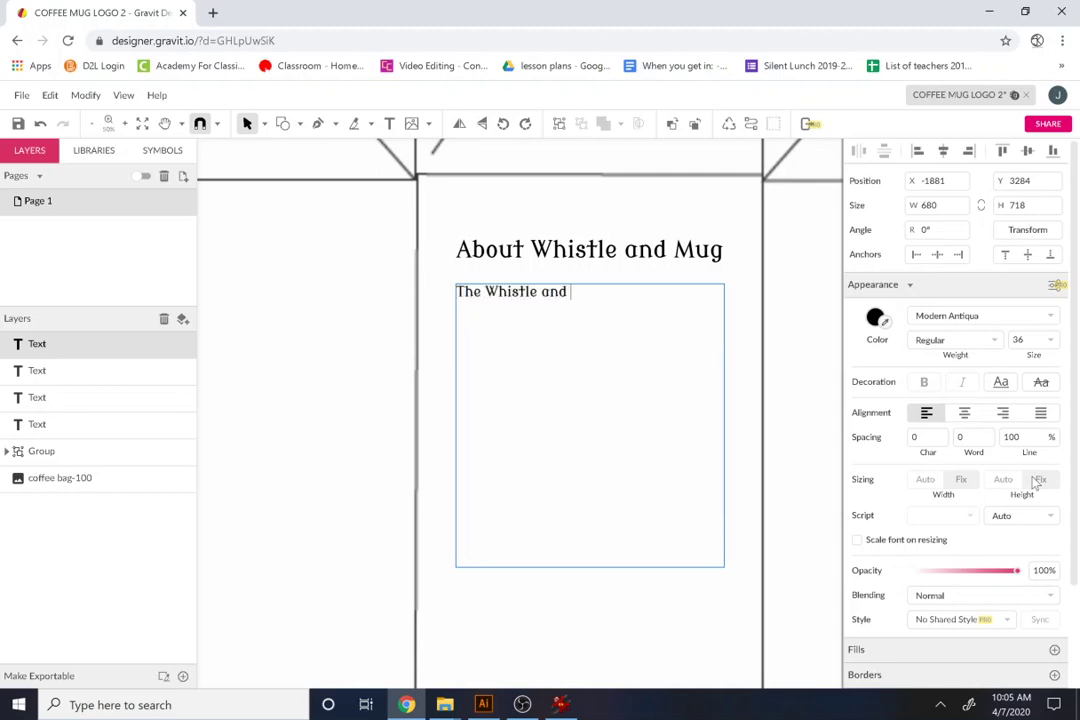
{"action": "type", "text": "Mug Story"}
{"action": "key", "text": "BackSpace"}
{"action": "key", "text": "BackSpace"}
{"action": "key", "text": "BackSpace"}
{"action": "key", "text": "BackSpace"}
{"action": "key", "text": "BackSpace"}
{"action": "key", "text": "BackSpace"}
{"action": "type", "text": "story begins in the year 192"}
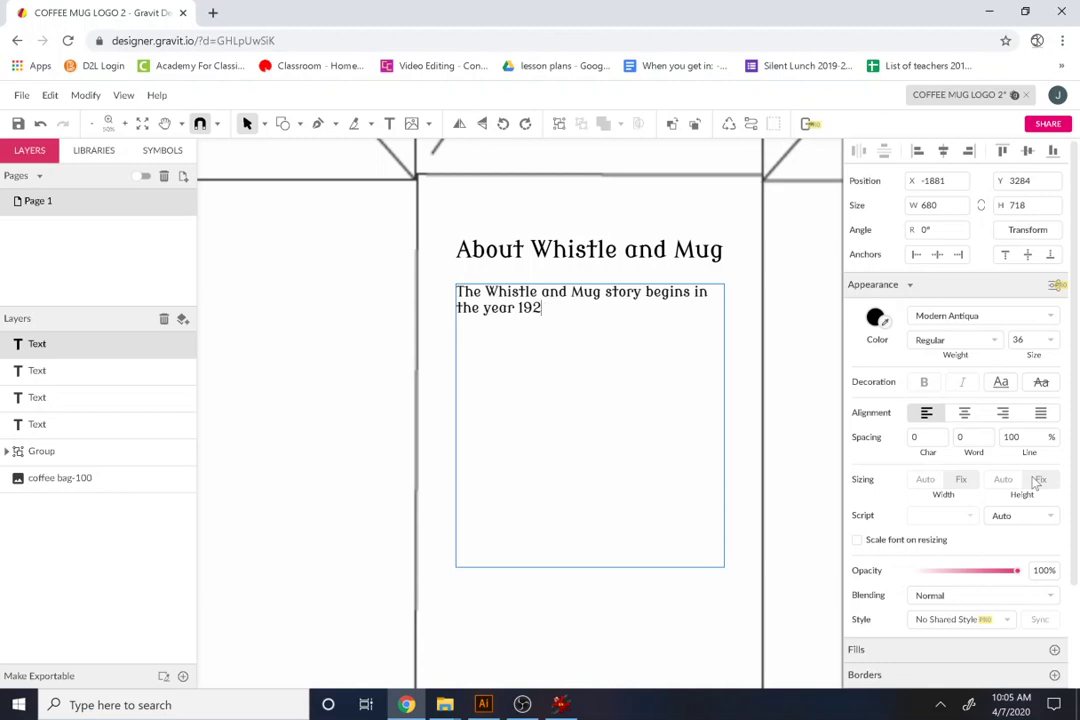
{"action": "type", "text": "0 in a small IrIrish village"}
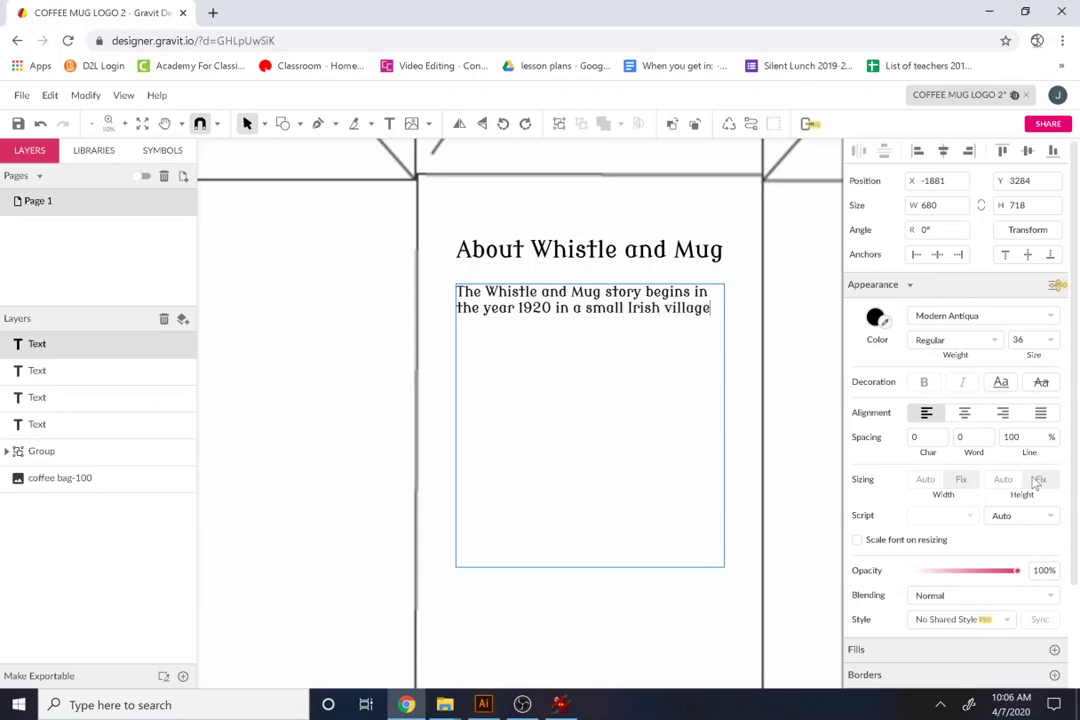
{"action": "type", "text": ". The local shepherd boy would play his whistle to "}
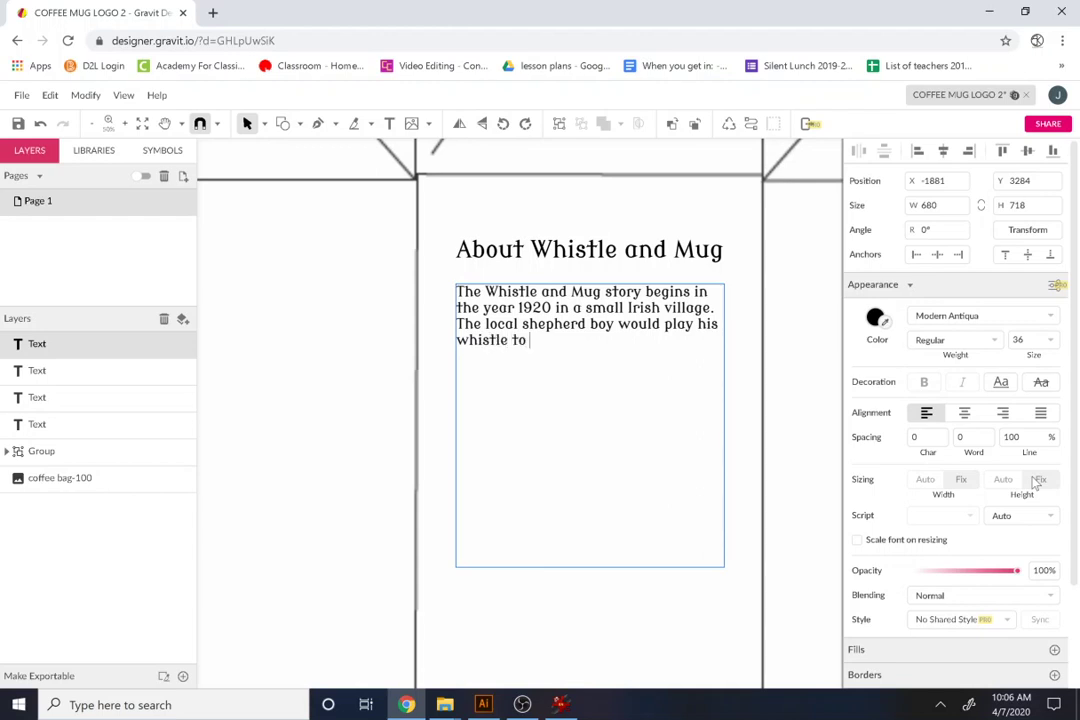
{"action": "type", "text": "lead the sheep"}
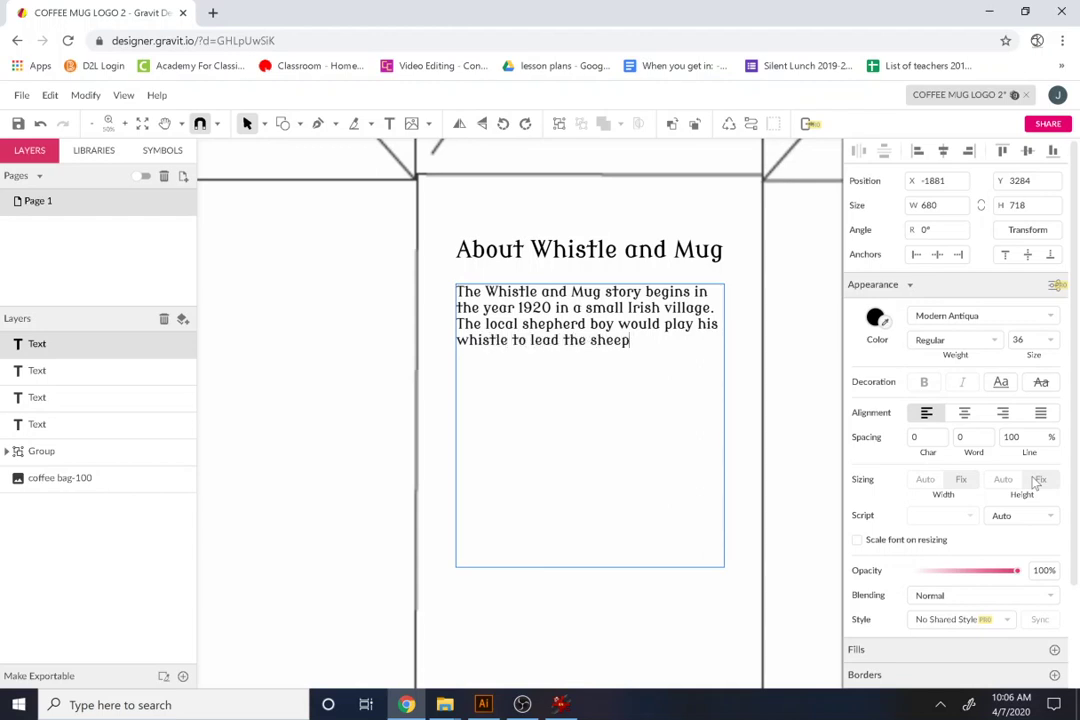
{"action": "type", "text": ". One day he play"}
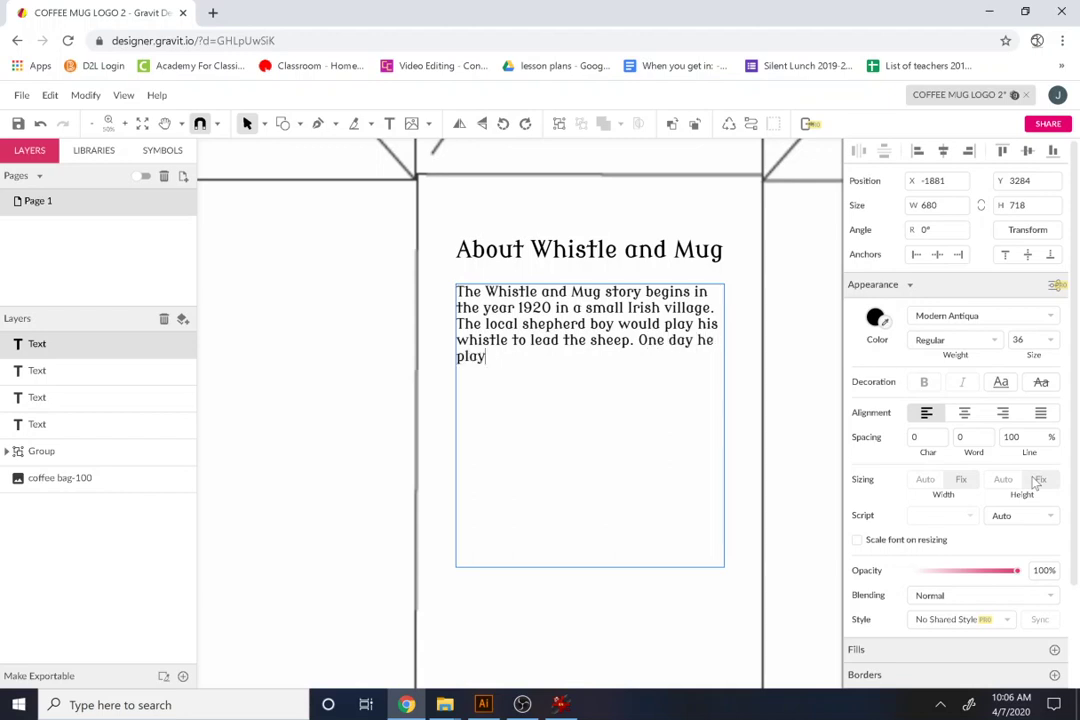
{"action": "type", "text": "ed his whist"}
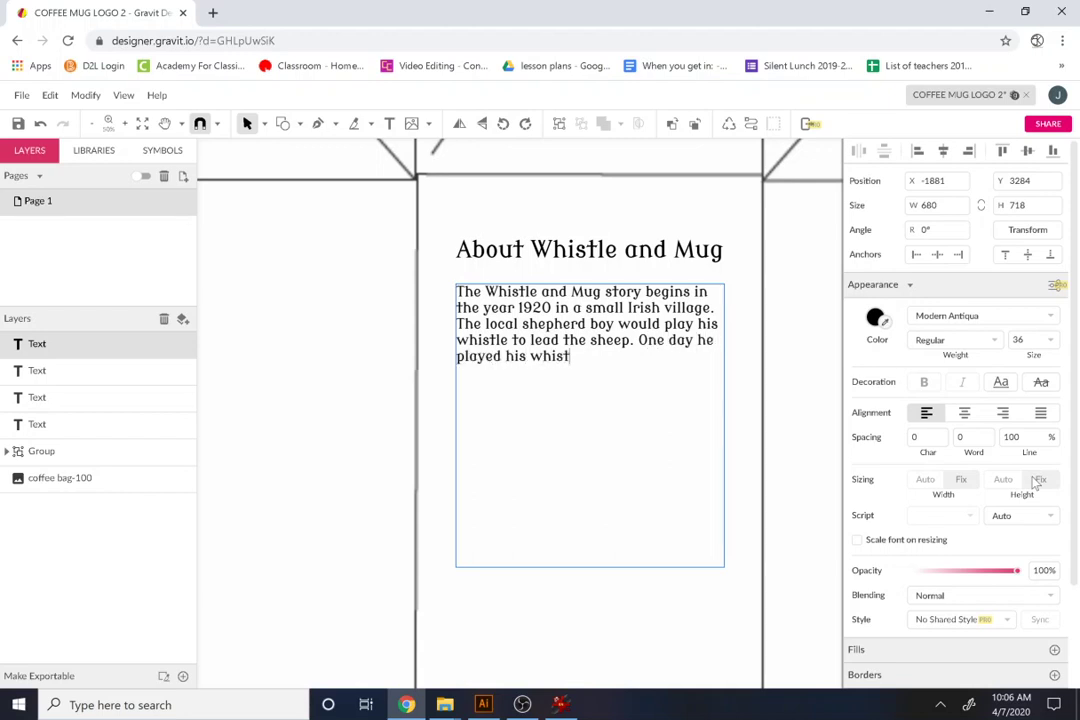
{"action": "type", "text": "le so well, the "}
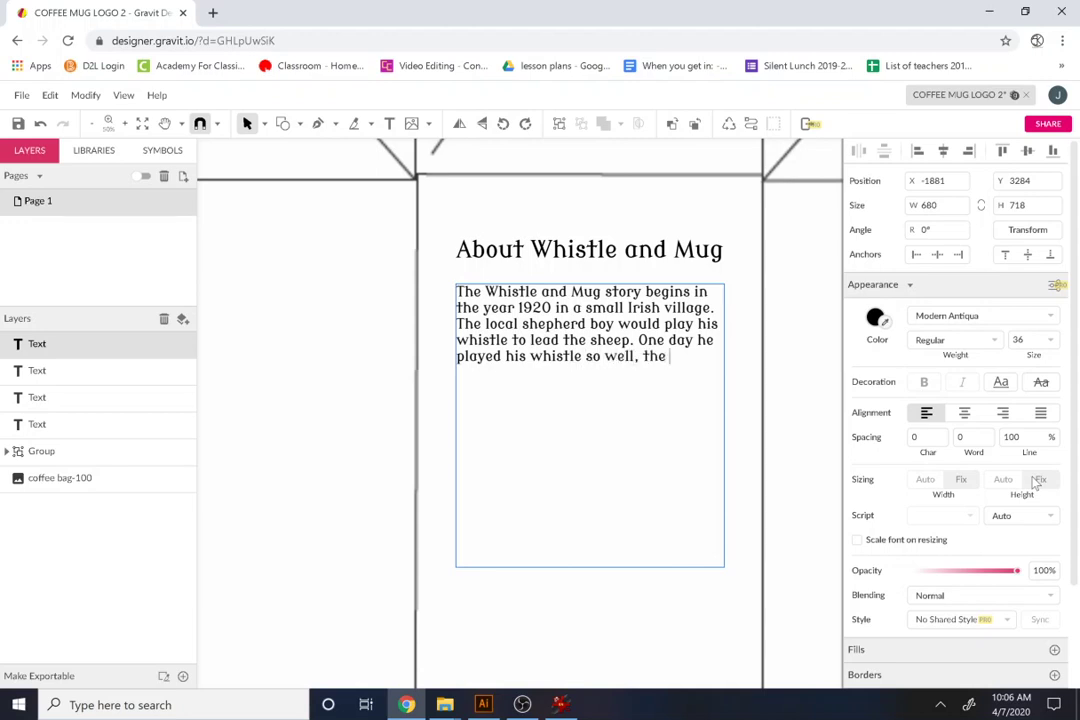
{"action": "type", "text": "flowers blooome"}
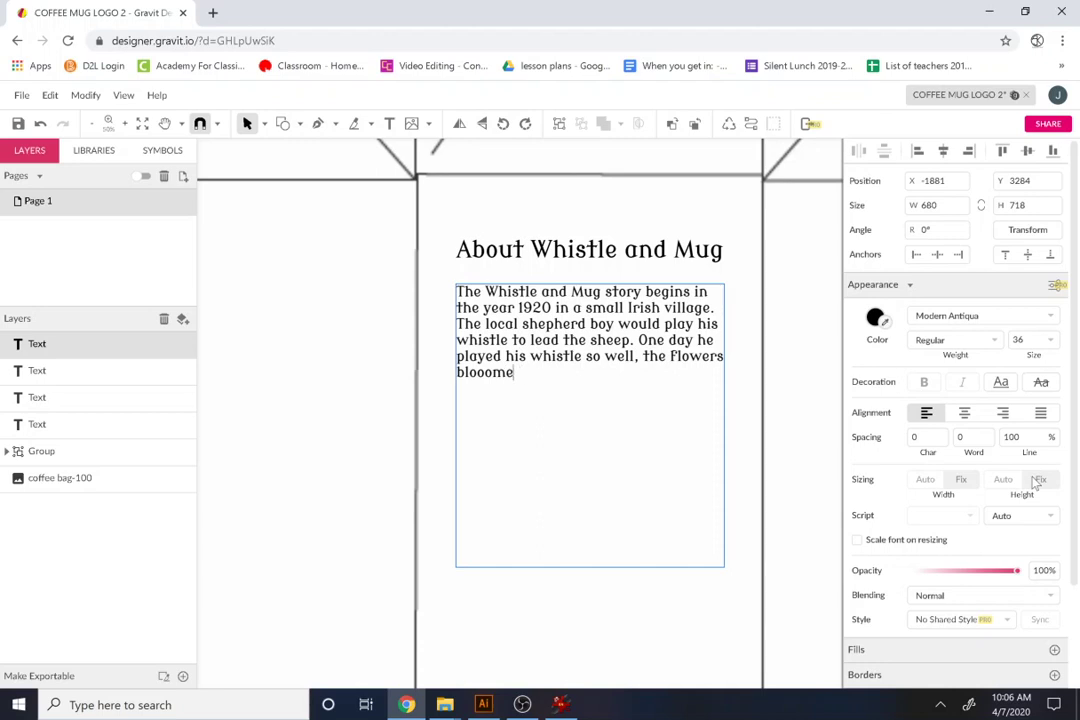
- Continue with '…a month early and the barley harvest was plentiful that year.'
{"action": "key", "text": "BackSpace"}
{"action": "key", "text": "BackSpace"}
{"action": "key", "text": "BackSpace"}
{"action": "type", "text": "med and the"}
{"action": "key", "text": "BackSpace"}
{"action": "key", "text": "BackSpace"}
{"action": "key", "text": "BackSpace"}
{"action": "key", "text": "BackSpace"}
{"action": "key", "text": "BackSpace"}
{"action": "key", "text": "BackSpace"}
{"action": "key", "text": "BackSpace"}
{"action": "type", "text": "a mont"}
{"action": "key", "text": "BackSpace"}
{"action": "type", "text": "nth early"}
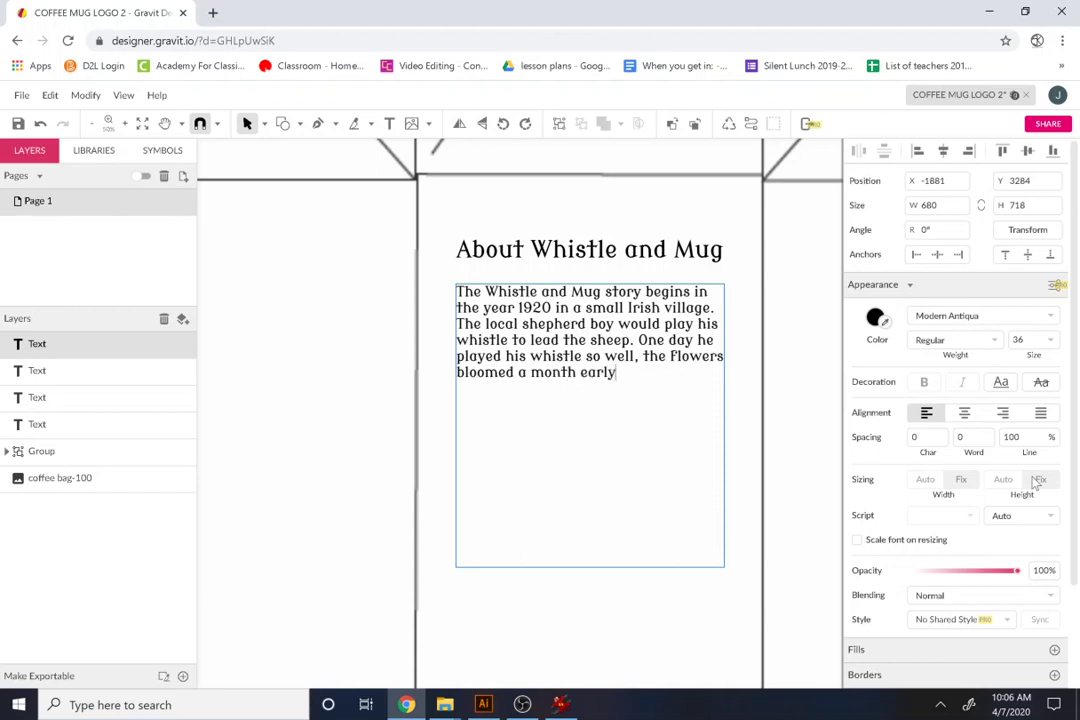
{"action": "type", "text": " and the barley hard"}
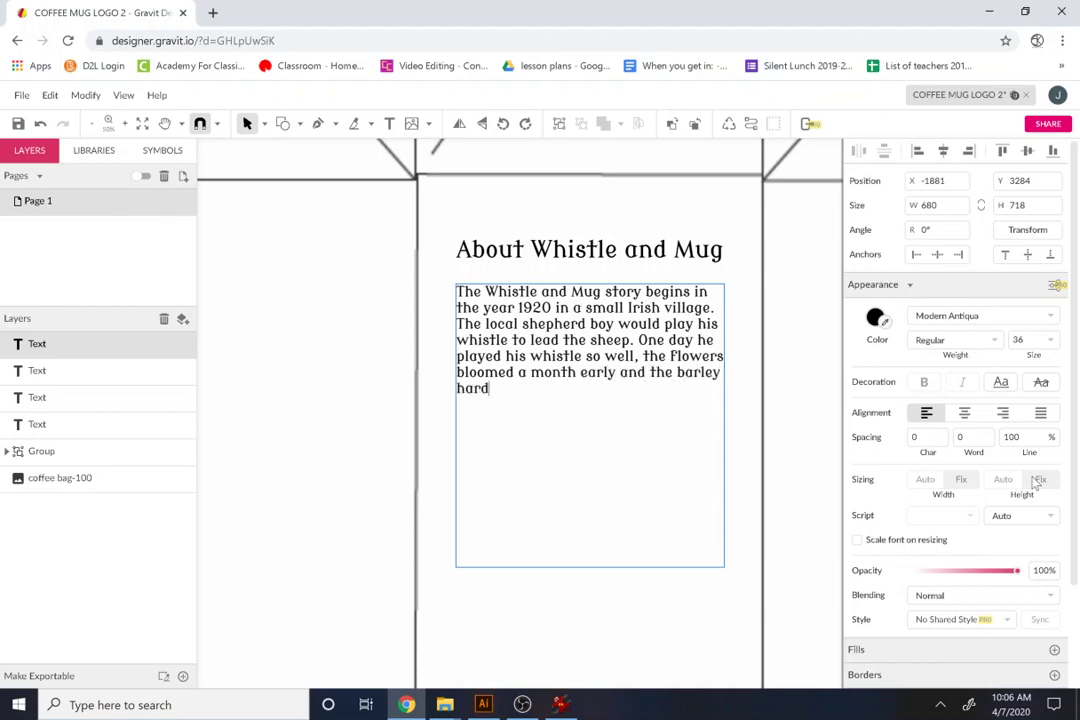
{"action": "key", "text": "BackSpace"}
{"action": "type", "text": "vest was plantif"}
{"action": "key", "text": "BackSpace"}
{"action": "key", "text": "BackSpace"}
{"action": "key", "text": "BackSpace"}
{"action": "key", "text": "BackSpace"}
{"action": "key", "text": "BackSpace"}
{"action": "type", "text": "en"}
{"action": "key", "text": "BackSpace"}
{"action": "key", "text": "BackSpace"}
{"action": "key", "text": "BackSpace"}
{"action": "key", "text": "BackSpace"}
{"action": "type", "text": "ove"}
{"action": "key", "text": "BackSpace"}
{"action": "key", "text": "BackSpace"}
{"action": "key", "text": "BackSpace"}
{"action": "type", "text": "plentiful"}
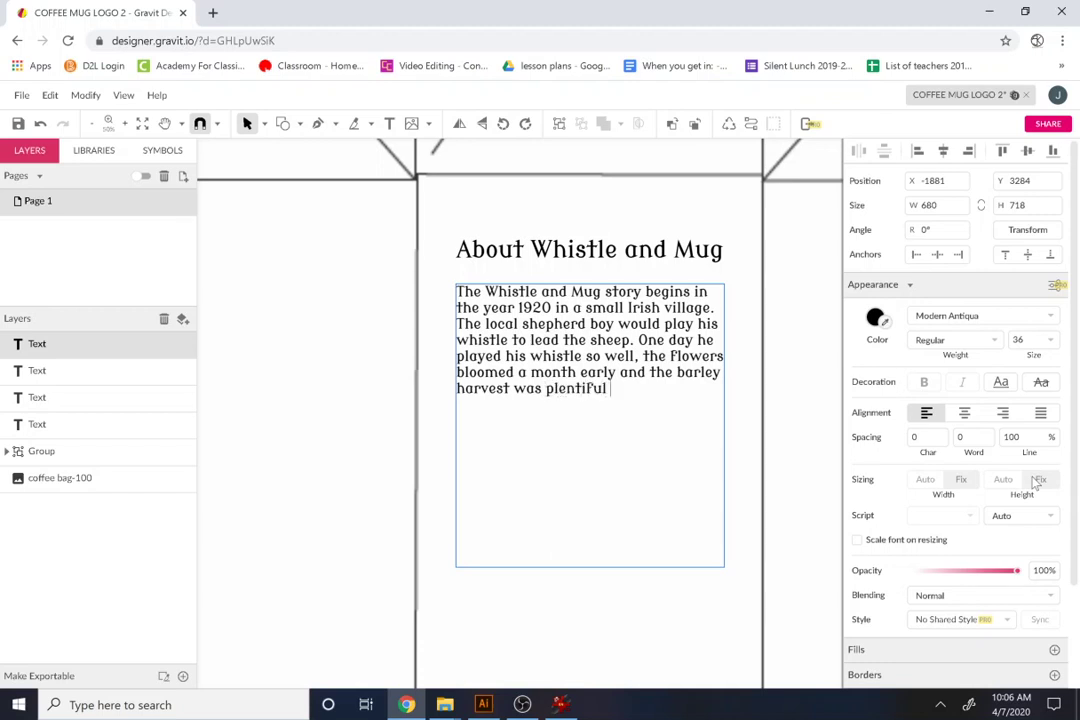
{"action": "type", "text": " that year. The Whiste"}
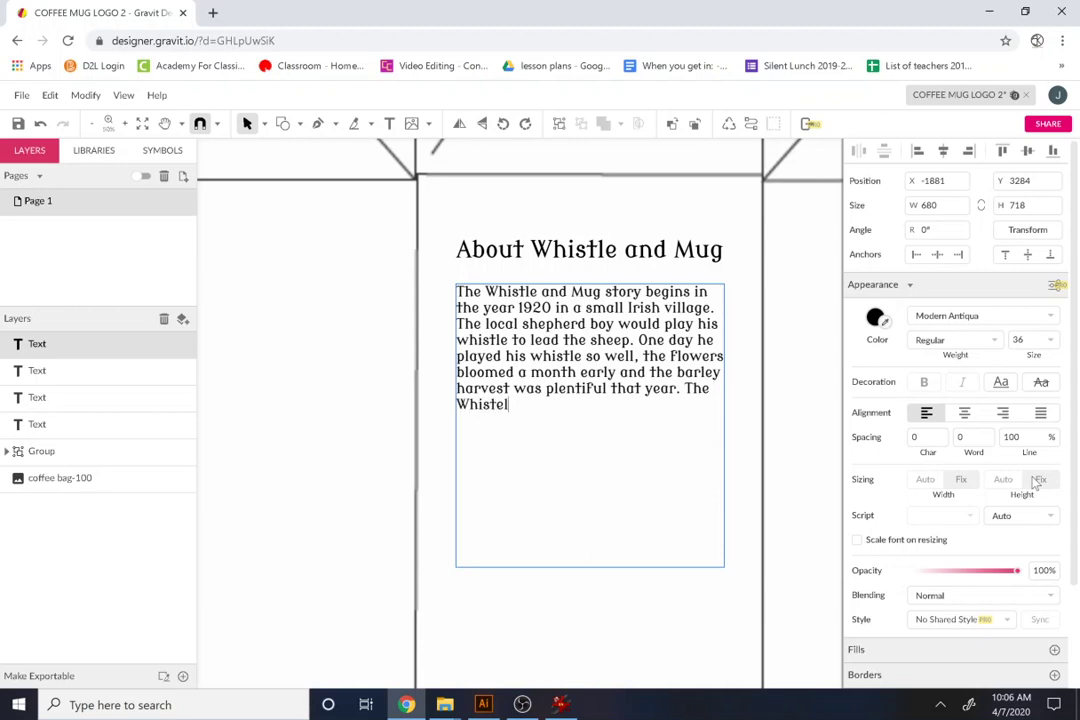
- Finish the story: '…continued playing the beautiful pipe music as we roast our beans…tasted in each cup.'
{"action": "key", "text": "BackSpace"}
{"action": "type", "text": "le and Mug Brand has "}
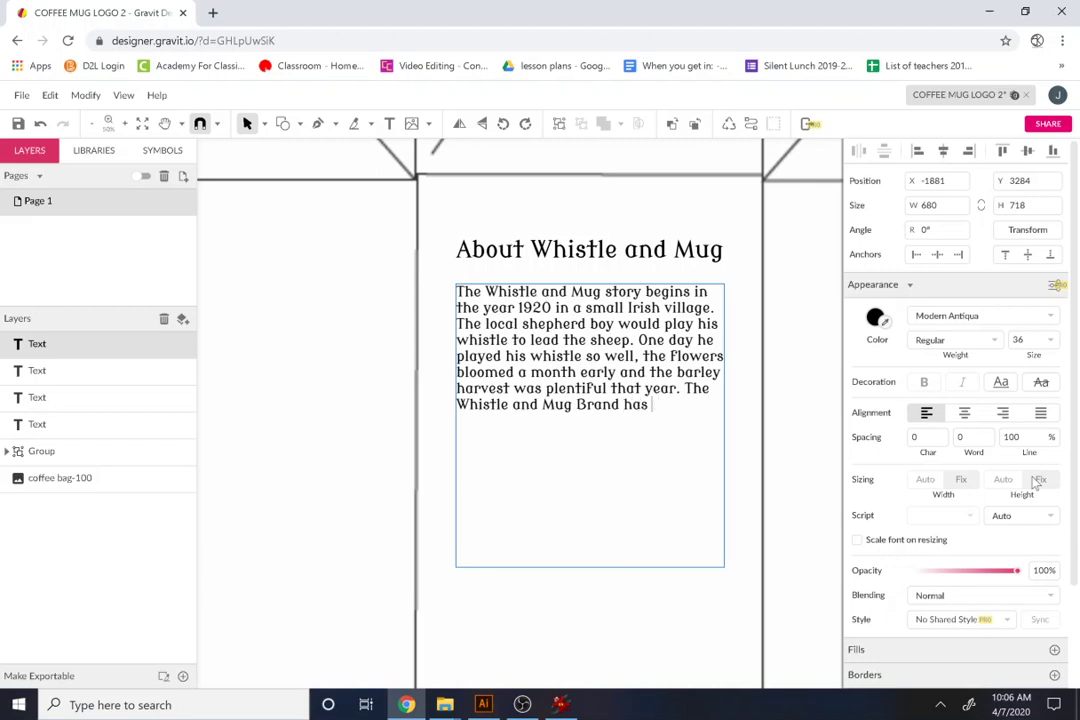
{"action": "type", "text": "used that"}
{"action": "key", "text": "BackSpace"}
{"action": "key", "text": "BackSpace"}
{"action": "key", "text": "BackSpace"}
{"action": "key", "text": "BackSpace"}
{"action": "key", "text": "BackSpace"}
{"action": "key", "text": "BackSpace"}
{"action": "key", "text": "BackSpace"}
{"action": "key", "text": "BackSpace"}
{"action": "key", "text": "BackSpace"}
{"action": "key", "text": "BackSpace"}
{"action": "key", "text": "BackSpace"}
{"action": "key", "text": "BackSpace"}
{"action": "key", "text": "BackSpace"}
{"action": "key", "text": "BackSpace"}
{"action": "key", "text": "BackSpace"}
{"action": "key", "text": "BackSpace"}
{"action": "type", "text": "nd has continued pla"}
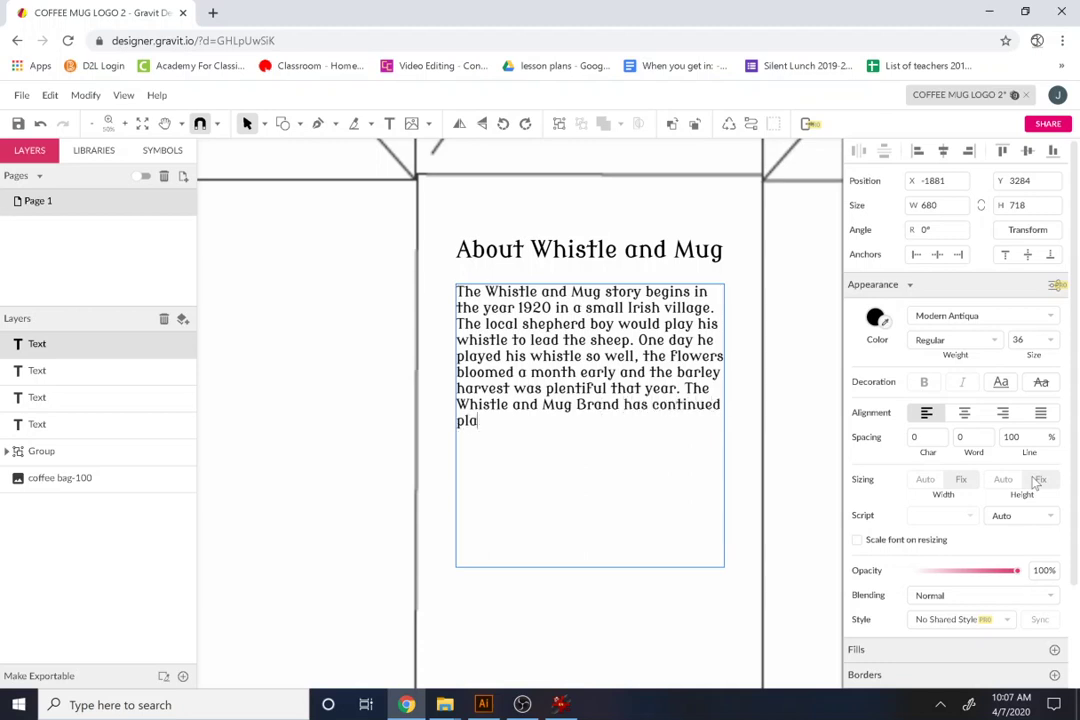
{"action": "type", "text": "ying the beatu"}
{"action": "key", "text": "BackSpace"}
{"action": "key", "text": "BackSpace"}
{"action": "type", "text": "utiful"}
{"action": "key", "text": "BackSpace"}
{"action": "key", "text": "BackSpace"}
{"action": "key", "text": "BackSpace"}
{"action": "key", "text": "BackSpace"}
{"action": "type", "text": "iful pipe music"}
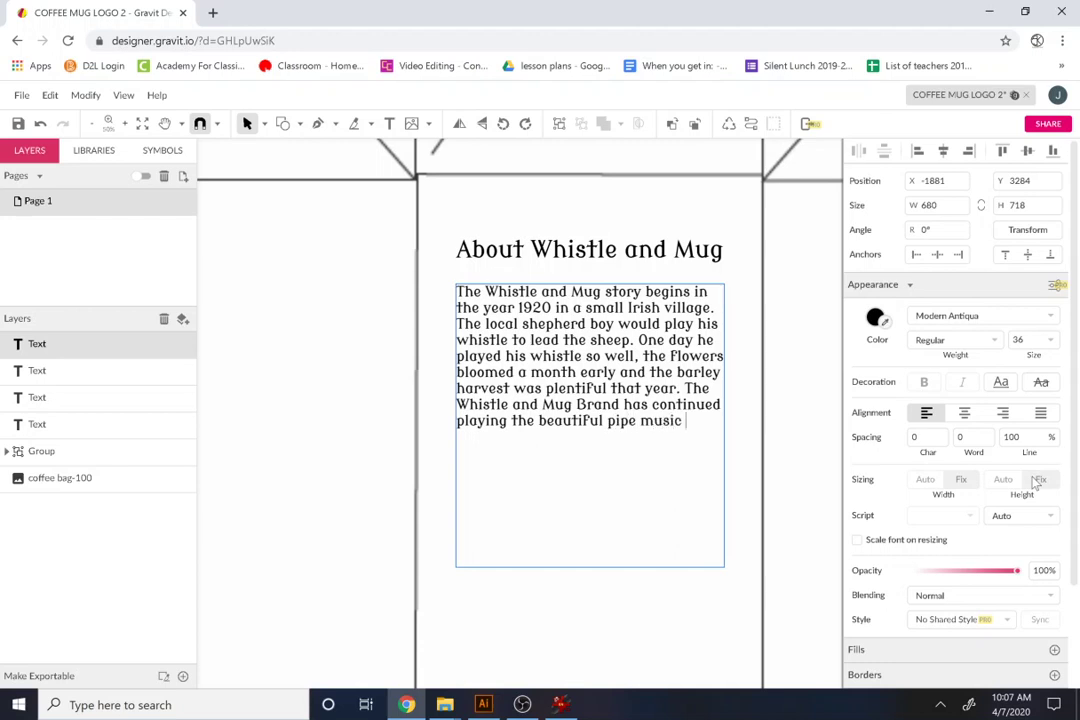
{"action": "type", "text": " as their"}
{"action": "key", "text": "BackSpace"}
{"action": "key", "text": "BackSpace"}
{"action": "key", "text": "BackSpace"}
{"action": "key", "text": "BackSpace"}
{"action": "key", "text": "BackSpace"}
{"action": "type", "text": "we roast our beans and"}
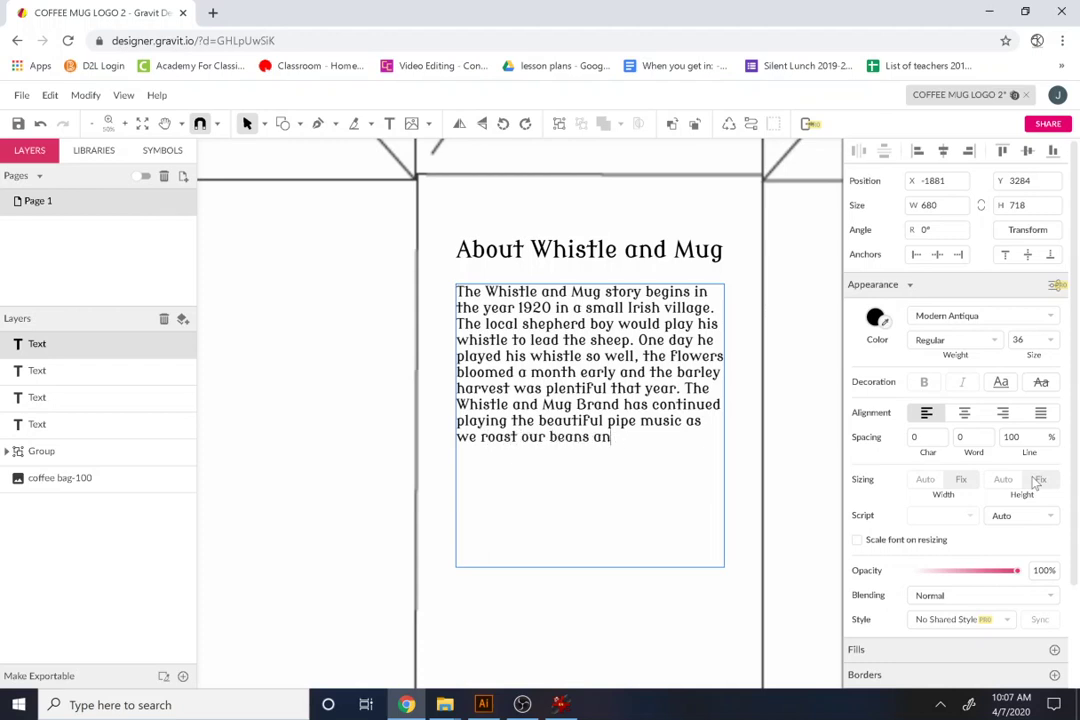
{"action": "key", "text": "BackSpace"}
{"action": "key", "text": "BackSpace"}
{"action": "key", "text": "BackSpace"}
{"action": "type", "text": "to ensure the magic of "}
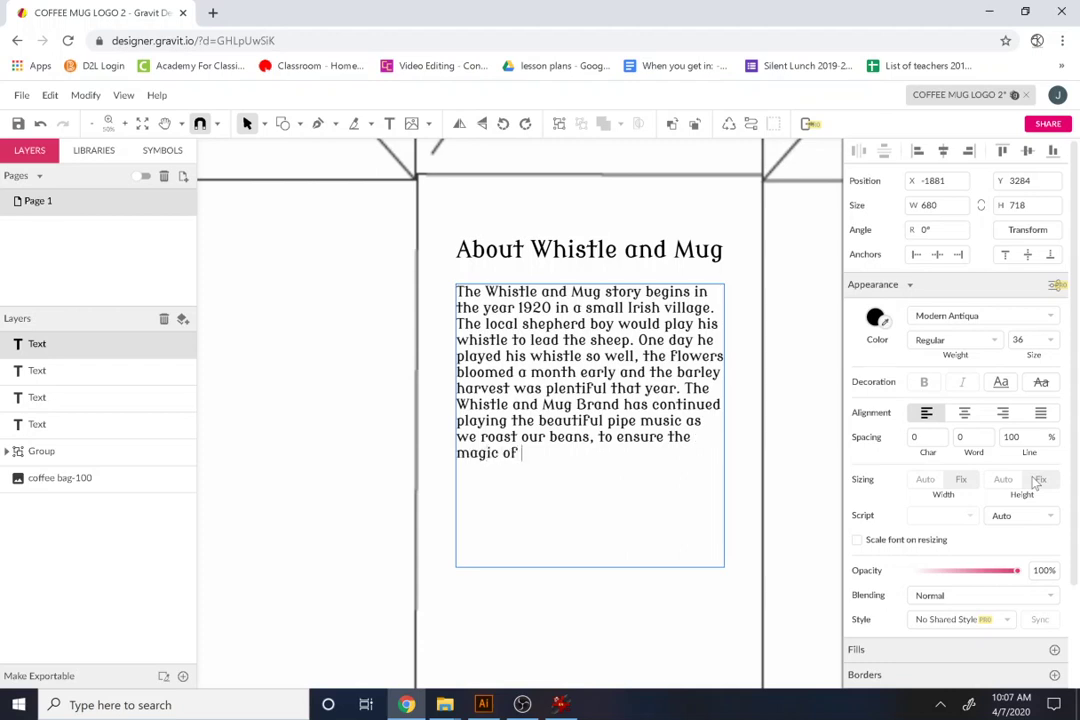
{"action": "type", "text": "the high"}
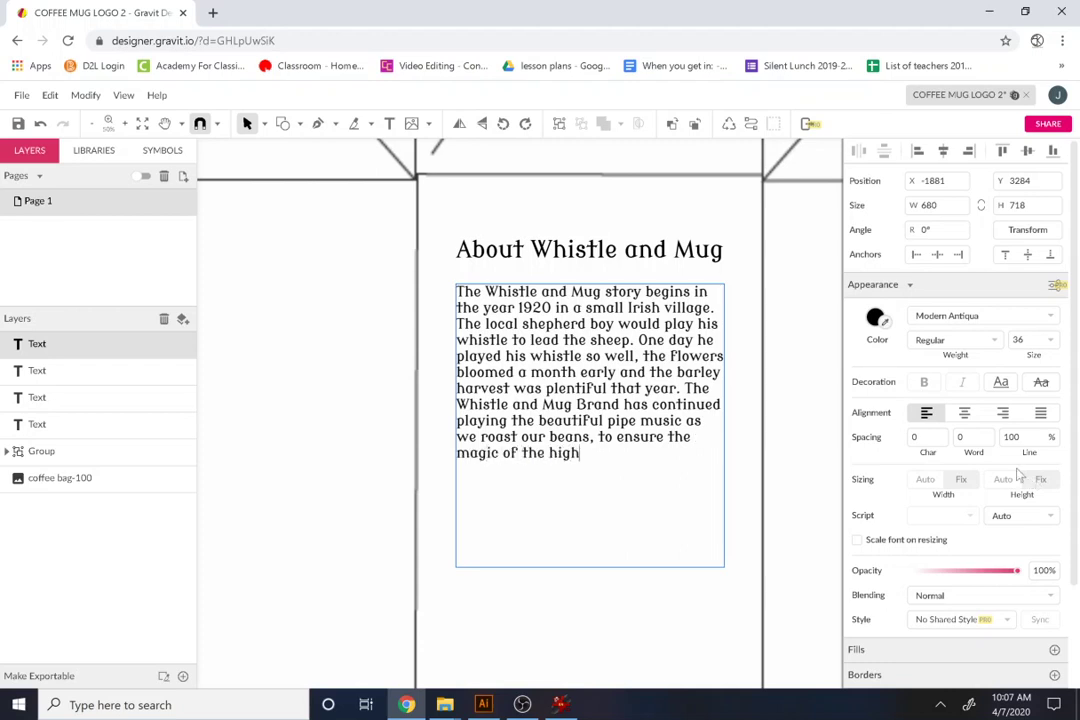
{"action": "type", "text": "lands is tasted in each cup."}
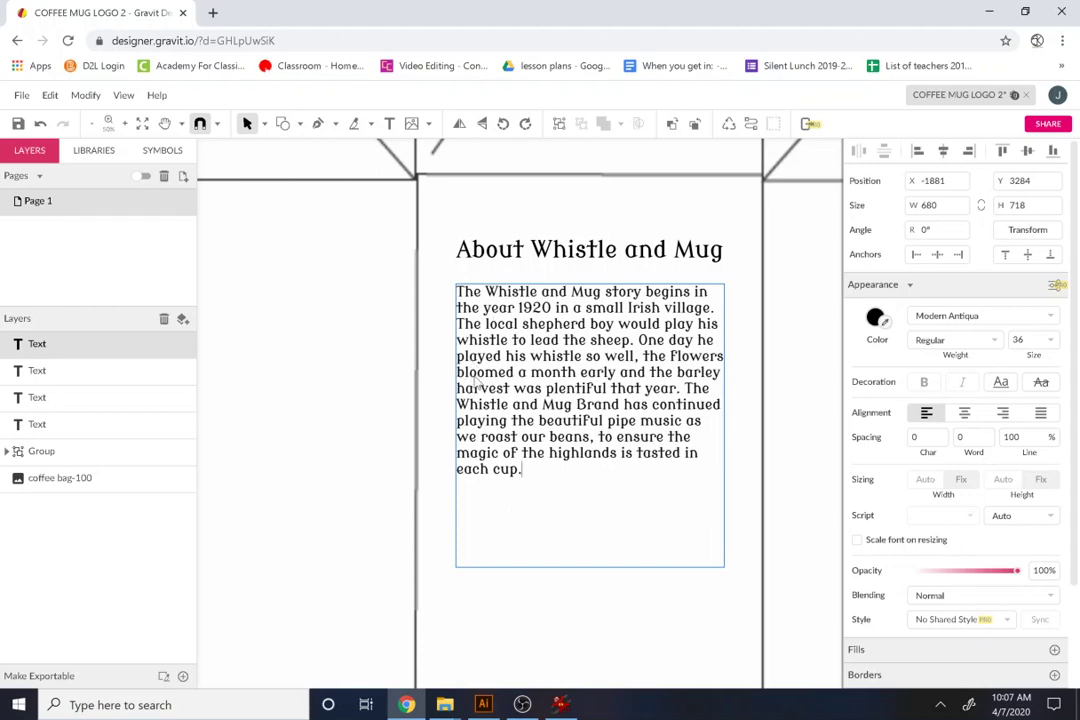
- Finish editing the story paragraph, undoing an accidental move of the bag template
{"action": "key", "text": "ctrl+a"}
{"action": "scroll", "coordinate": [470, 381], "scroll_direction": "down", "scroll_amount": 2}
{"action": "scroll", "coordinate": [463, 376], "scroll_direction": "down", "scroll_amount": 4}
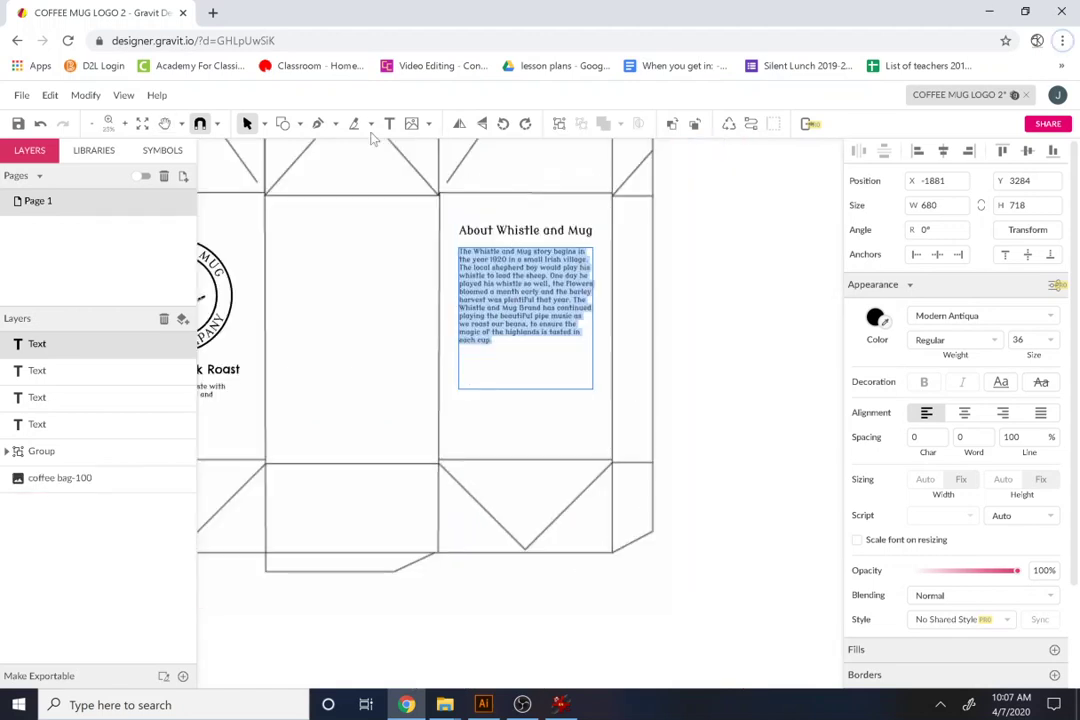
{"action": "key", "text": "Escape"}
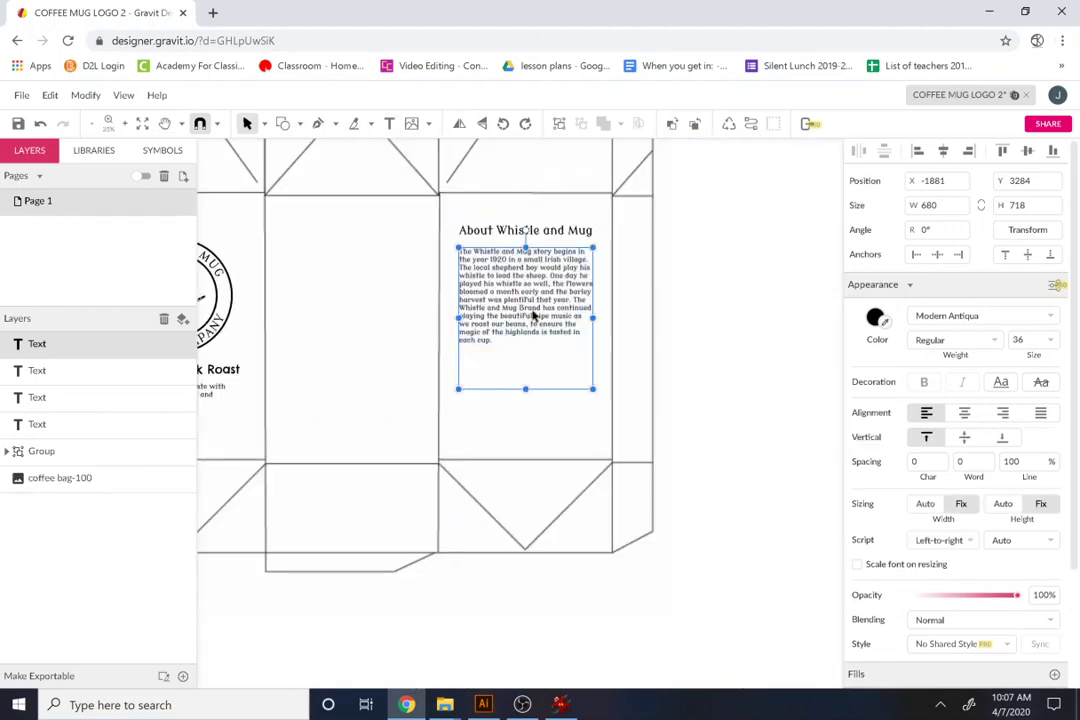
{"action": "left_click", "coordinate": [457, 206]}
{"action": "left_click", "coordinate": [550, 306], "text": "shift"}
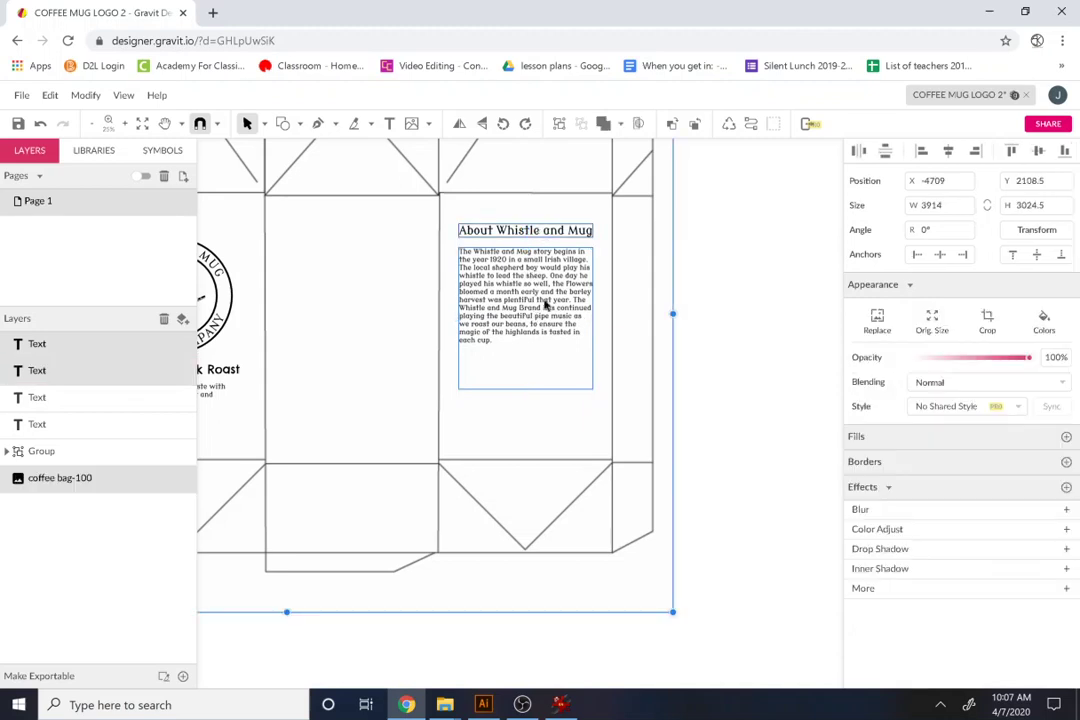
{"action": "left_click_drag", "start_coordinate": [545, 309], "coordinate": [544, 330]}
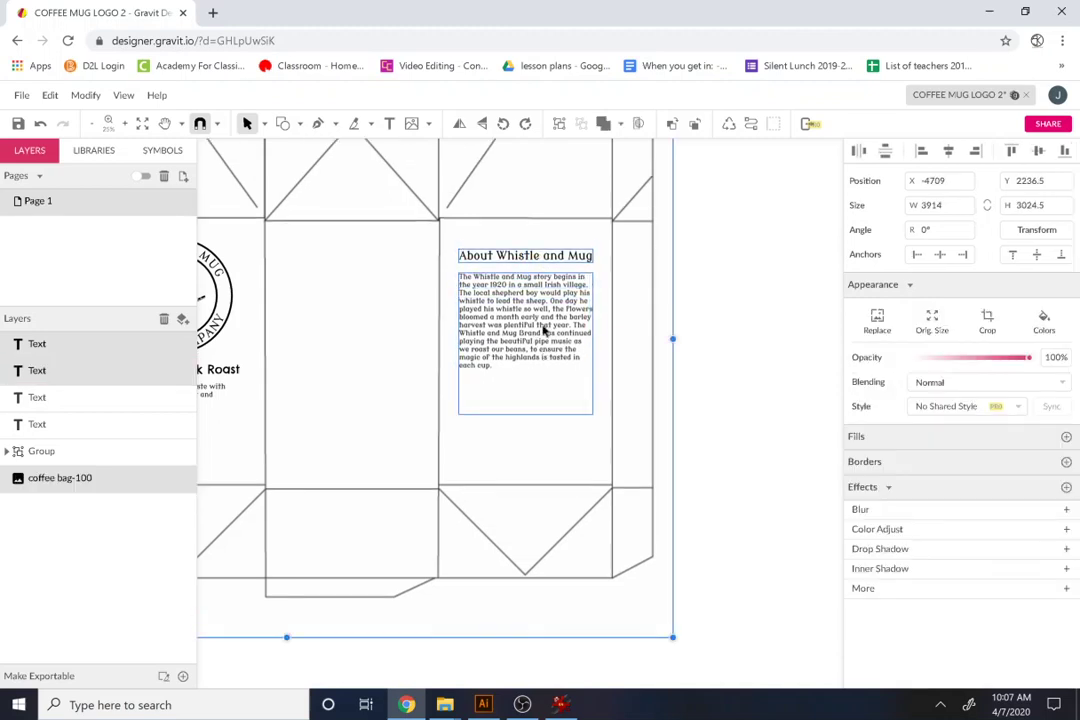
{"action": "key", "text": "ctrl+z"}
{"action": "left_click", "coordinate": [697, 285]}
- Shift the heading and story slightly down and right, then pan back to the front logo panel
{"action": "left_click", "coordinate": [583, 360]}
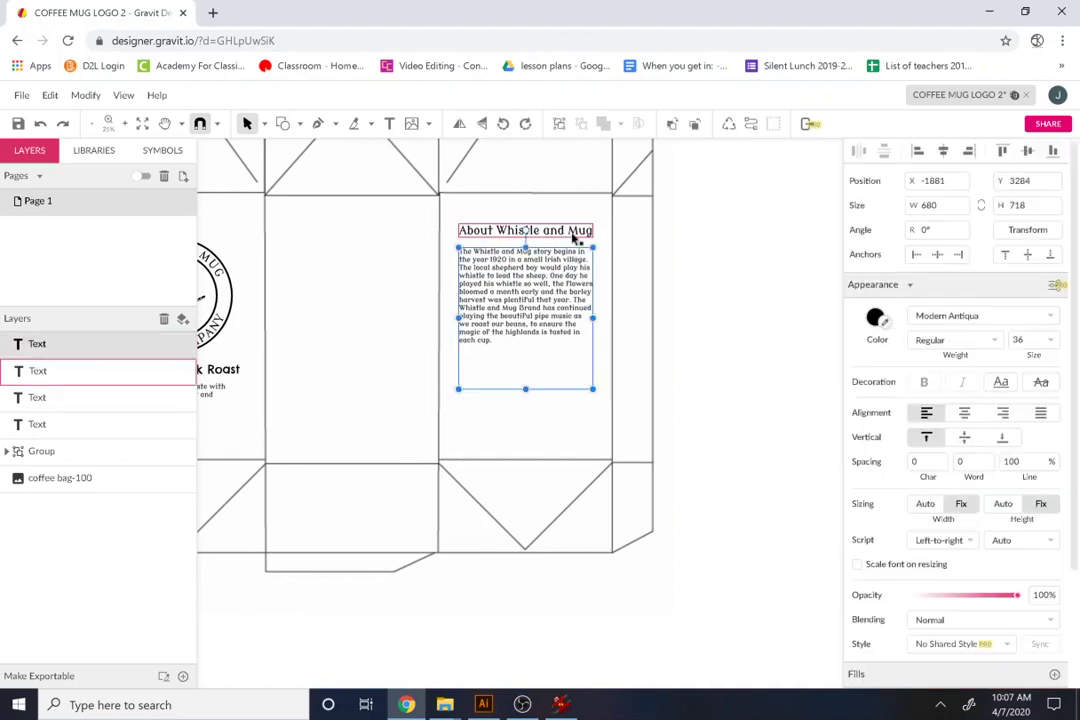
{"action": "left_click", "coordinate": [575, 234], "text": "shift"}
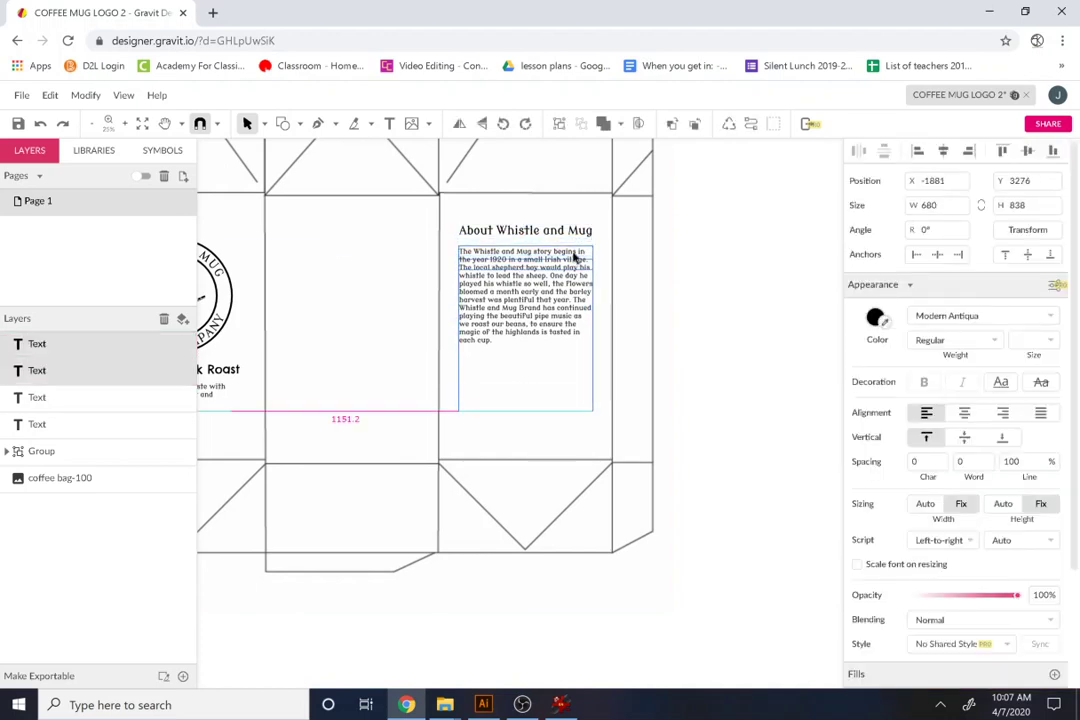
{"action": "left_click_drag", "start_coordinate": [575, 257], "coordinate": [575, 279]}
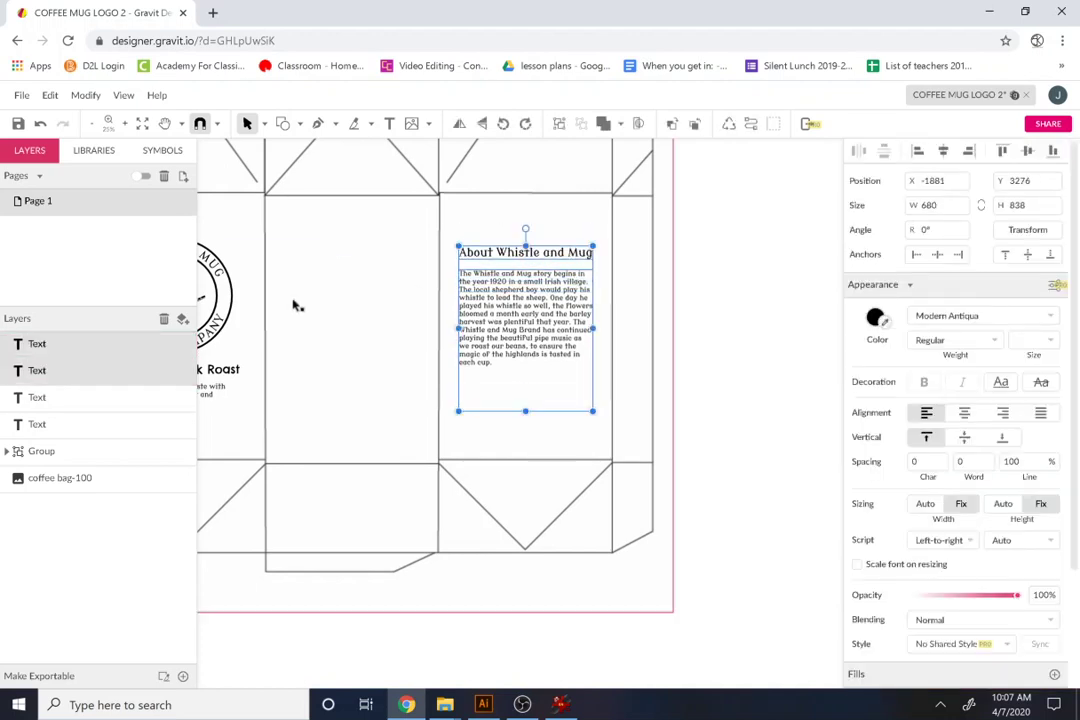
{"action": "key", "text": "Right"}
{"action": "key", "text": "Right"}
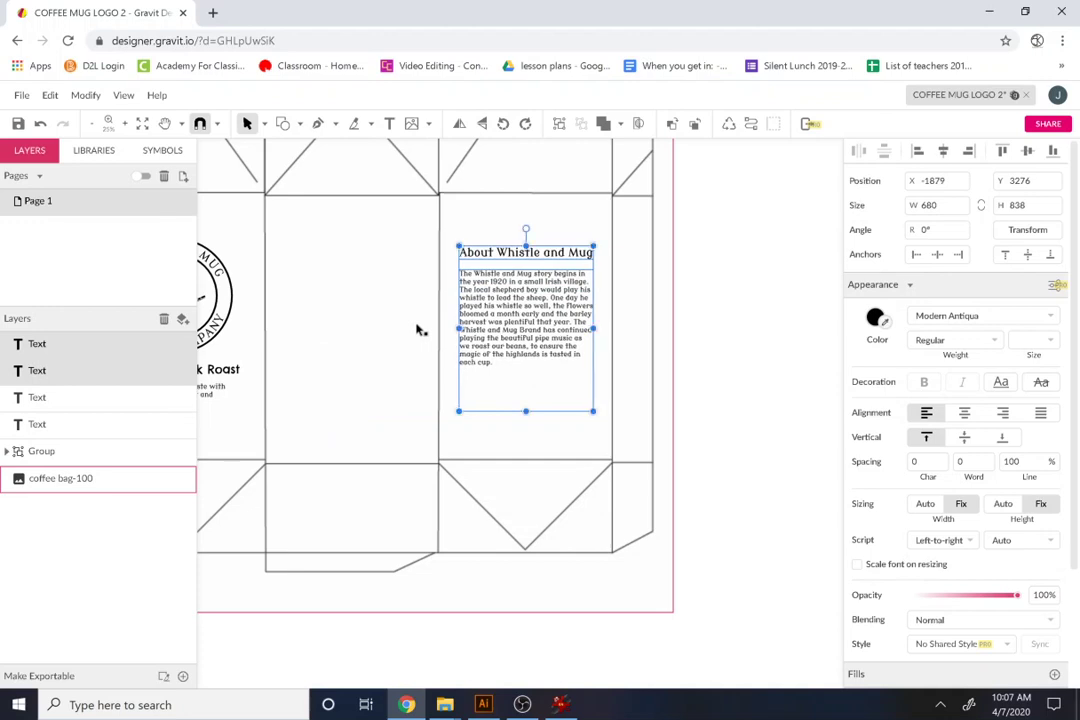
{"action": "key", "text": "space"}
{"action": "left_click_drag", "start_coordinate": [318, 366], "coordinate": [672, 379]}
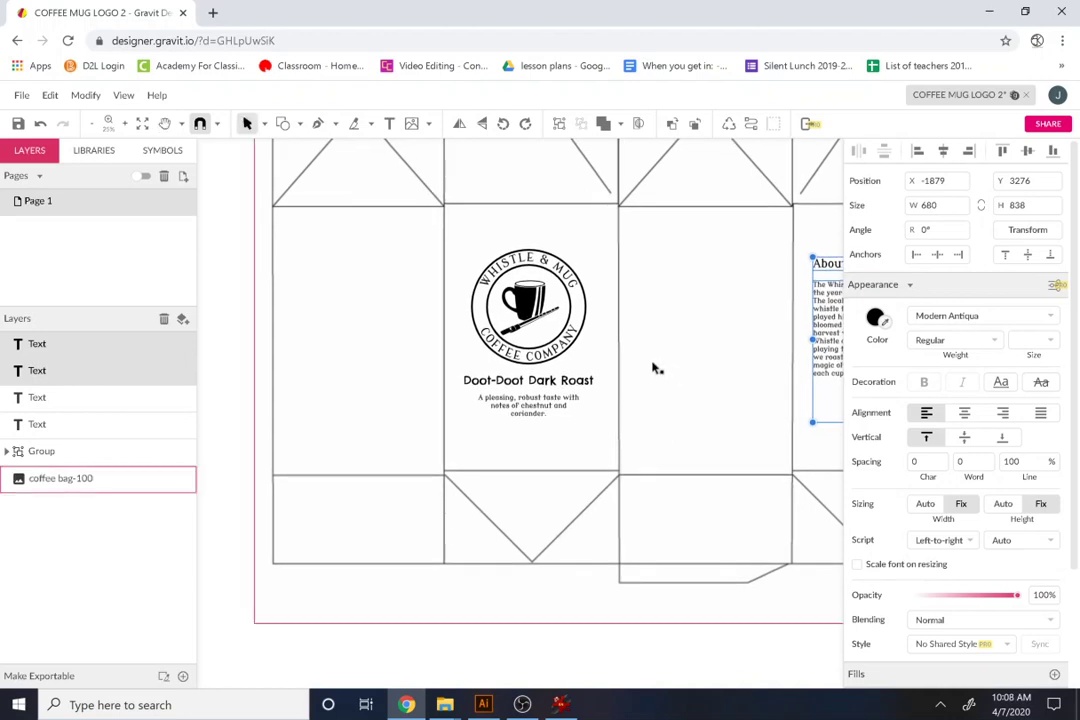
- On the left panel, type 'Brewing Instructions' with lines recommending pour-over brewing and a minimum water temperature
{"action": "left_click", "coordinate": [205, 334]}
{"action": "key", "text": "t"}
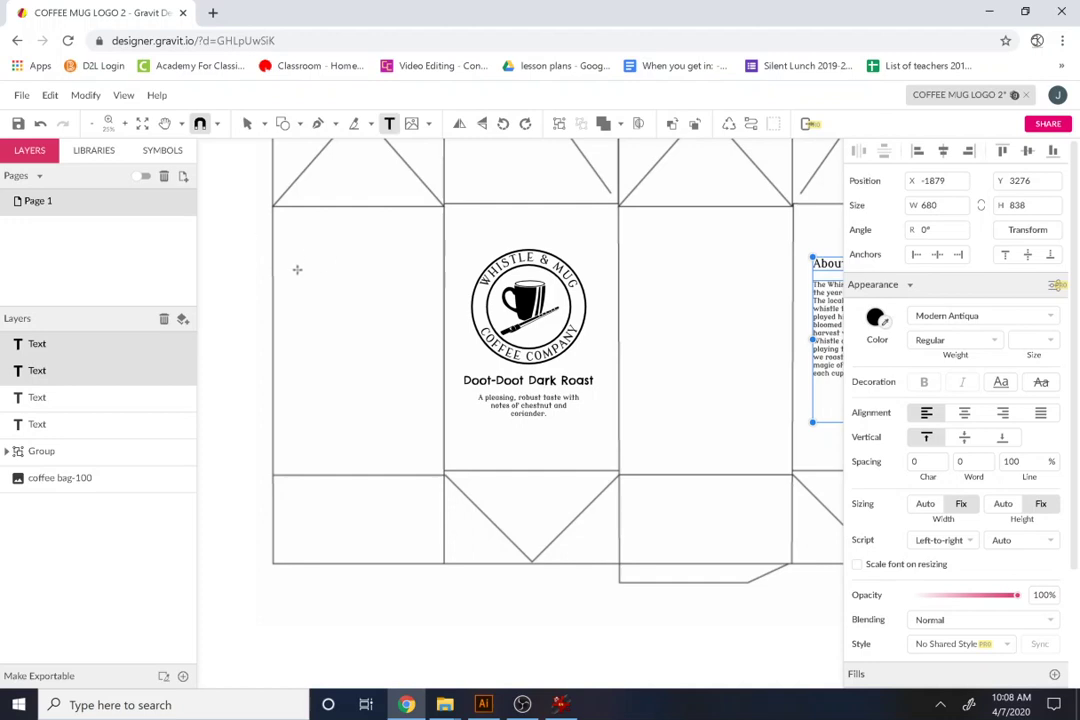
{"action": "left_click", "coordinate": [300, 255]}
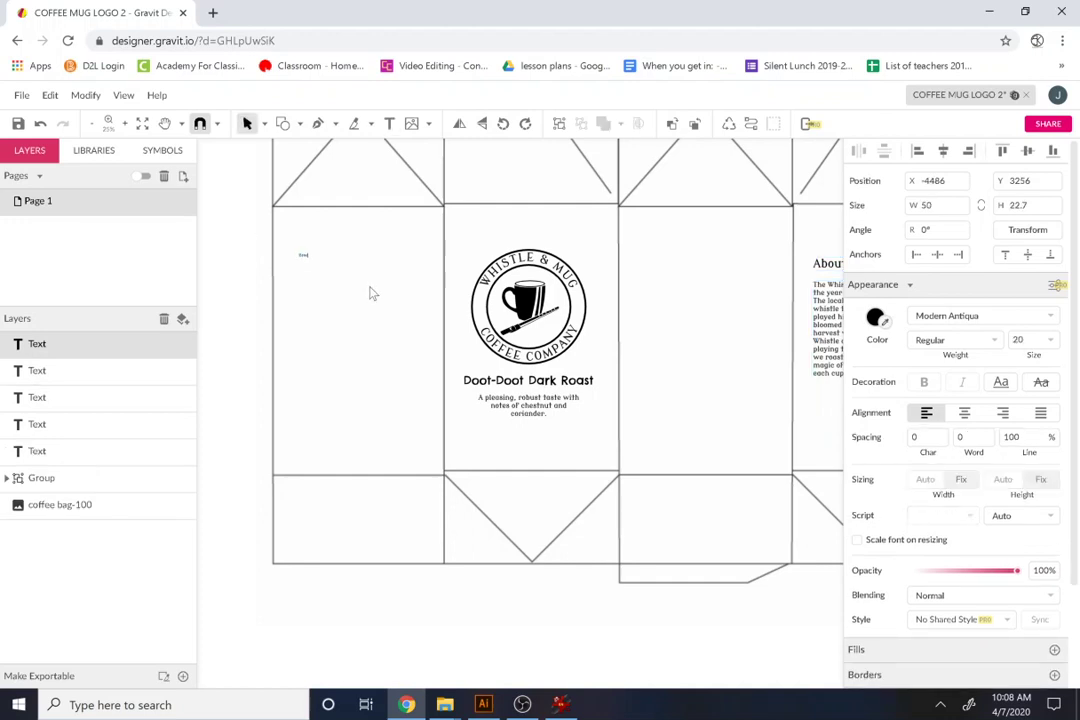
{"action": "type", "text": "Brewing"}
{"action": "type", "text": " I"}
{"action": "type", "text": "nstructions"}
{"action": "type", "text": "sult"}
{"action": "type", "text": "brew"}
{"action": "key", "text": "Return"}
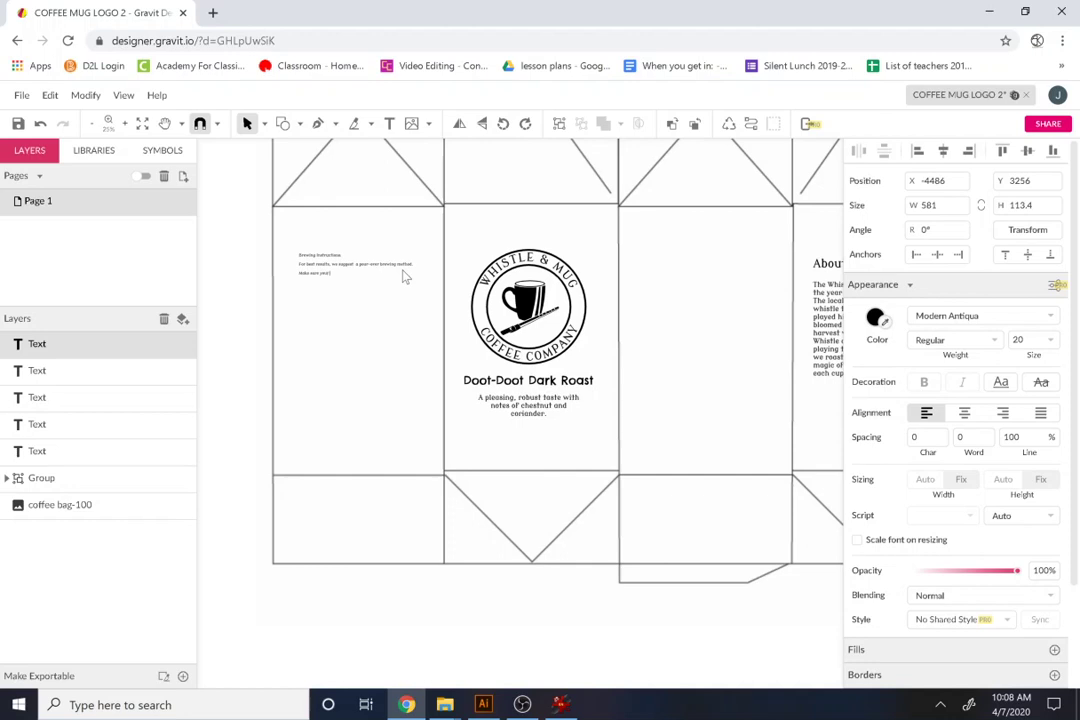
{"action": "type", "text": "water"}
{"action": "type", "text": "rees"}
{"action": "key", "text": "BackSpace"}
{"action": "key", "text": "BackSpace"}
{"action": "key", "text": "BackSpace"}
{"action": "key", "text": "BackSpace"}
- Launch Character Map from Windows search and copy the degree sign (°)
{"action": "left_click", "coordinate": [253, 705]}
{"action": "type", "text": "character"}
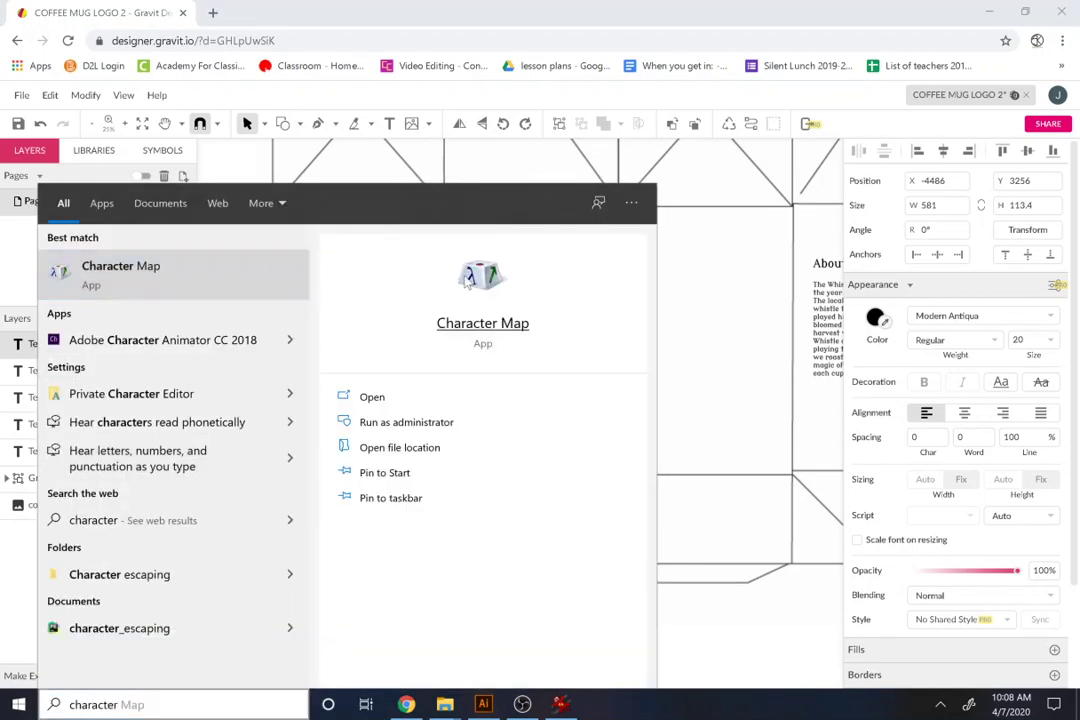
{"action": "key", "text": "Return"}
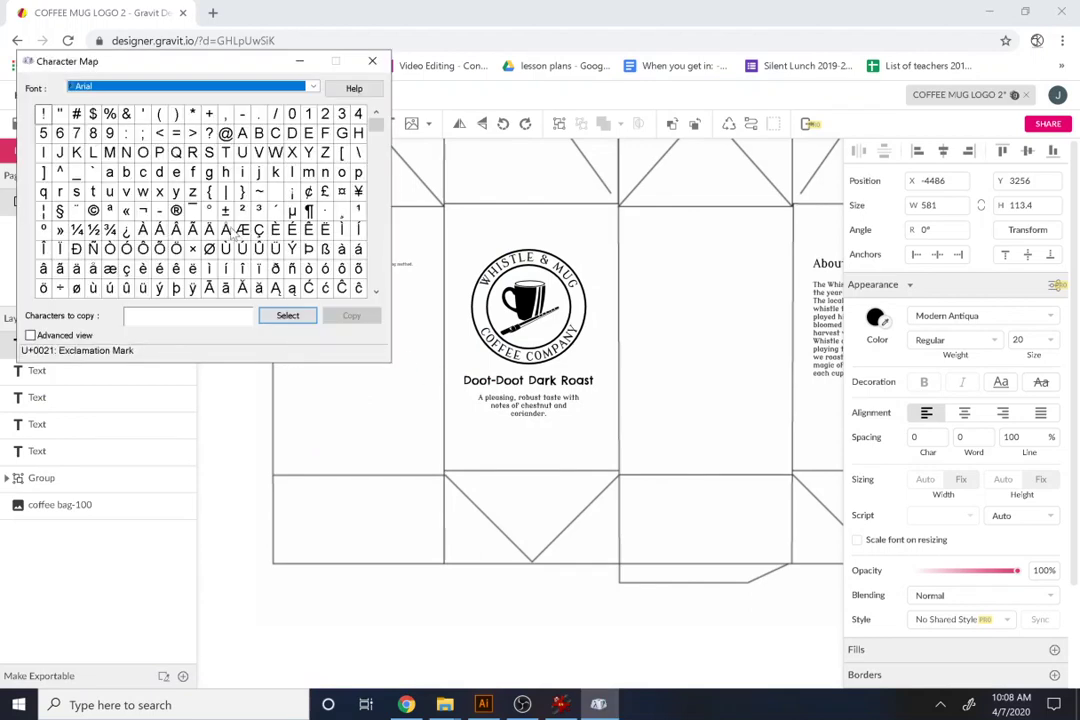
{"action": "left_click", "coordinate": [208, 210]}
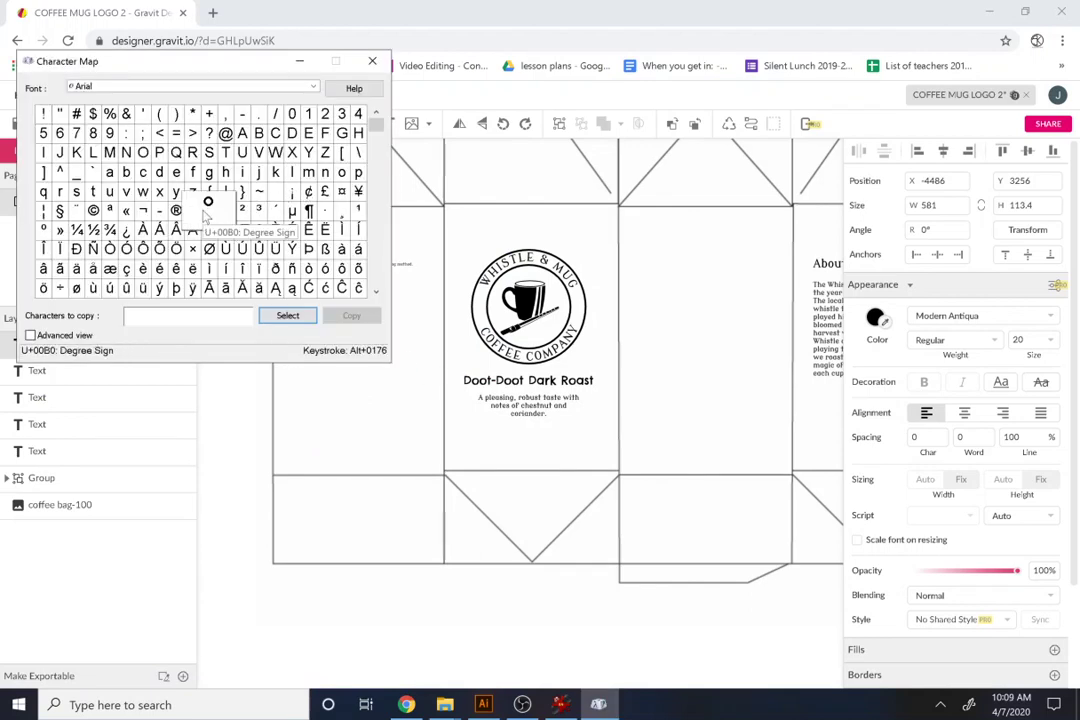
{"action": "left_click", "coordinate": [288, 316]}
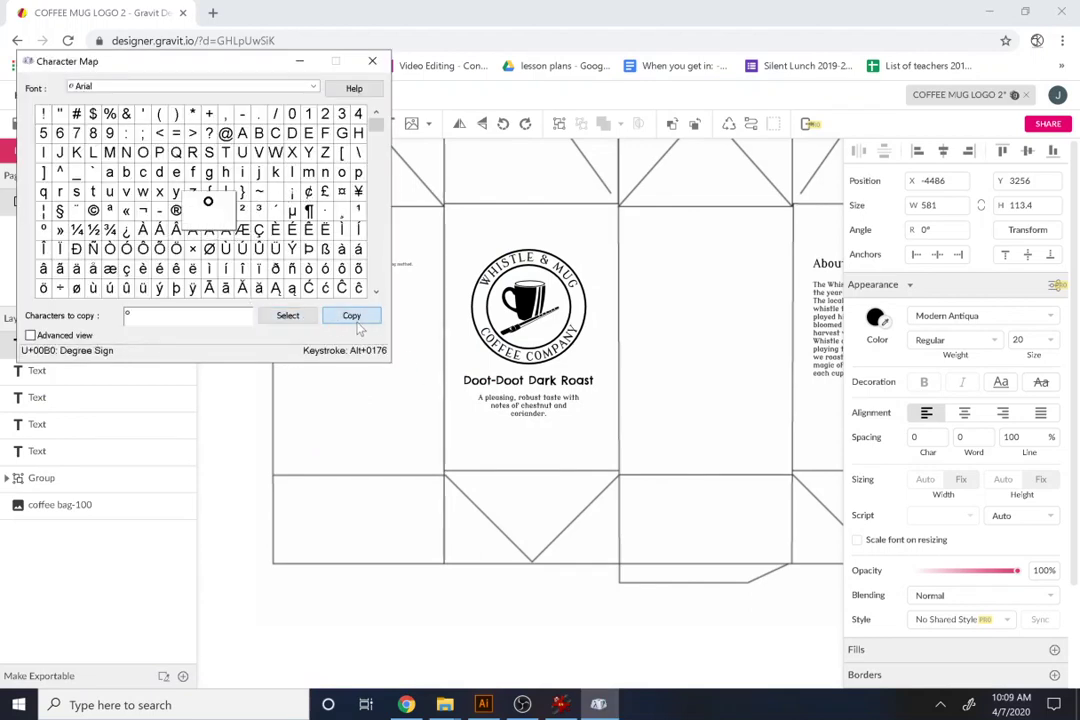
{"action": "left_click", "coordinate": [381, 386]}
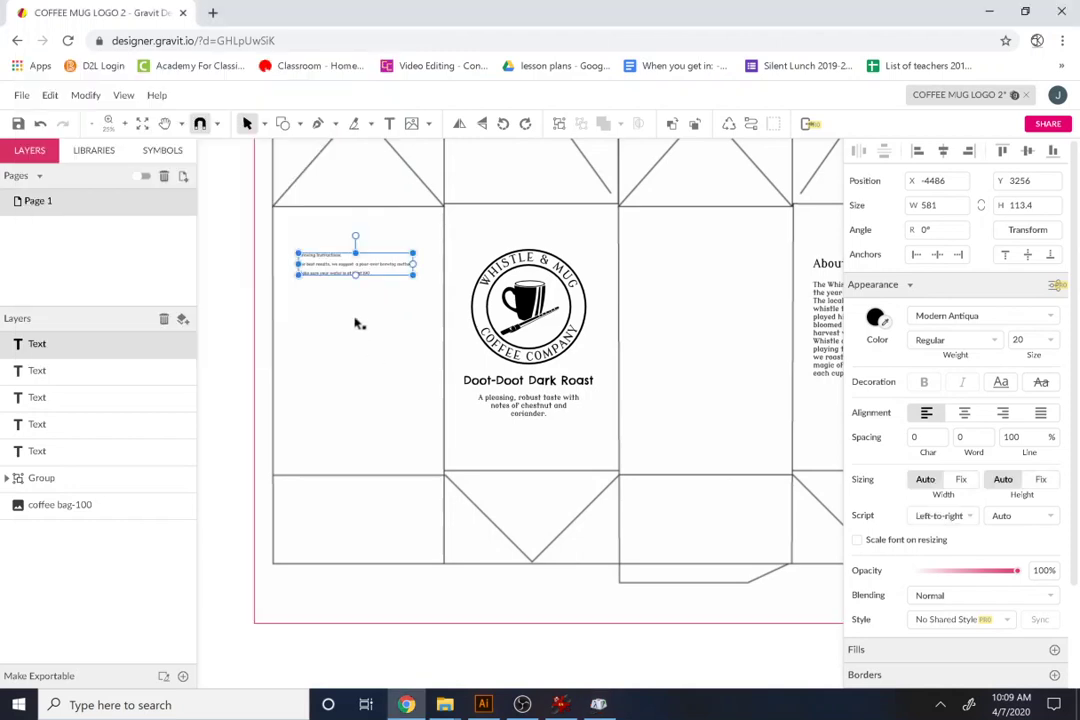
- Finish the water line so it reads 'at least 190° F before pouring.'
{"action": "double_click", "coordinate": [368, 268]}
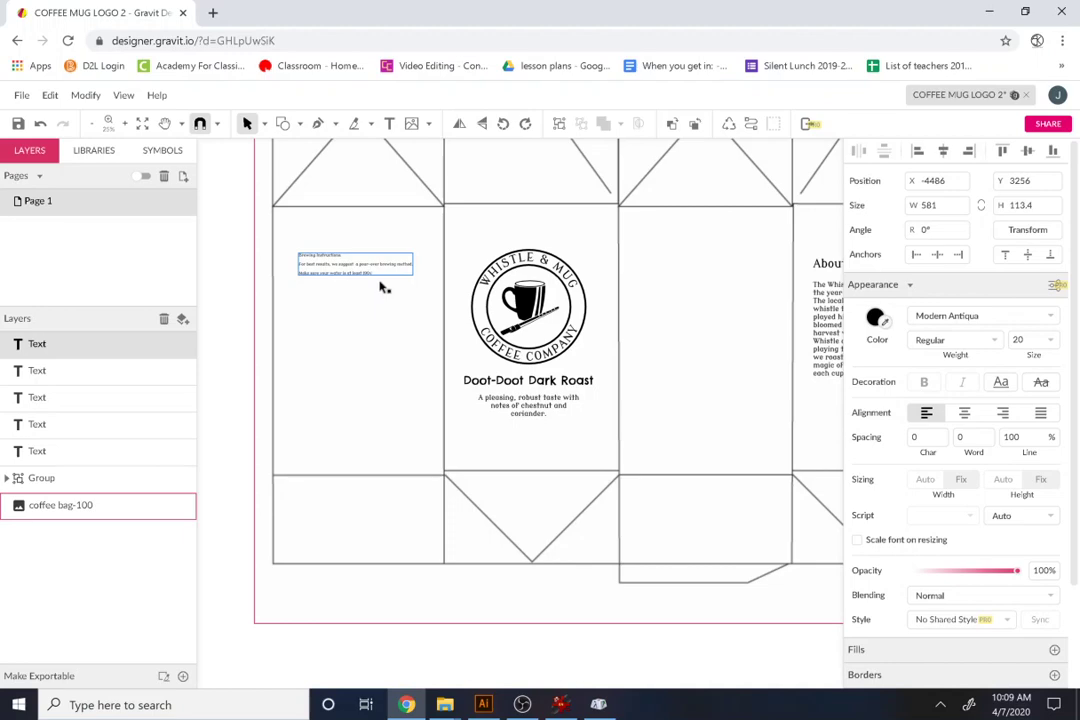
{"action": "scroll", "coordinate": [380, 287], "scroll_direction": "up", "scroll_amount": 5}
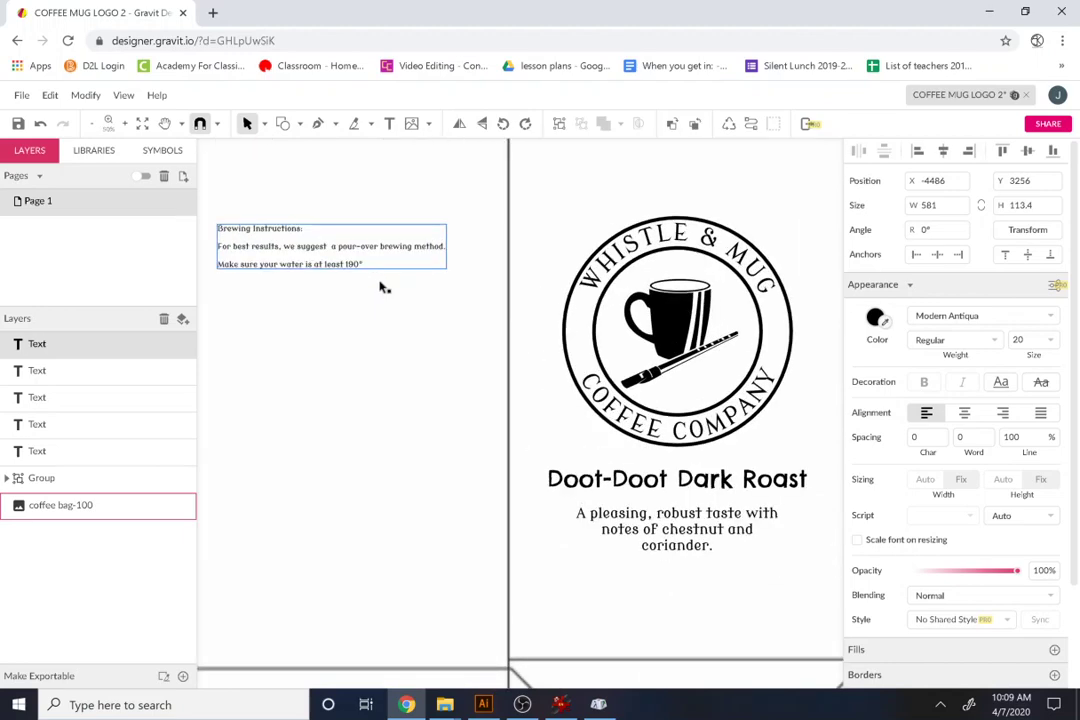
{"action": "scroll", "coordinate": [380, 287], "scroll_direction": "up", "scroll_amount": 1}
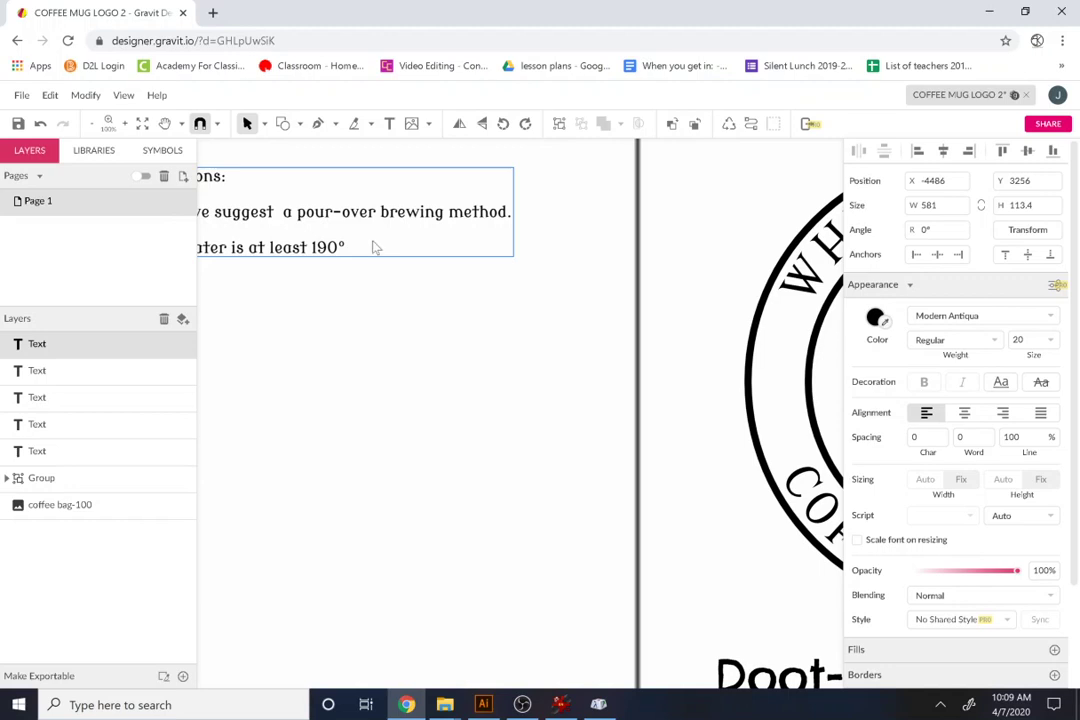
{"action": "double_click", "coordinate": [372, 247]}
{"action": "type", "text": "F before pourt"}
{"action": "key", "text": "BackSpace"}
{"action": "type", "text": "ing."}
- Stretch the brewing instructions box much taller by dragging its bottom edge down
{"action": "scroll", "coordinate": [366, 313], "scroll_direction": "down", "scroll_amount": 1}
{"action": "scroll", "coordinate": [366, 313], "scroll_direction": "up", "scroll_amount": 2}
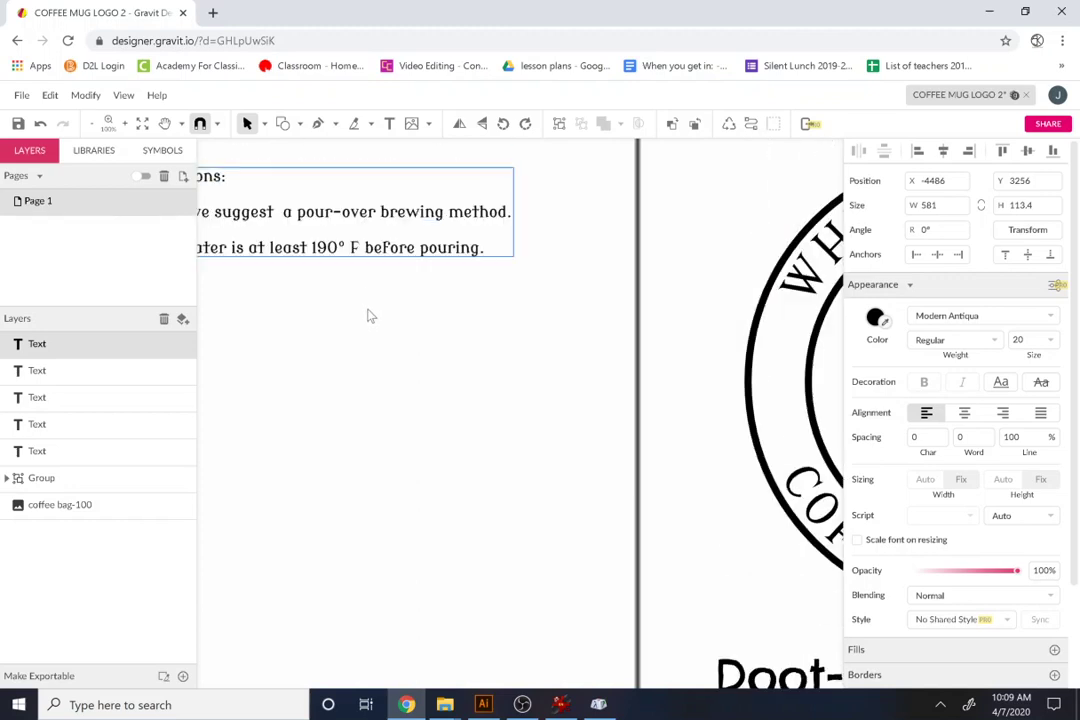
{"action": "left_click", "coordinate": [248, 124]}
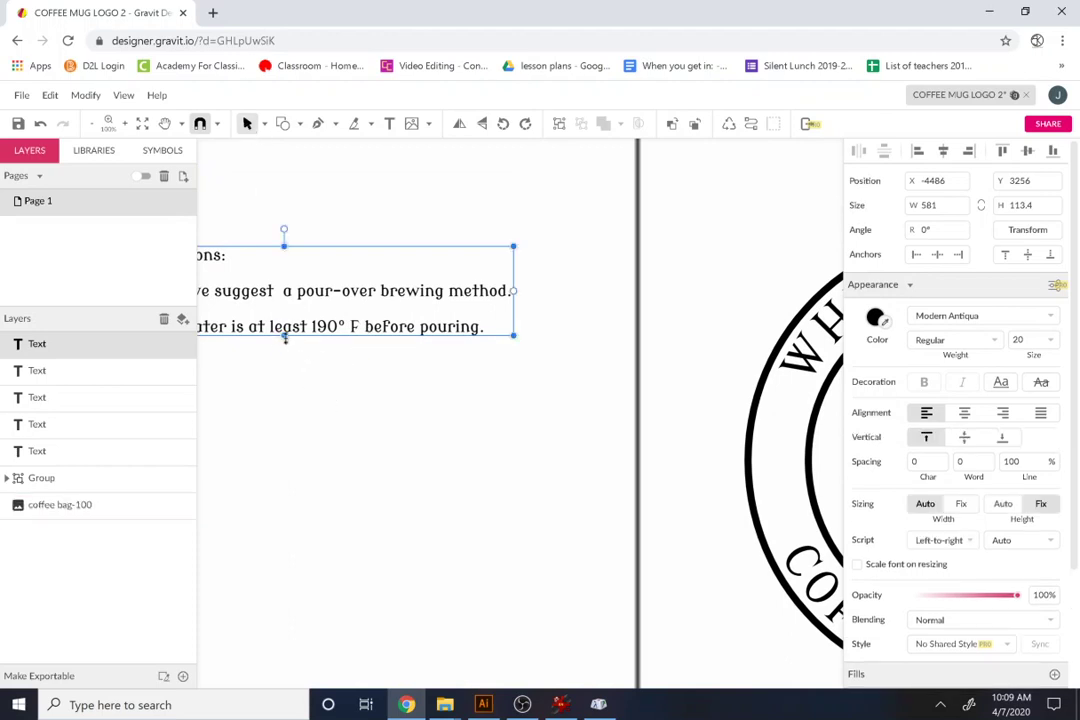
{"action": "left_click_drag", "start_coordinate": [284, 335], "coordinate": [291, 607]}
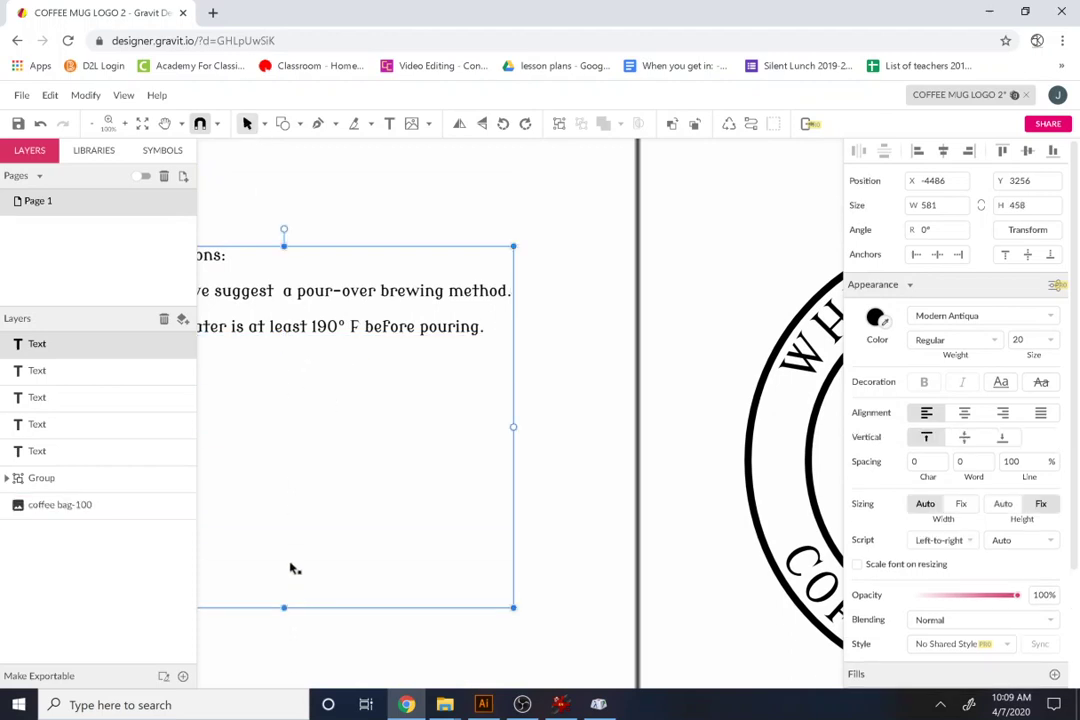
- Remove the stray space inside 'pouring' and save the design
{"action": "double_click", "coordinate": [477, 330]}
{"action": "left_click", "coordinate": [441, 327]}
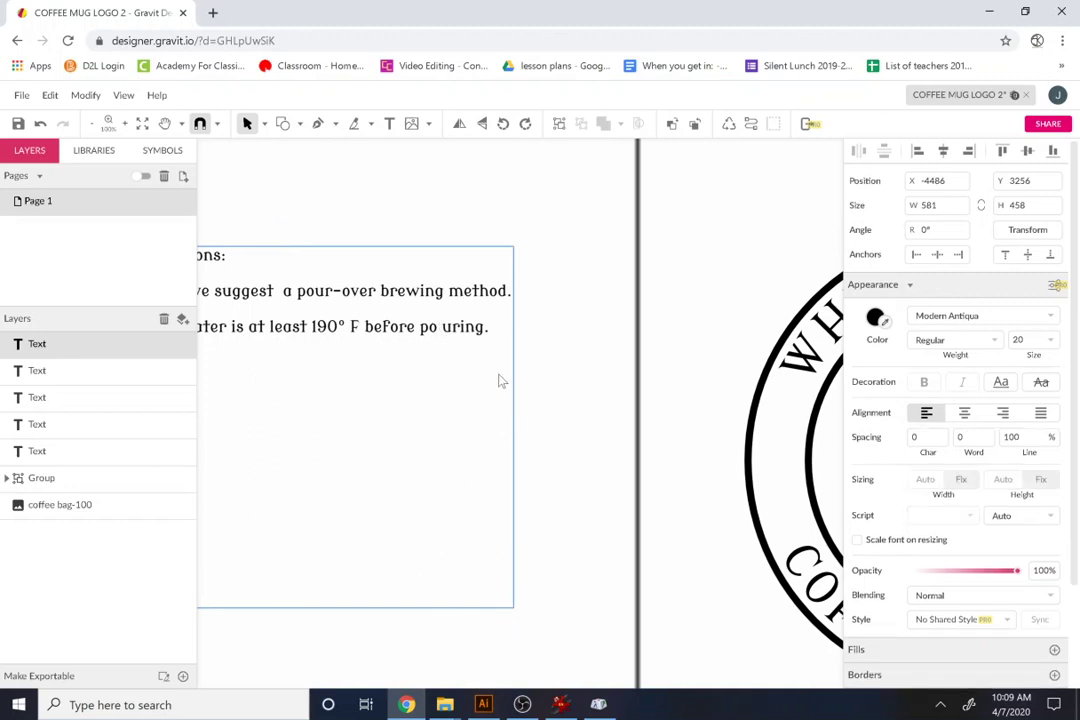
{"action": "key", "text": "BackSpace"}
{"action": "left_click", "coordinate": [18, 122]}
{"action": "key", "text": "Escape"}
{"action": "key", "text": "h"}
{"action": "left_click_drag", "start_coordinate": [648, 390], "coordinate": [786, 437]}
- Add a new line: '1.7 cups of water per tablespoon of grounds is best.'
{"action": "key", "text": "v"}
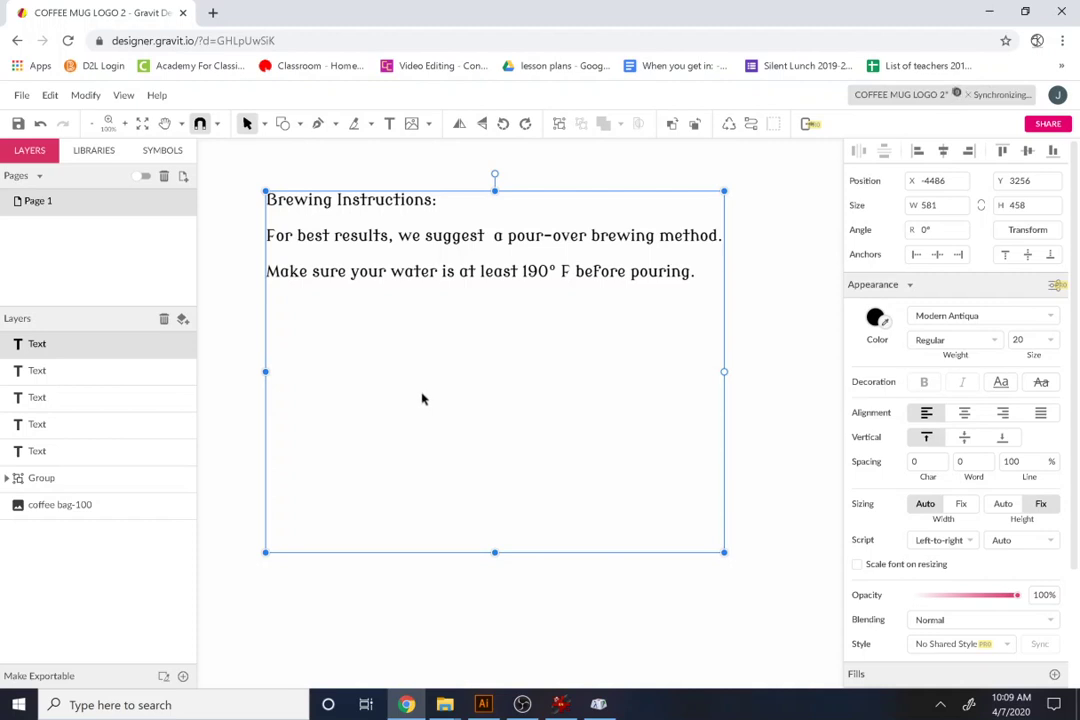
{"action": "double_click", "coordinate": [698, 279]}
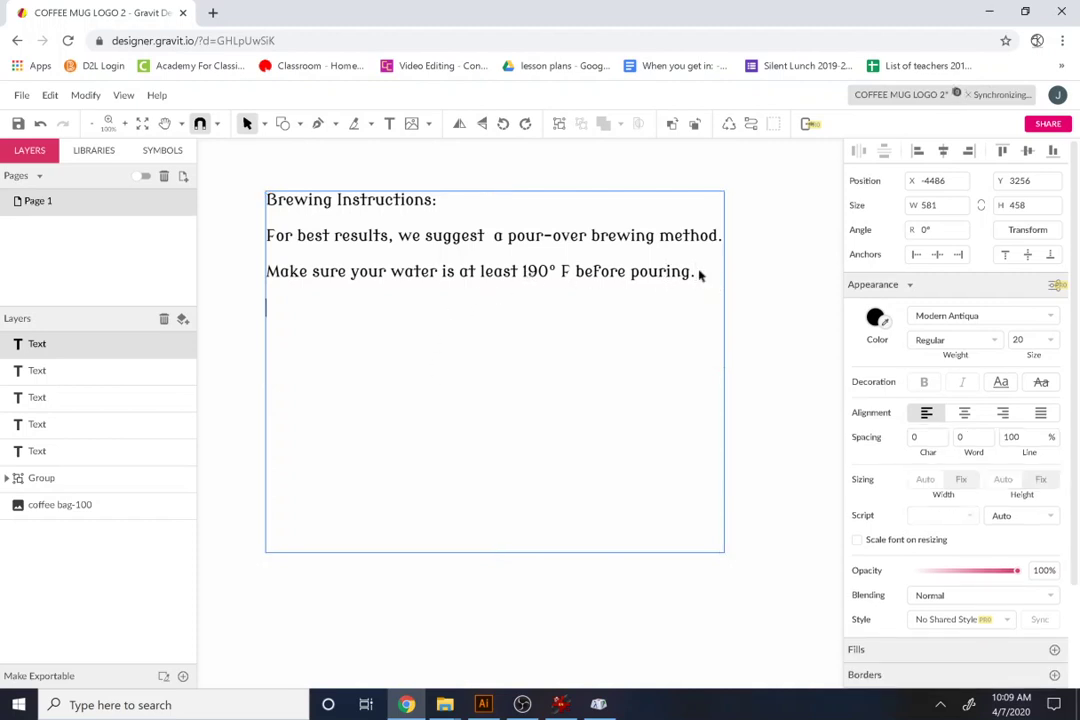
{"action": "key", "text": "Return"}
{"action": "type", "text": "1."}
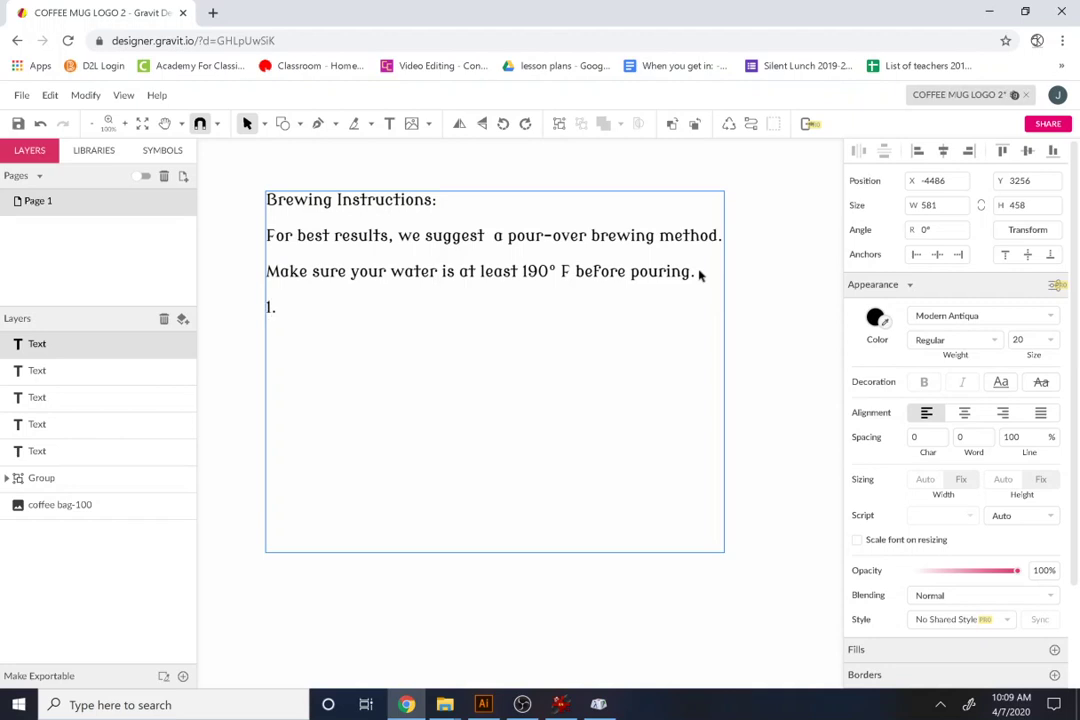
{"action": "type", "text": "2"}
{"action": "key", "text": "BackSpace"}
{"action": "type", "text": "7 cups of "}
{"action": "type", "text": "cafe"}
{"action": "key", "text": "BackSpace"}
{"action": "key", "text": "BackSpace"}
{"action": "key", "text": "BackSpace"}
{"action": "key", "text": "BackSpace"}
{"action": "key", "text": "BackSpace"}
{"action": "type", "text": "wa"}
{"action": "key", "text": "BackSpace"}
{"action": "key", "text": "BackSpace"}
{"action": "type", "text": "water per "}
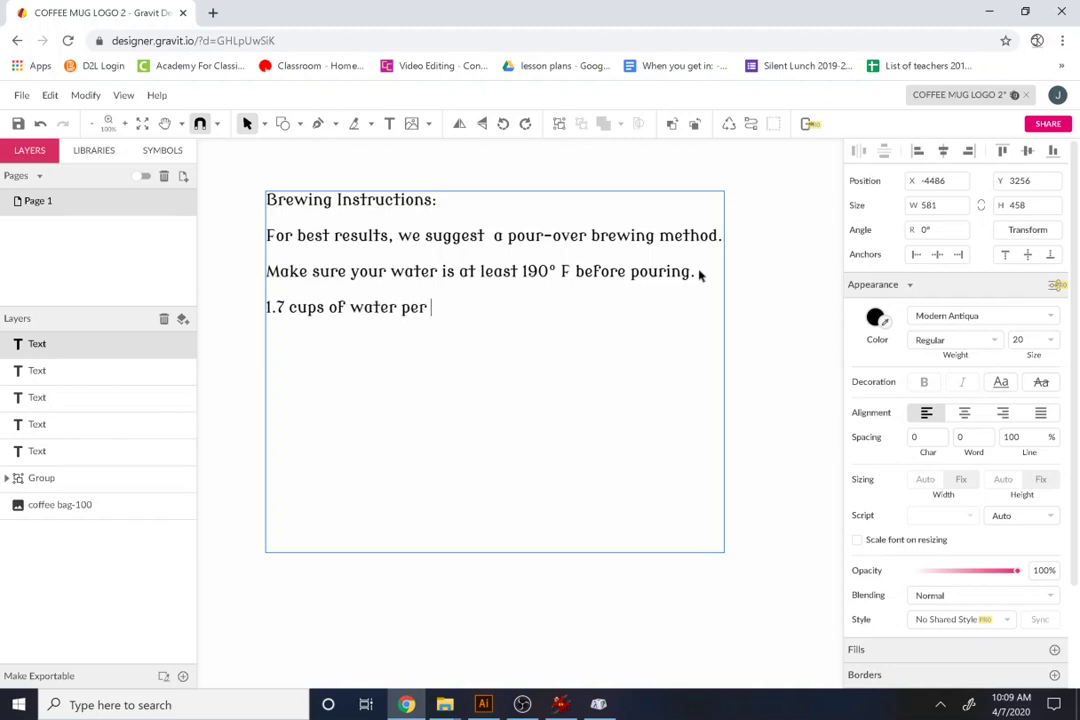
{"action": "type", "text": "tablespoon of grounds is"}
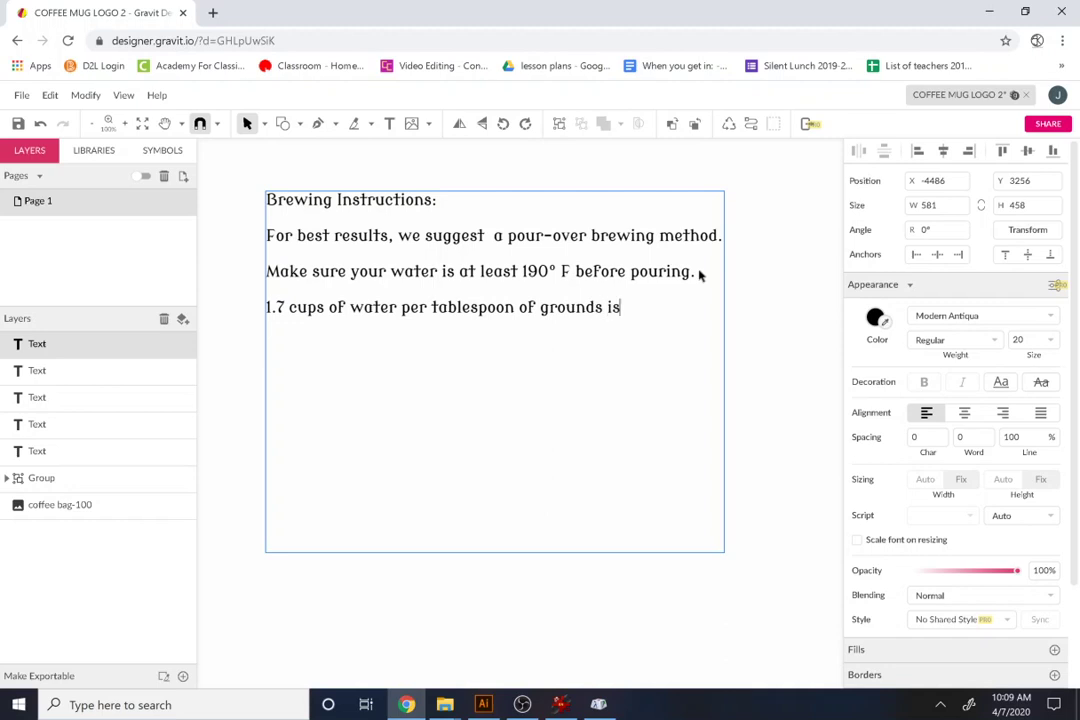
{"action": "type", "text": " the reco"}
{"action": "key", "text": "BackSpace"}
{"action": "key", "text": "BackSpace"}
{"action": "key", "text": "BackSpace"}
{"action": "key", "text": "BackSpace"}
{"action": "key", "text": "BackSpace"}
{"action": "key", "text": "BackSpace"}
{"action": "key", "text": "BackSpace"}
{"action": "key", "text": "BackSpace"}
{"action": "key", "text": "BackSpace"}
{"action": "key", "text": "BackSpace"}
{"action": "key", "text": "BackSpace"}
{"action": "key", "text": "BackSpace"}
{"action": "type", "text": "a"}
- Add lines '25 calories per serving' and 'Each bag contains 7 servings of coffee.'
{"action": "key", "text": "BackSpace"}
{"action": "type", "text": "is best."}
{"action": "key", "text": "Return"}
{"action": "type", "text": "215"}
{"action": "key", "text": "BackSpace"}
{"action": "key", "text": "BackSpace"}
{"action": "type", "text": "6g"}
{"action": "key", "text": "BackSpace"}
{"action": "key", "text": "BackSpace"}
{"action": "type", "text": "calor"}
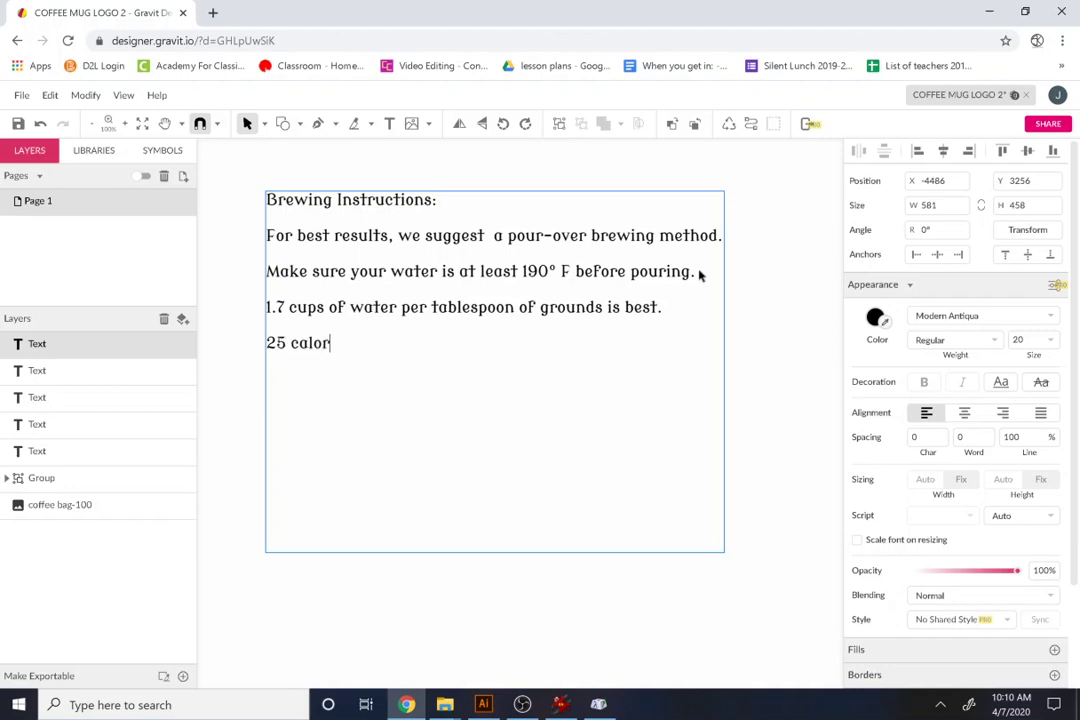
{"action": "type", "text": "ies per serving."}
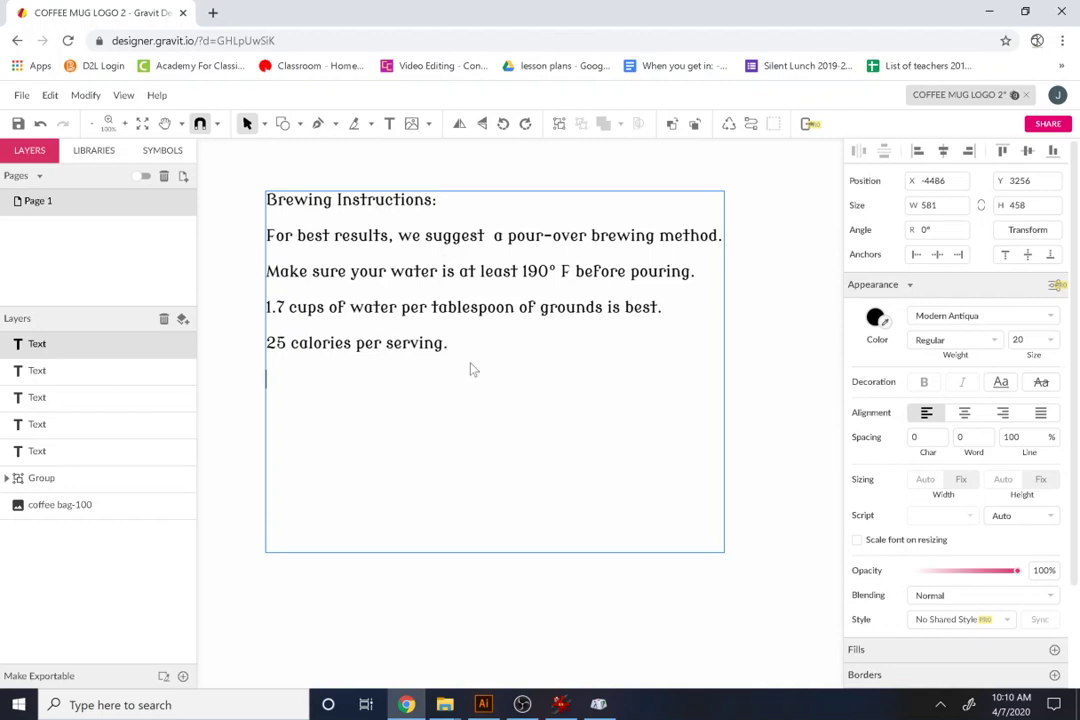
{"action": "type", "text": "Each bac cont"}
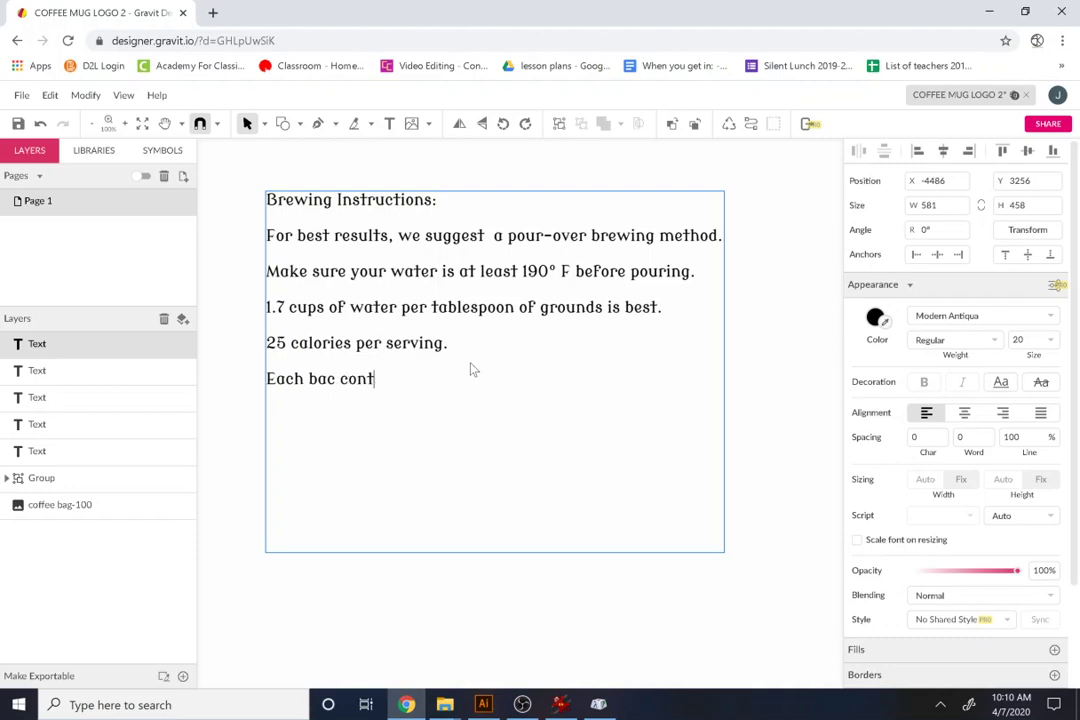
{"action": "type", "text": "ains 7 servings of coffee."}
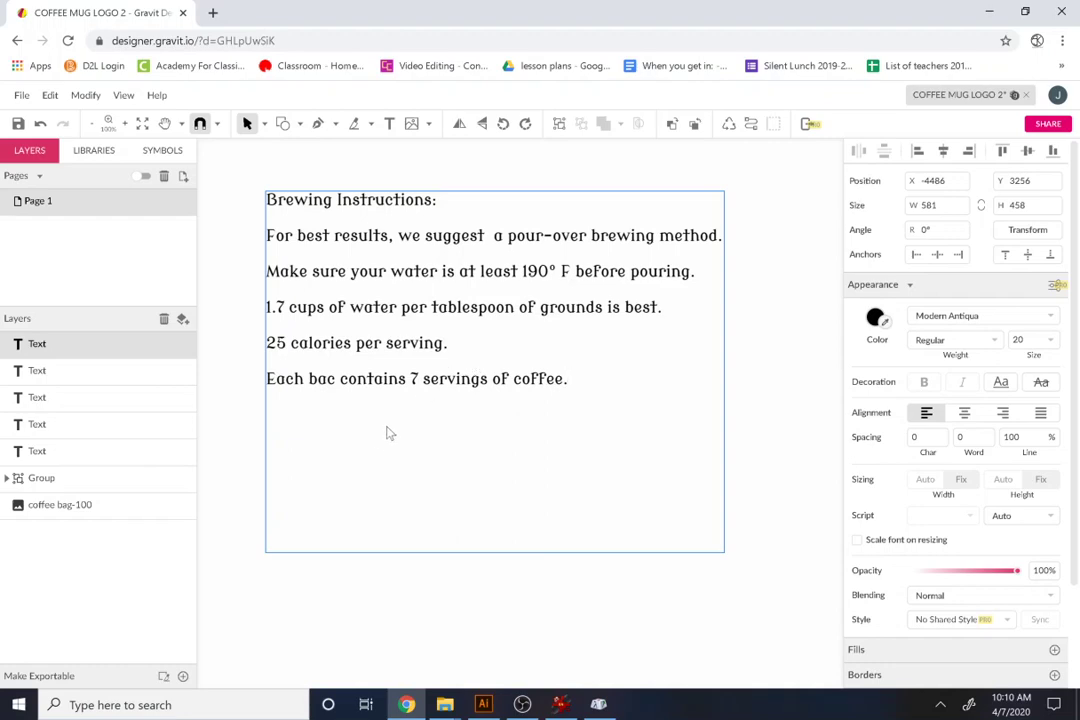
{"action": "scroll", "coordinate": [380, 405], "scroll_direction": "down", "scroll_amount": 5}
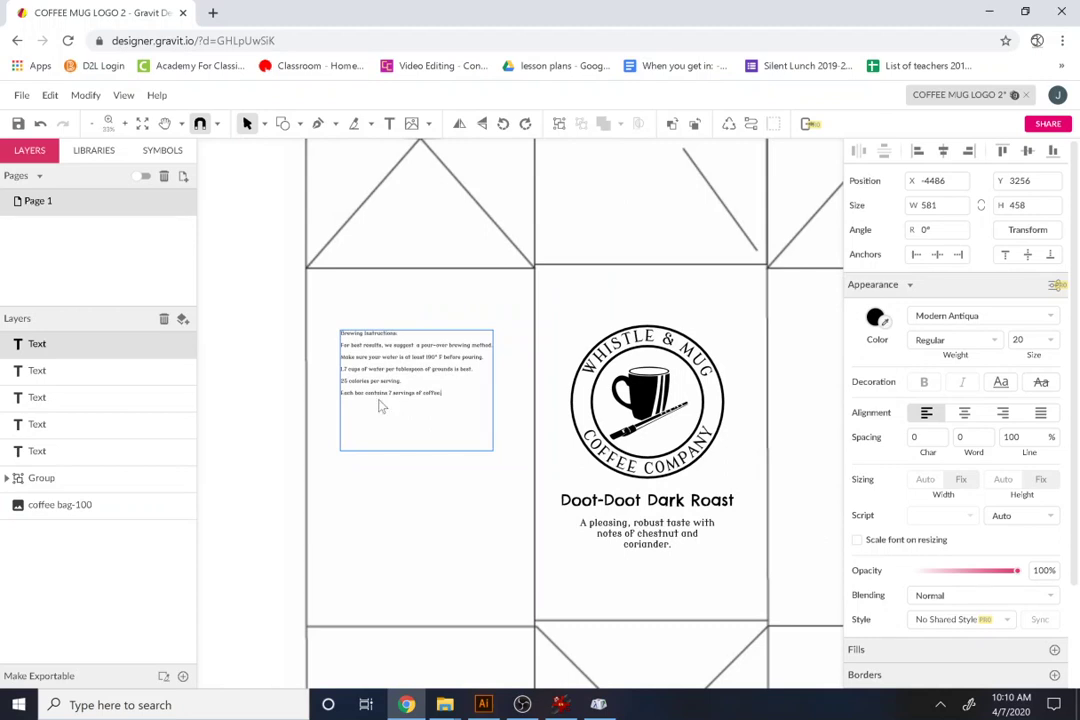
- Set all the brewing instructions text to 24 px
{"action": "double_click", "coordinate": [421, 389]}
{"action": "left_click_drag", "start_coordinate": [451, 393], "coordinate": [313, 342]}
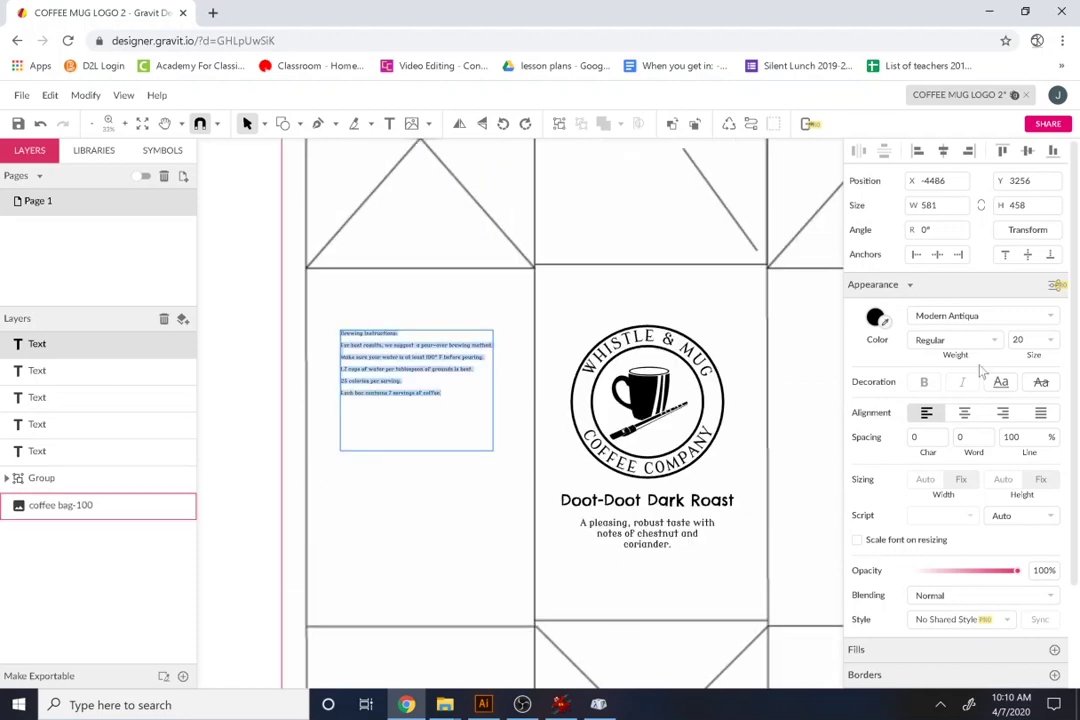
{"action": "left_click", "coordinate": [1049, 340]}
{"action": "scroll", "coordinate": [1030, 405], "scroll_direction": "down", "scroll_amount": 3}
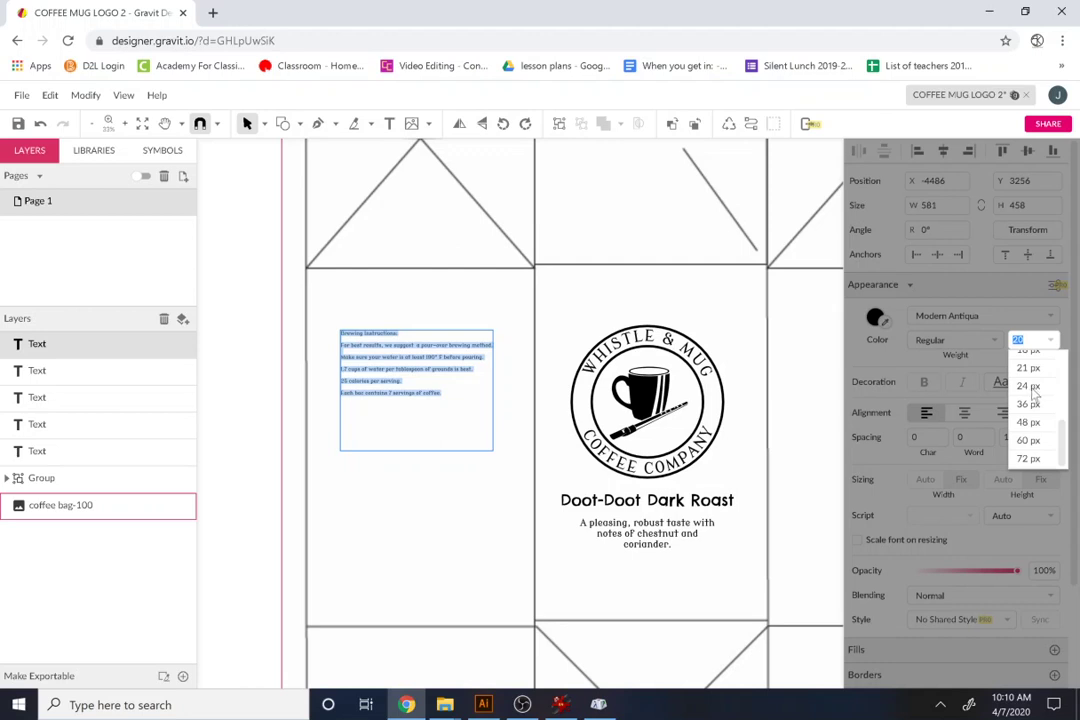
{"action": "left_click", "coordinate": [1030, 386]}
{"action": "left_click", "coordinate": [1041, 382]}
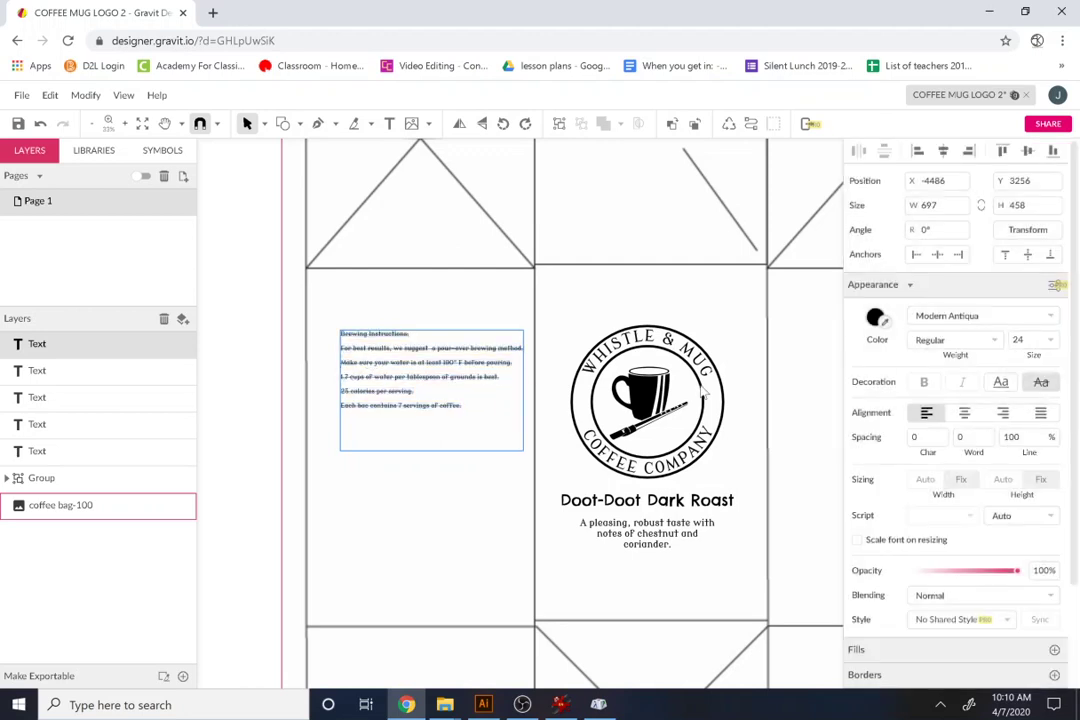
{"action": "key", "text": "ctrl+z"}
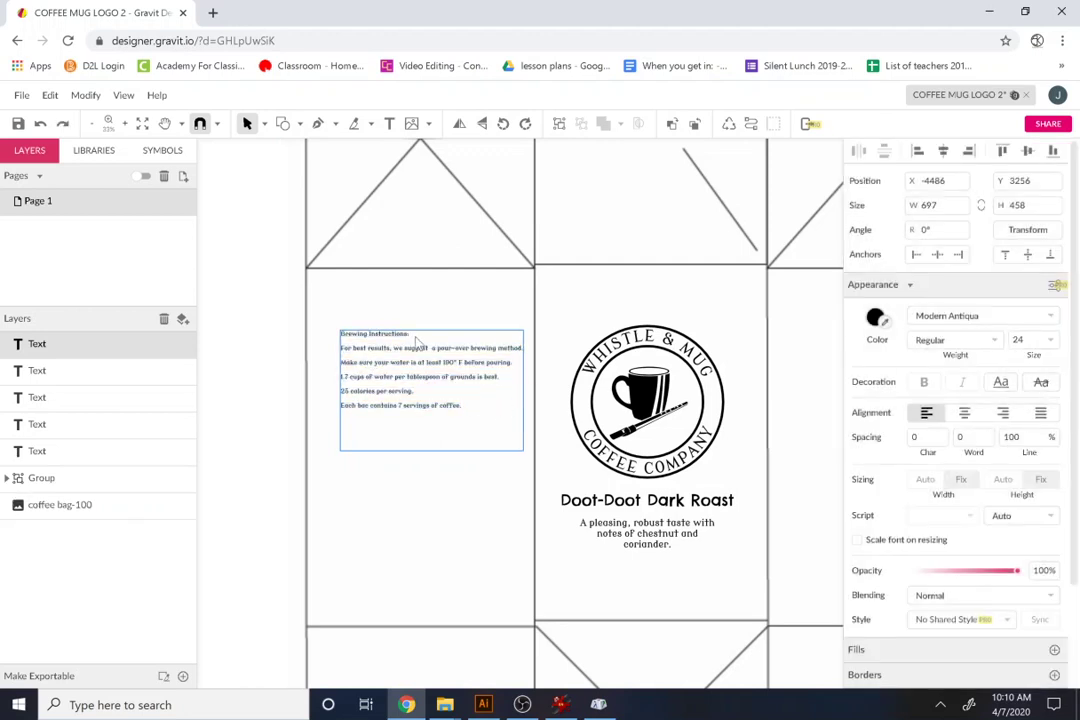
- Make the 'Brewing Instructions:' heading 36 px and move the block slightly lower
{"action": "left_click_drag", "start_coordinate": [417, 340], "coordinate": [301, 320]}
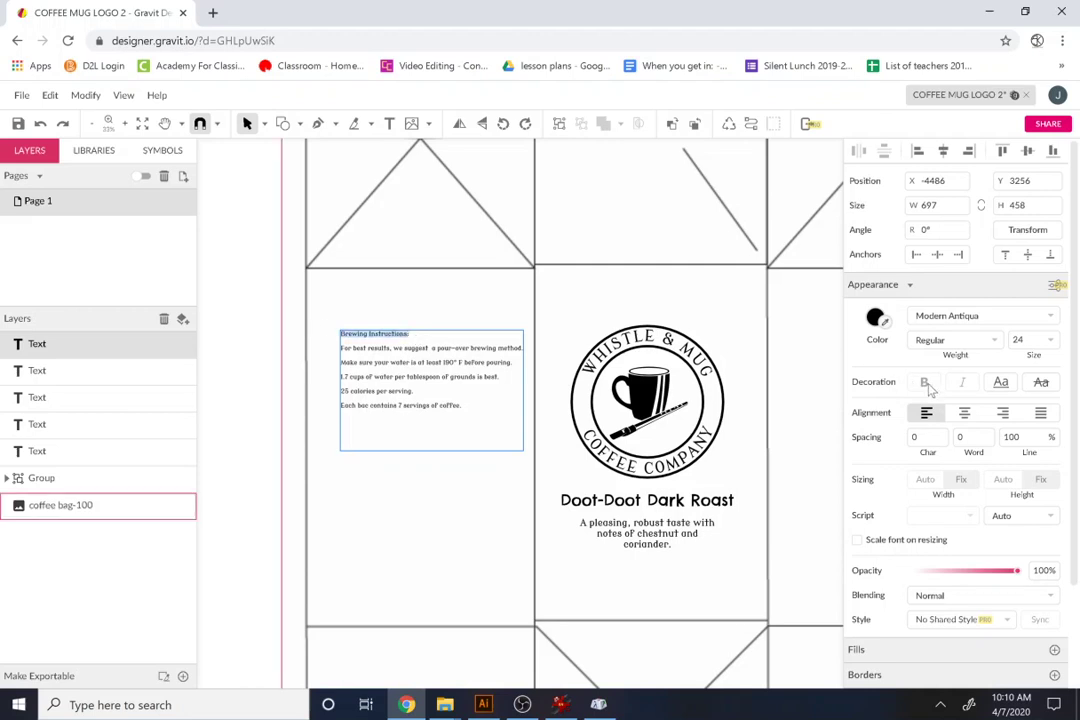
{"action": "left_click", "coordinate": [1040, 340]}
{"action": "scroll", "coordinate": [1038, 412], "scroll_direction": "down", "scroll_amount": 3}
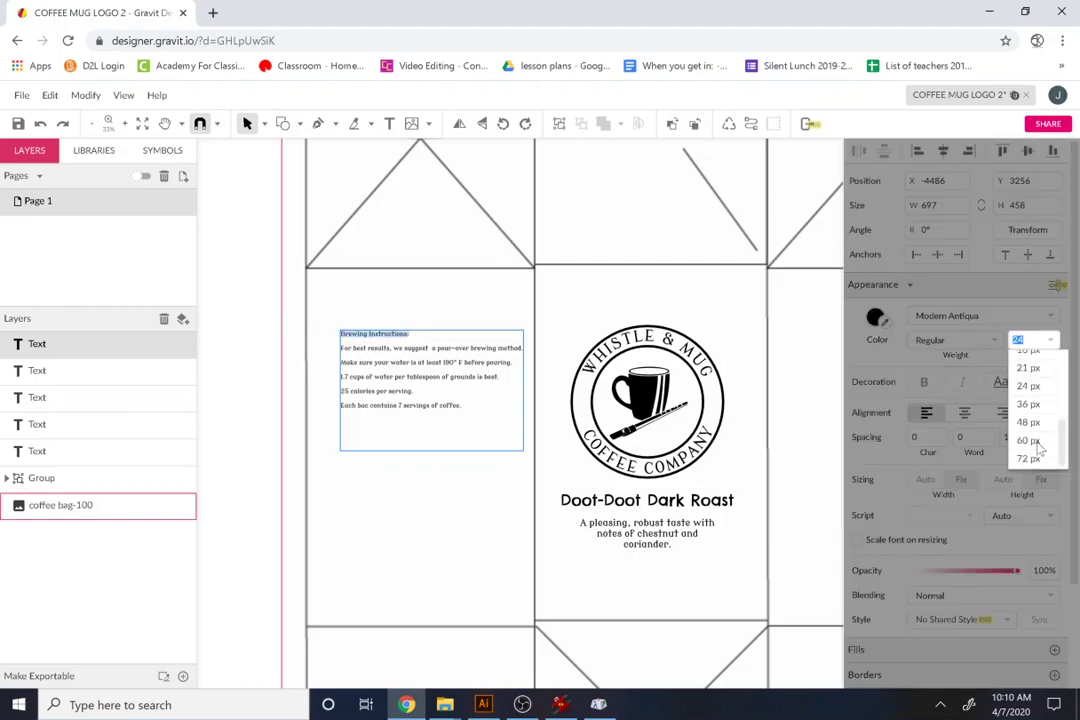
{"action": "left_click", "coordinate": [1038, 410]}
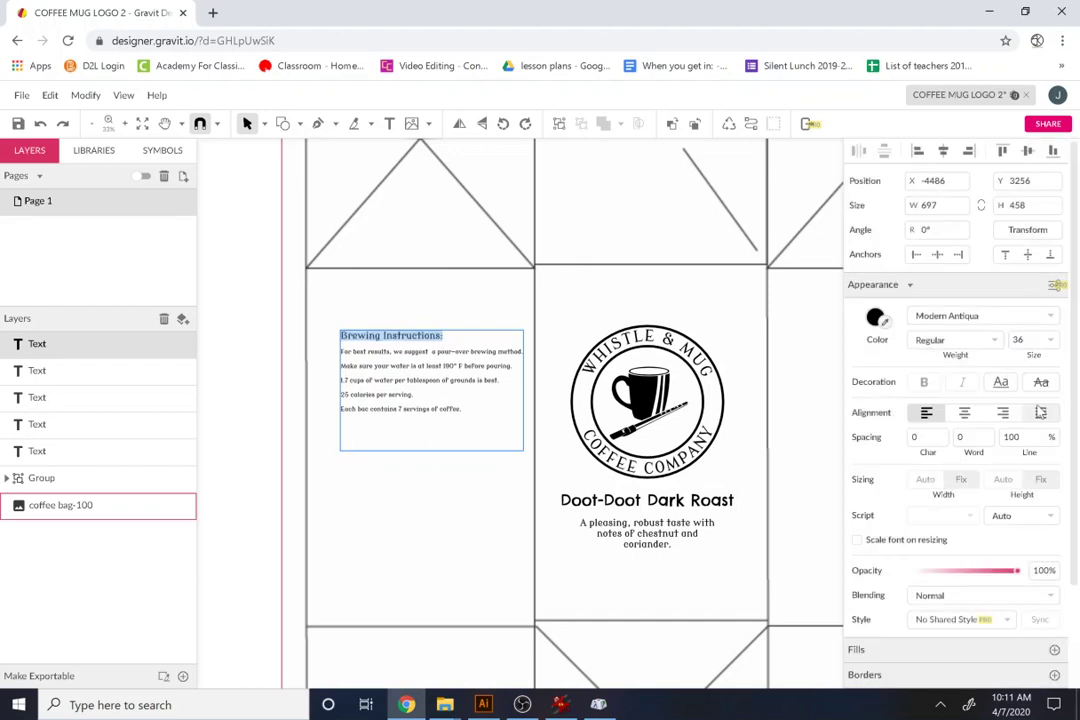
{"action": "left_click", "coordinate": [458, 409]}
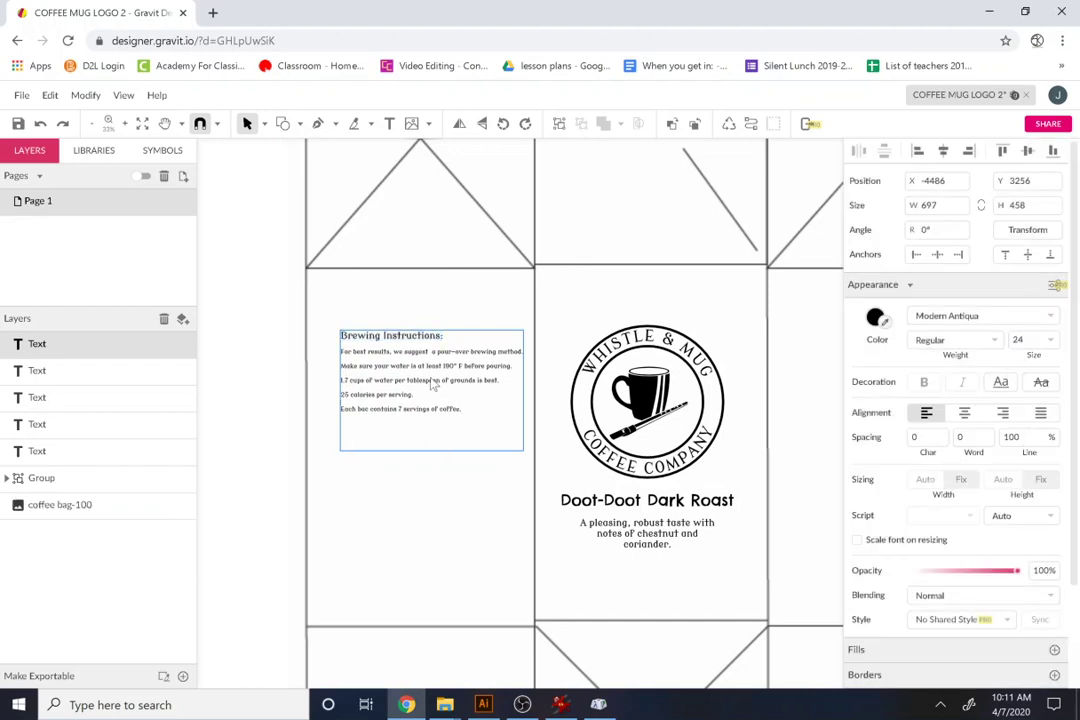
{"action": "left_click", "coordinate": [387, 338]}
{"action": "key", "text": "shift+End"}
{"action": "key", "text": "Escape"}
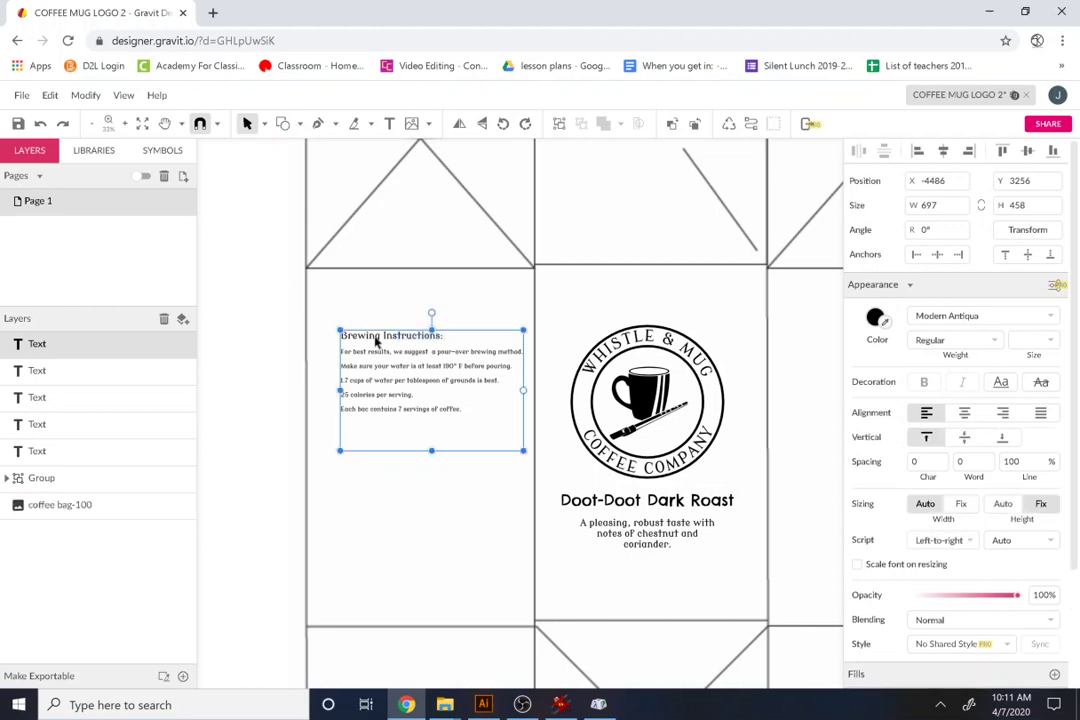
{"action": "left_click_drag", "start_coordinate": [368, 340], "coordinate": [373, 383]}
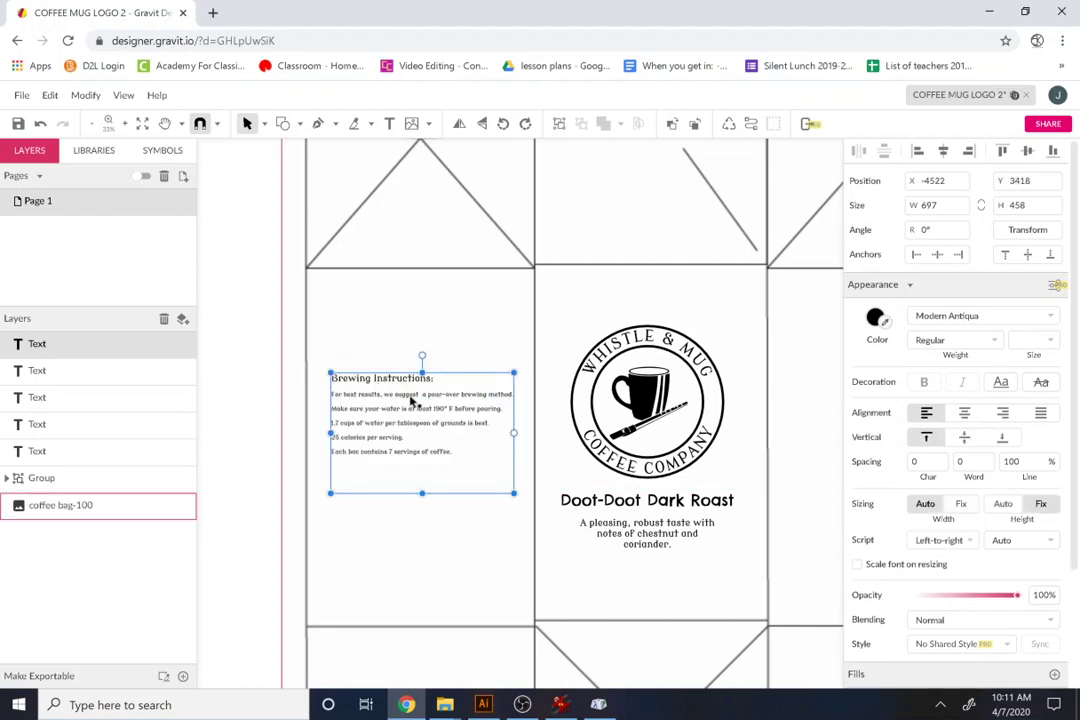
- Select the About Whistle and Mug heading and body text and nudge them into place
{"action": "scroll", "coordinate": [413, 400], "scroll_direction": "down", "scroll_amount": 2}
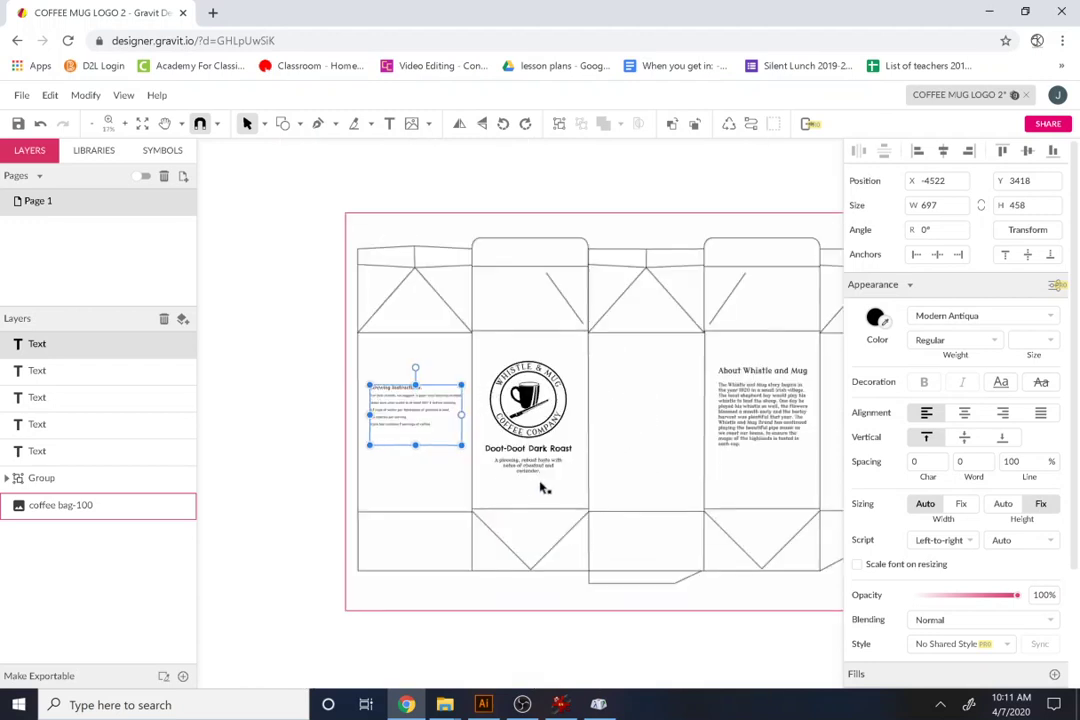
{"action": "left_click", "coordinate": [600, 450]}
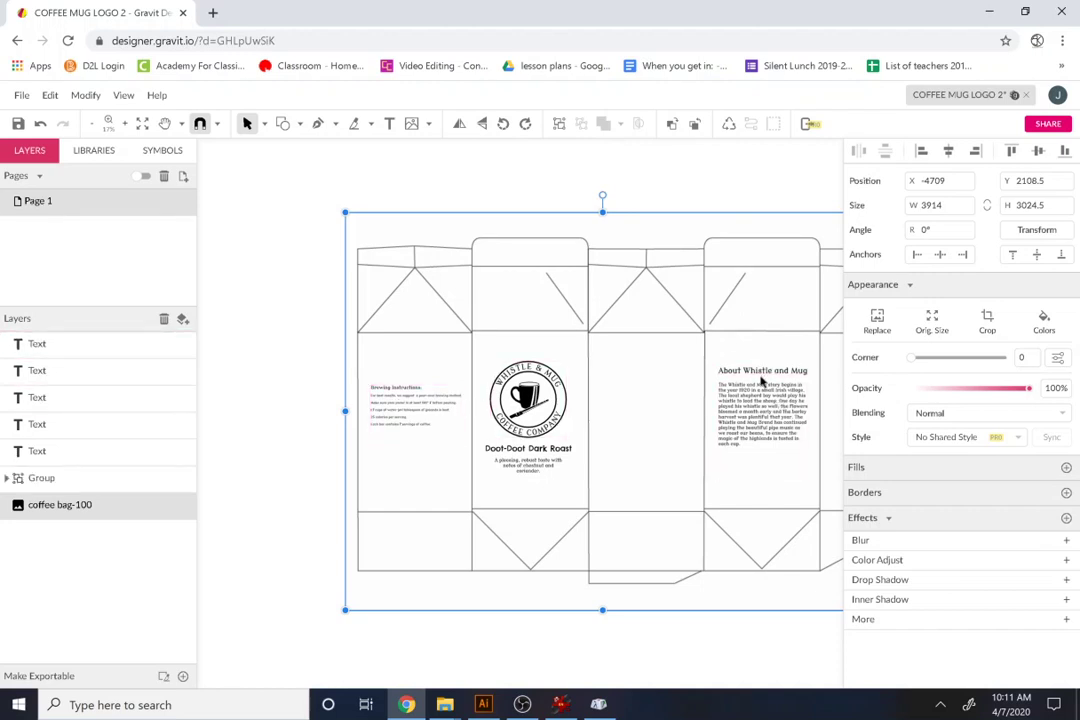
{"action": "left_click", "coordinate": [762, 371]}
{"action": "left_click", "coordinate": [760, 425], "text": "shift"}
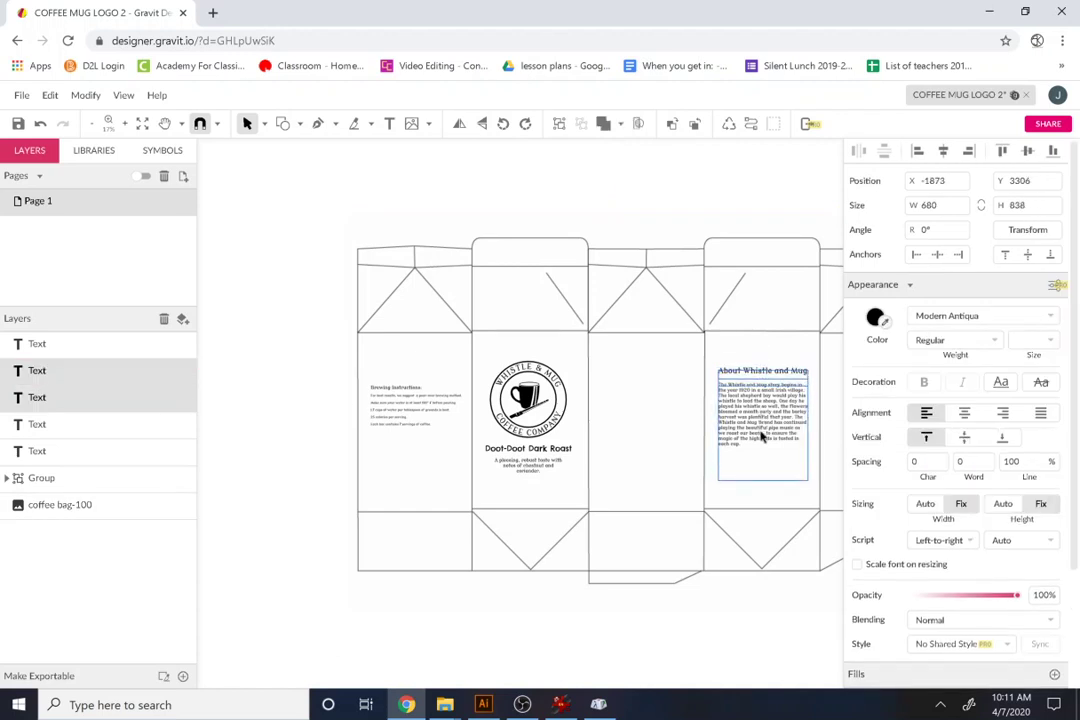
{"action": "left_click_drag", "start_coordinate": [762, 436], "coordinate": [759, 434]}
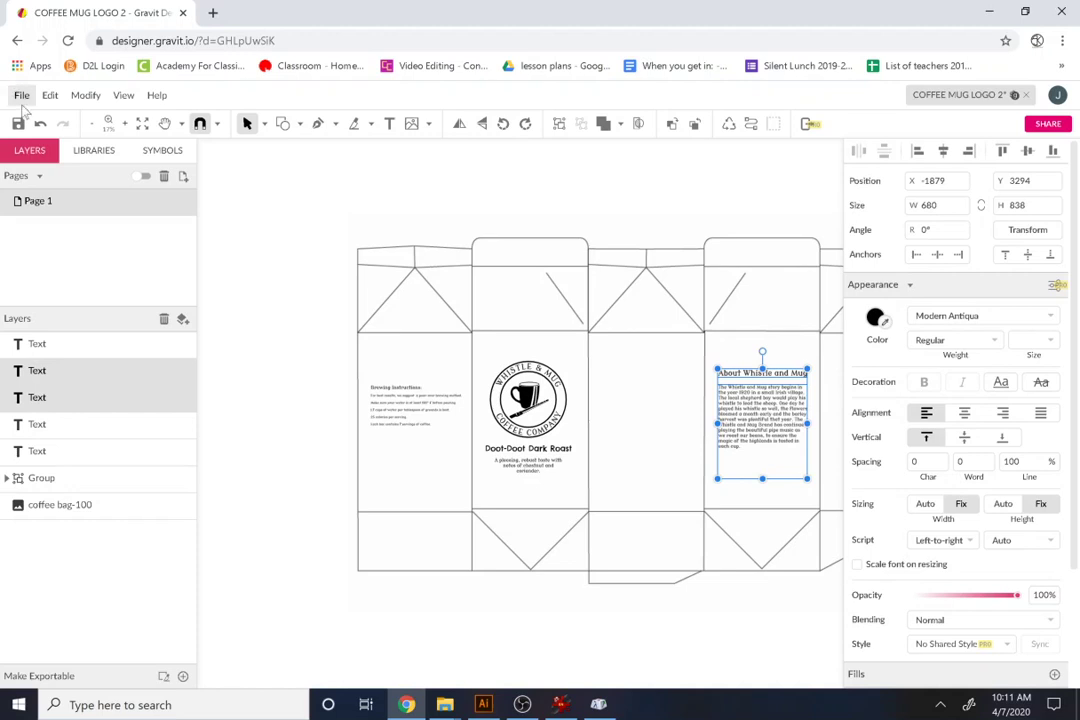
- Save the design from the File menu and bring up its export options
{"action": "left_click", "coordinate": [21, 95]}
{"action": "left_click", "coordinate": [43, 260]}
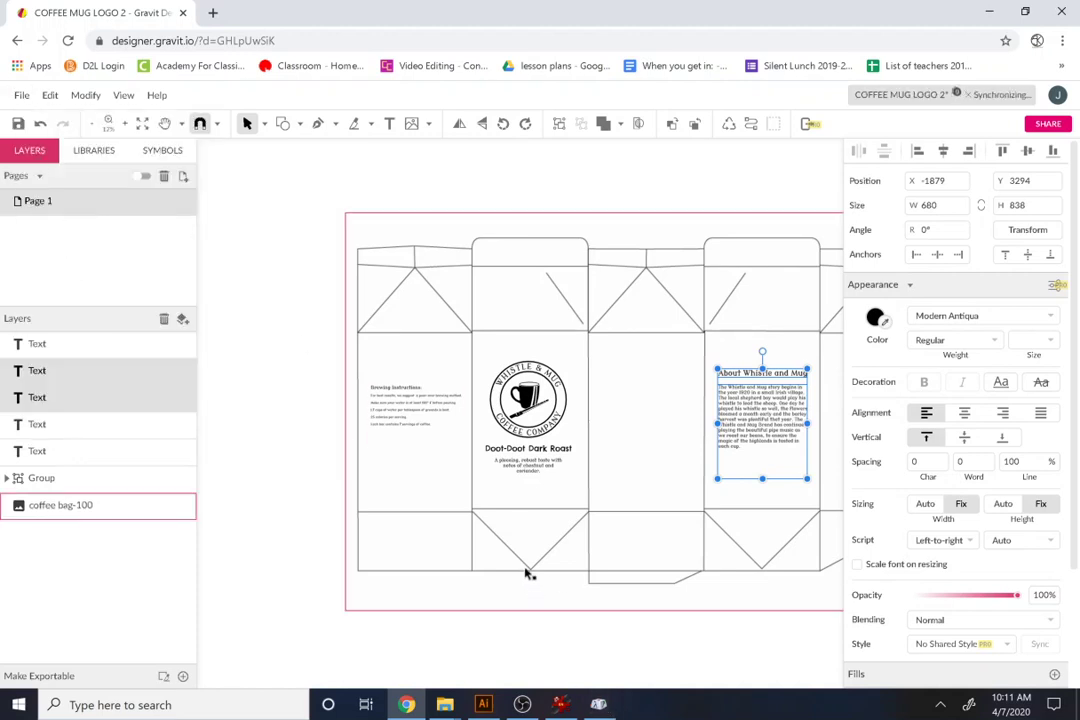
{"action": "scroll", "coordinate": [529, 574], "scroll_direction": "down", "scroll_amount": 3}
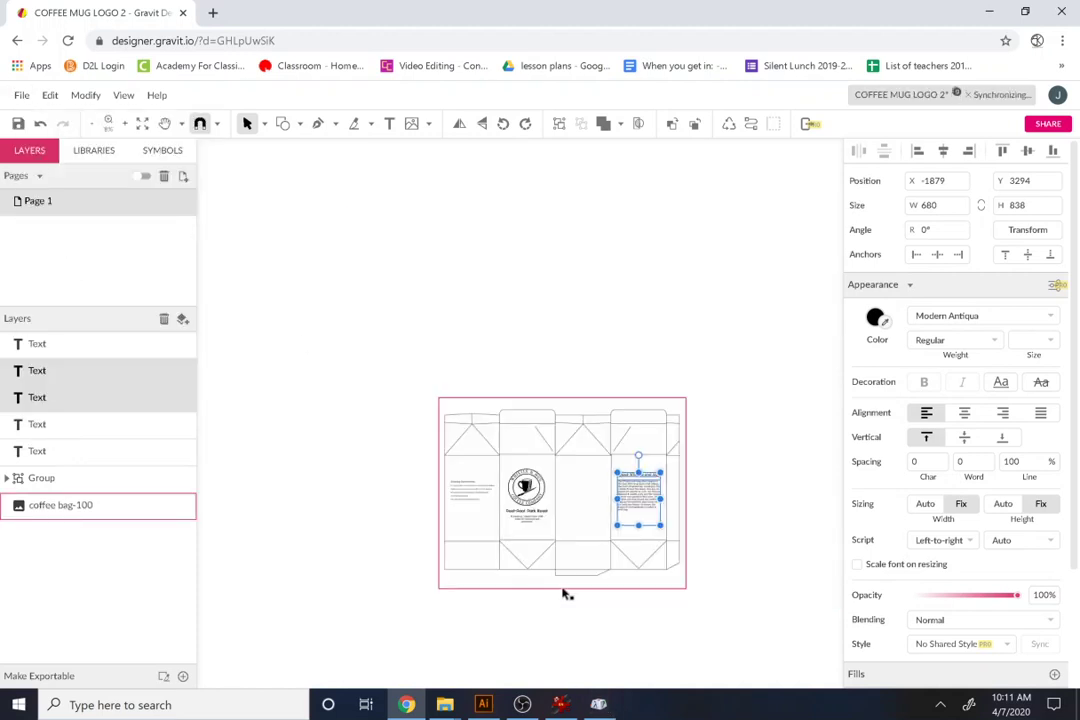
{"action": "left_click", "coordinate": [21, 95]}
{"action": "mouse_move", "coordinate": [80, 380]}
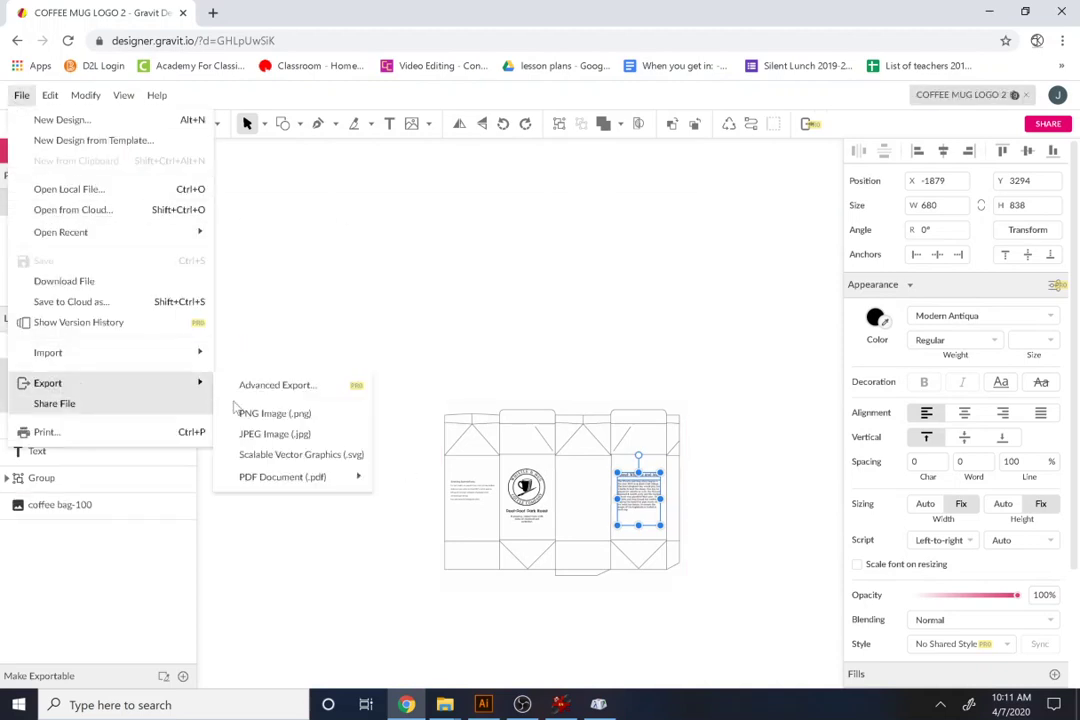
- Export the design as a JPEG image saved as 'coffee bag.jpg'
{"action": "left_click", "coordinate": [289, 436]}
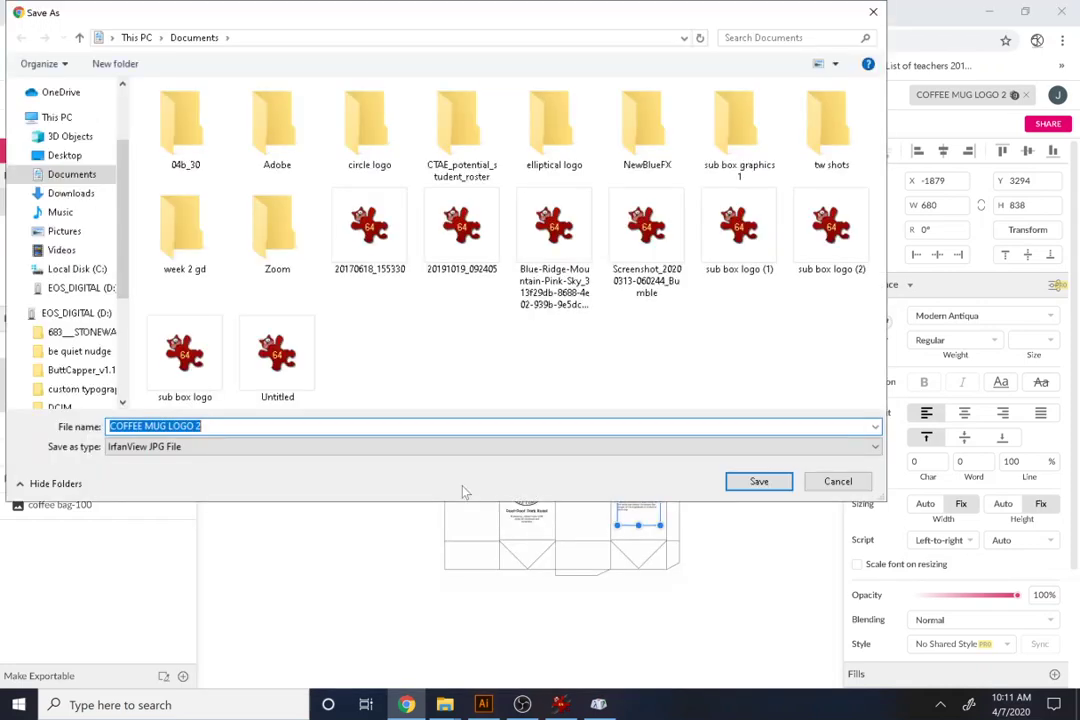
{"action": "type", "text": "coff"}
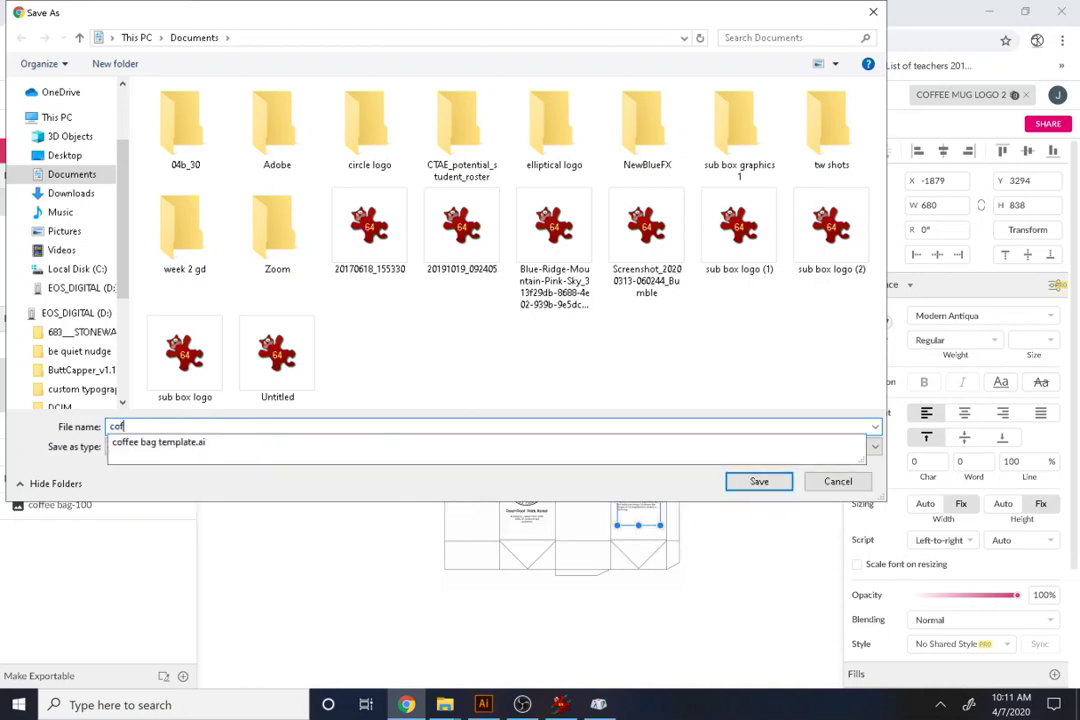
{"action": "key", "text": "BackSpace"}
{"action": "key", "text": "BackSpace"}
{"action": "key", "text": "BackSpace"}
{"action": "key", "text": "BackSpace"}
{"action": "type", "text": "COFF"}
{"action": "key", "text": "BackSpace"}
{"action": "key", "text": "BackSpace"}
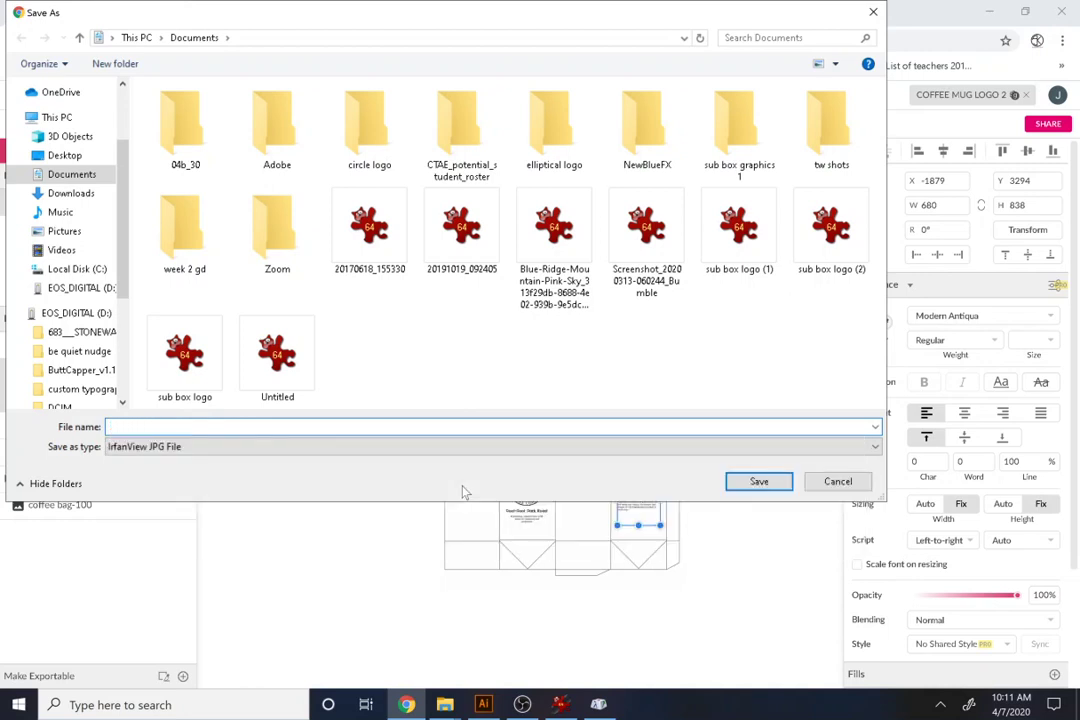
{"action": "type", "text": "coofee bag"}
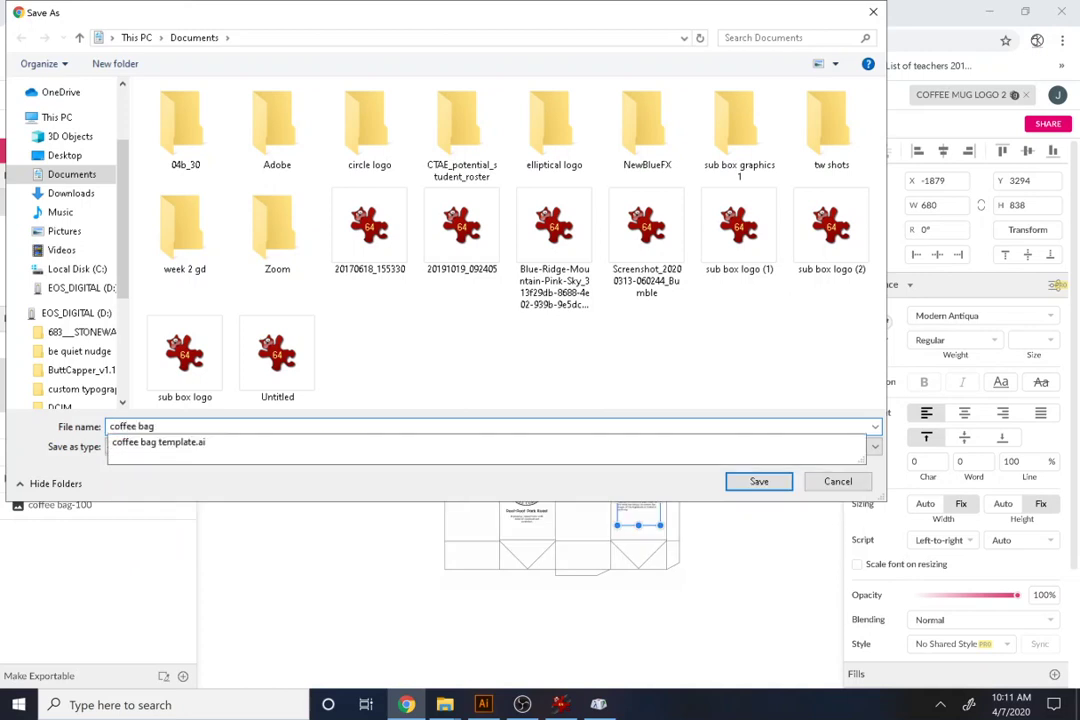
{"action": "key", "text": "Return"}
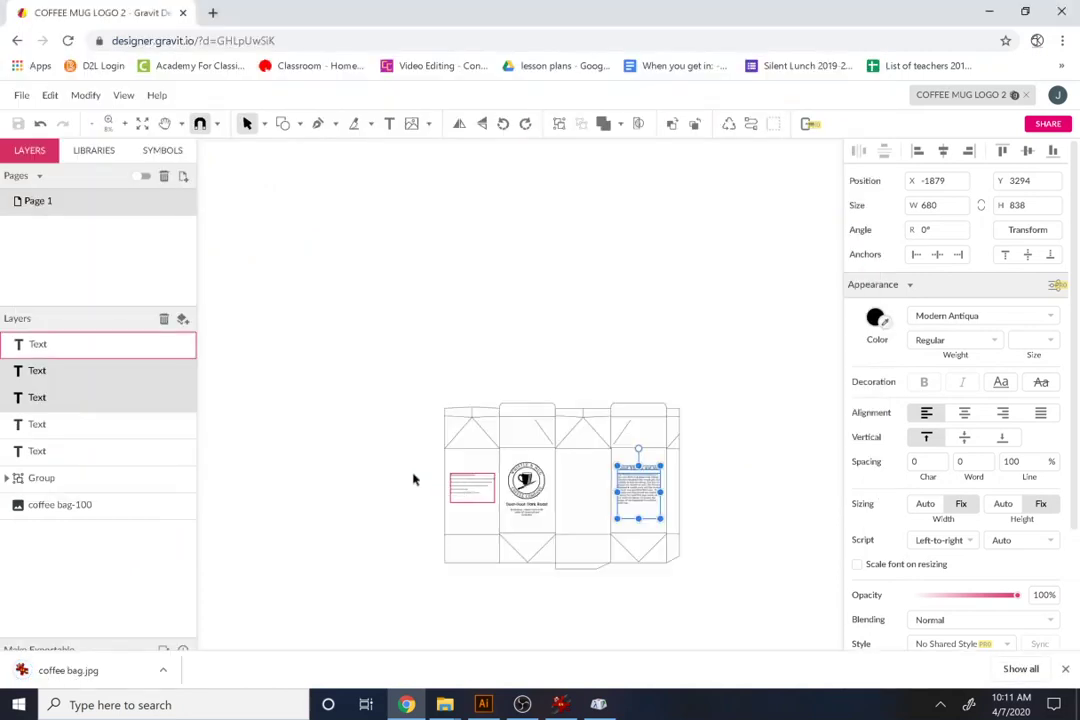
- Open the downloaded coffee bag.jpg in IrfanView to check the finished template
{"action": "left_click", "coordinate": [100, 674]}
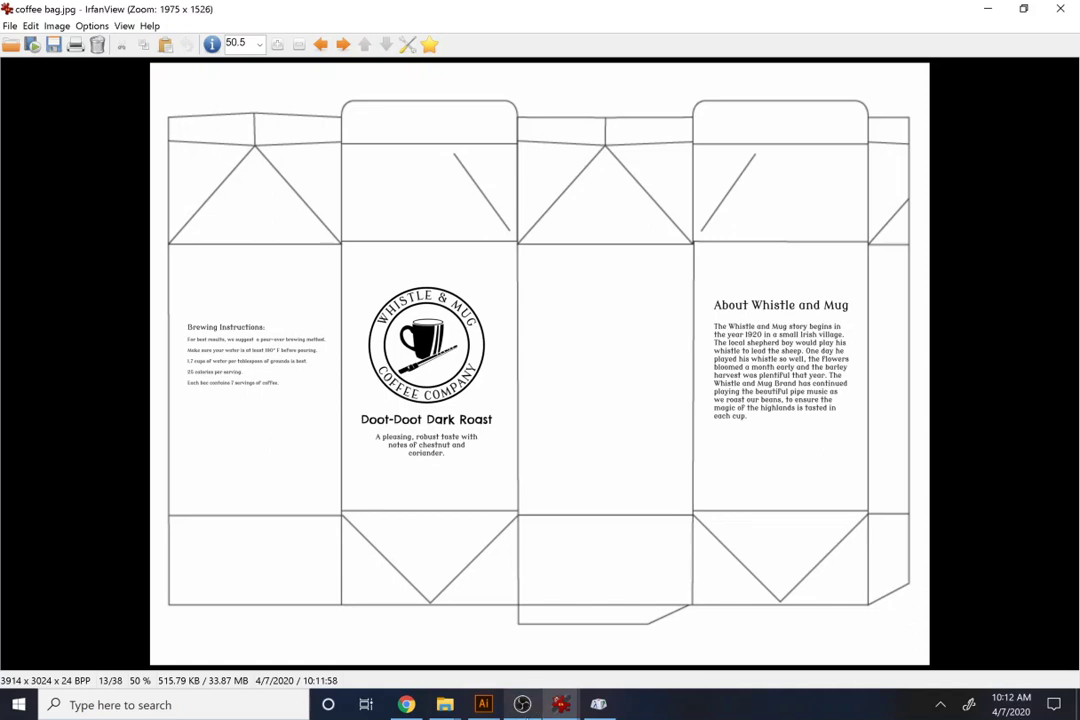
{"action": "left_click", "coordinate": [522, 704]}
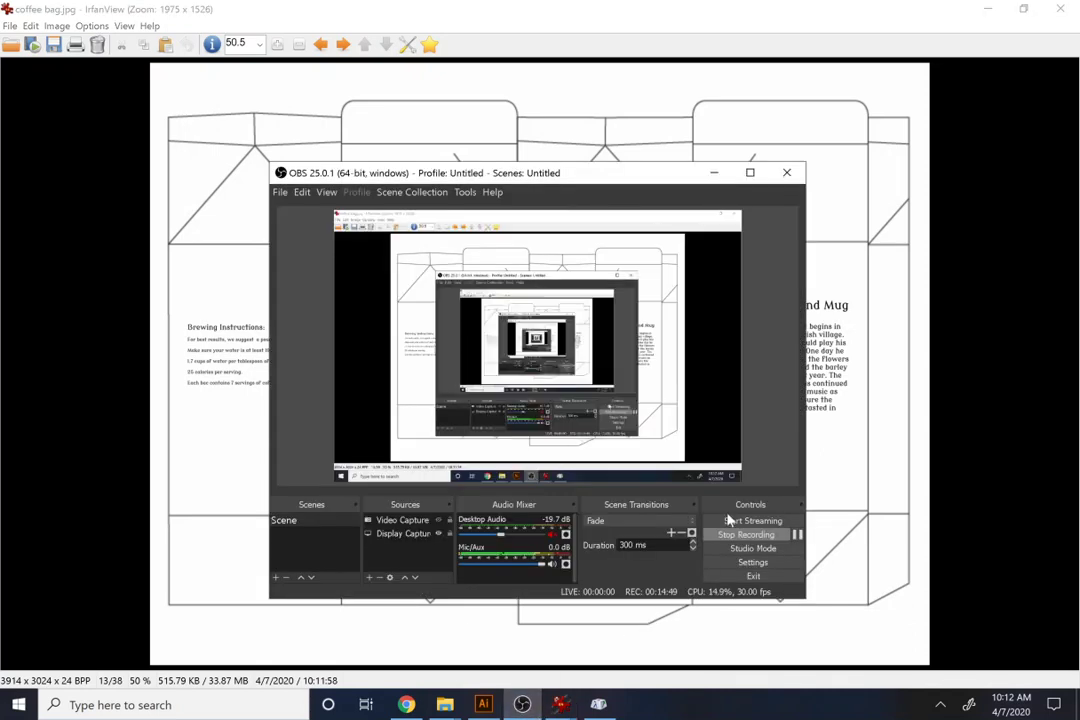